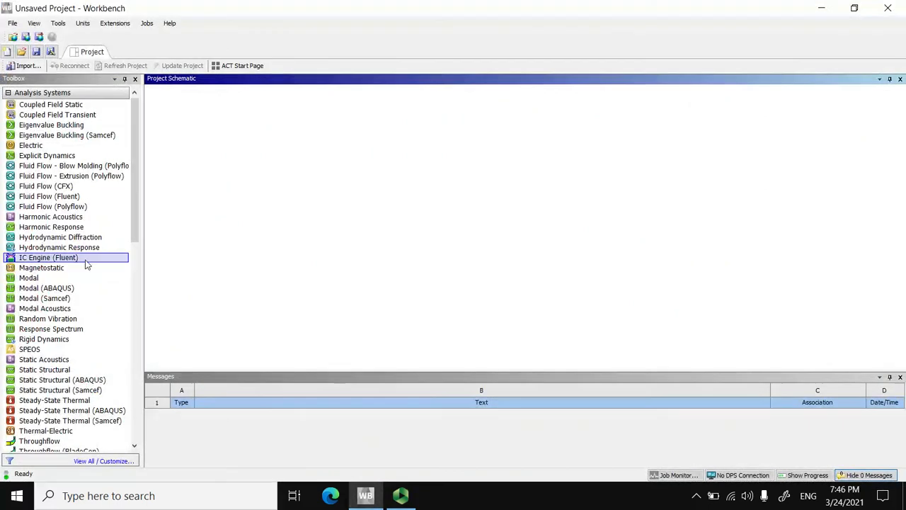
- Add an ACP (Pre) component system to the project schematic and open its Engineering Data
drag(135, 186, 137, 287)
double_click(41, 231)
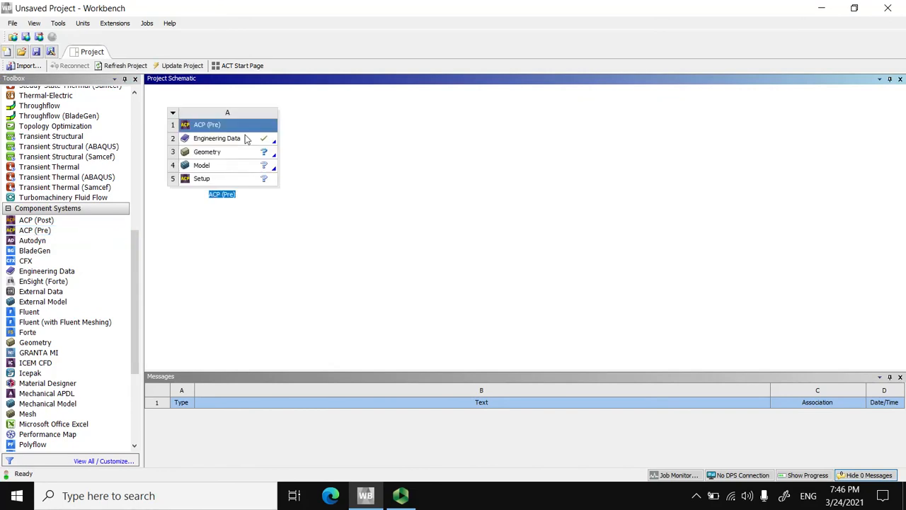
double_click(235, 141)
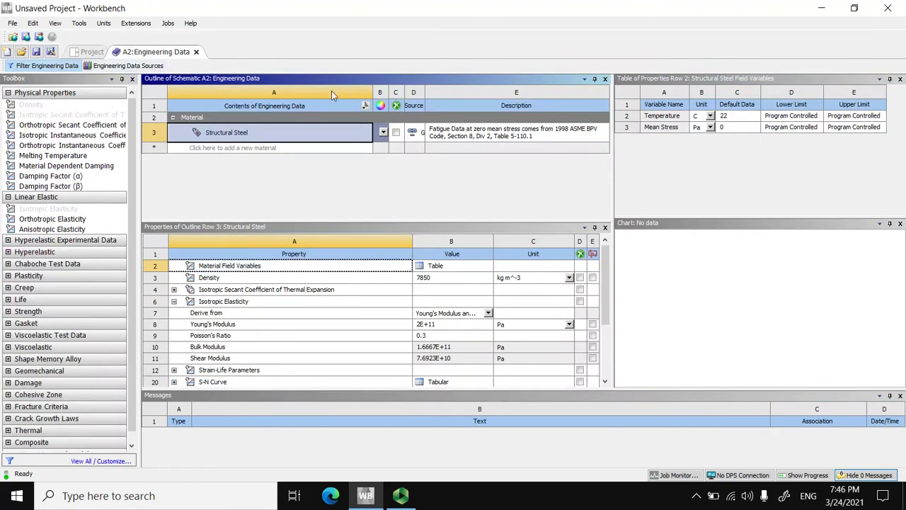
click(822, 9)
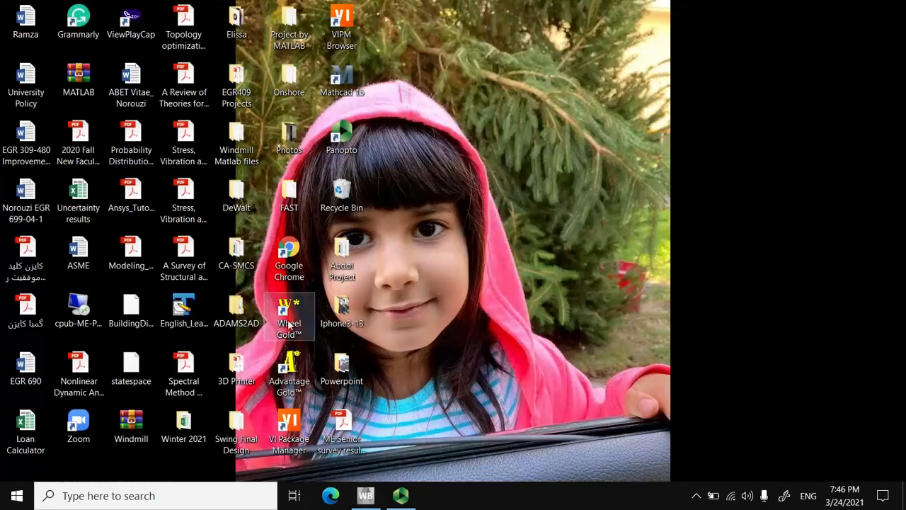
click(365, 495)
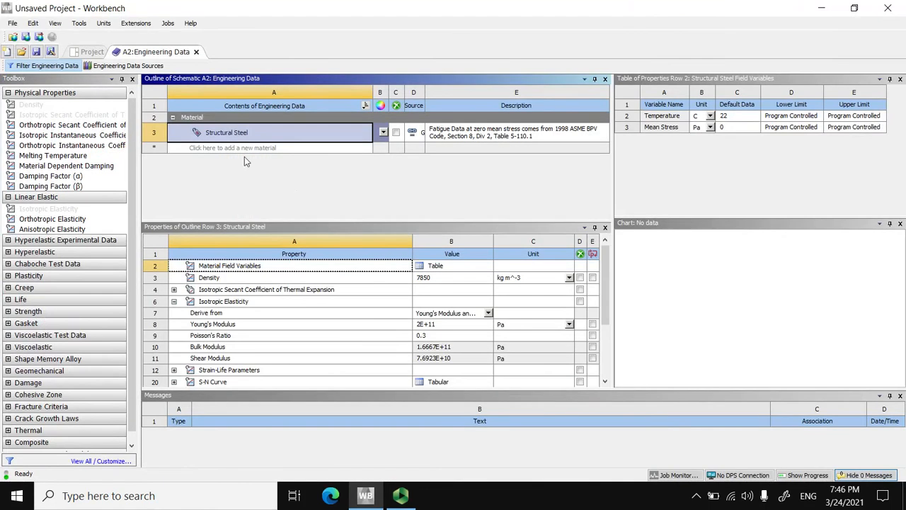
- Display the Composite Materials library from the engineering data sources and select Epoxy E-Glass UD
click(106, 66)
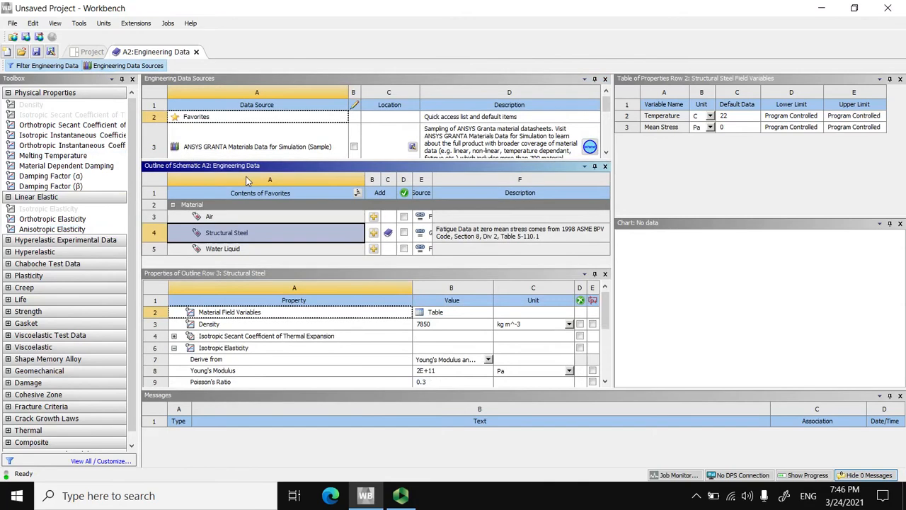
drag(606, 104, 608, 125)
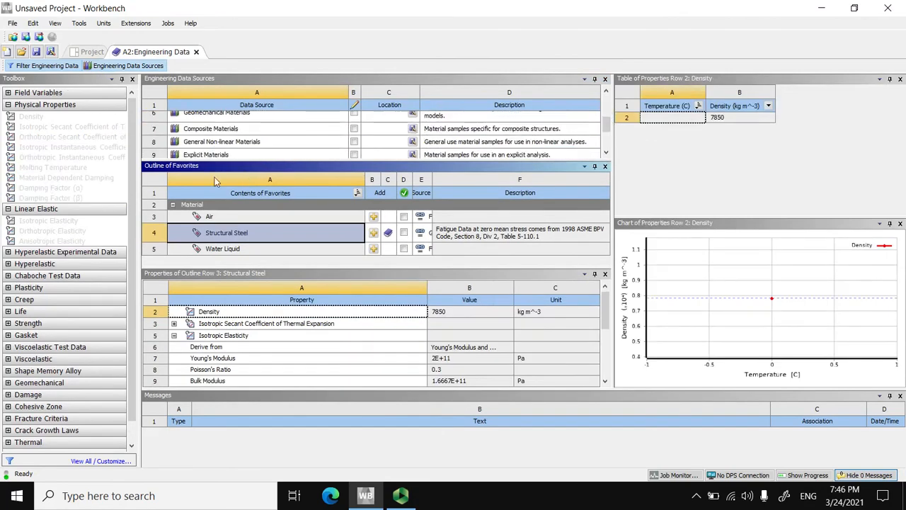
click(203, 129)
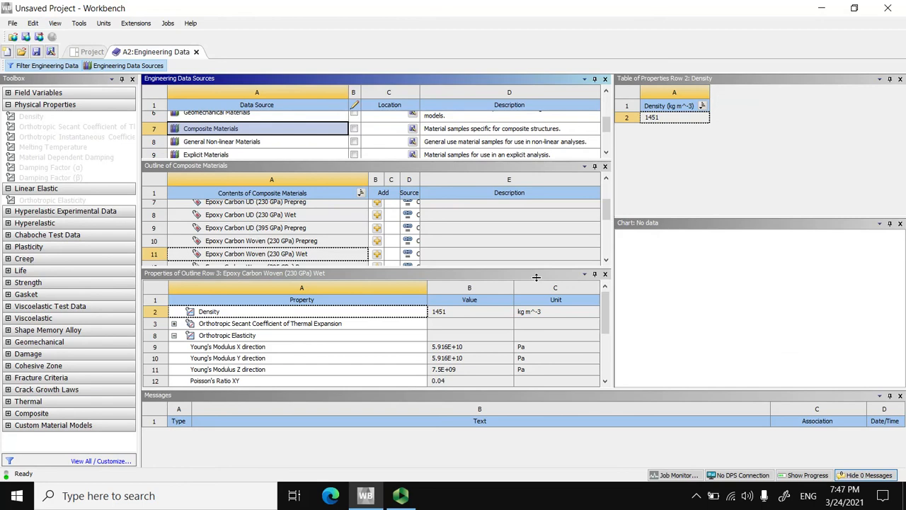
drag(536, 275, 539, 337)
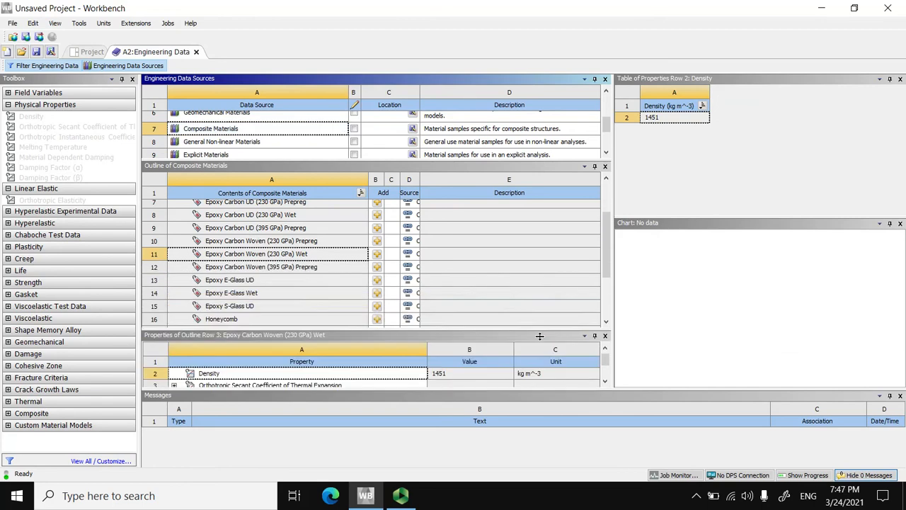
click(256, 282)
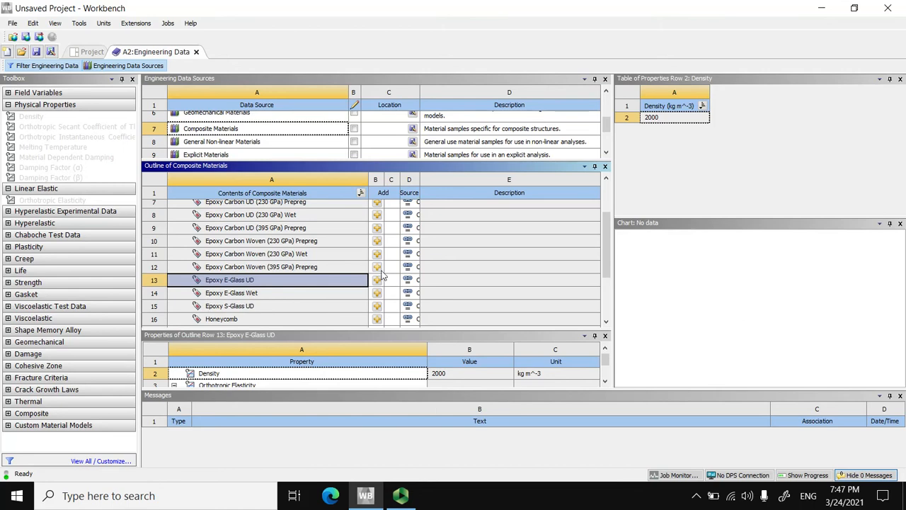
- Examine the density, orthotropic elasticity and stress limit properties of Epoxy E-Glass UD, and close Engineering Data
drag(411, 338, 421, 181)
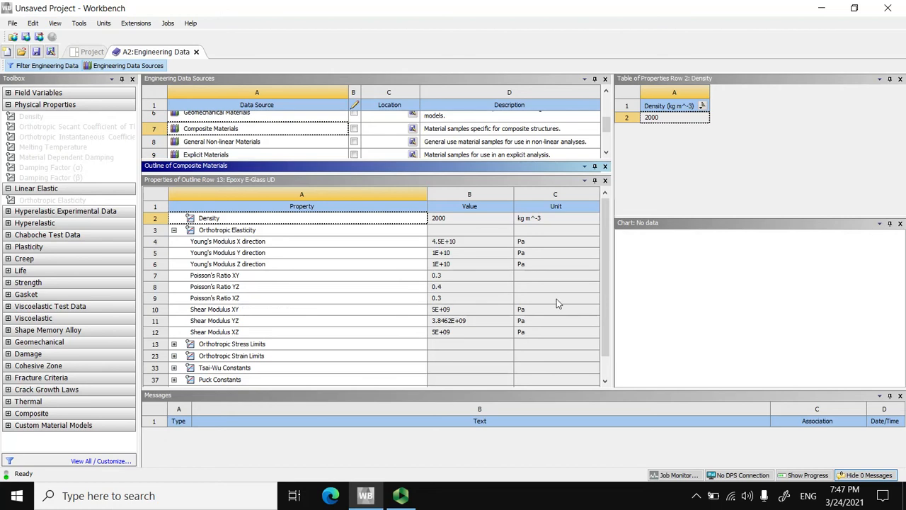
scroll(604, 233, down, 1)
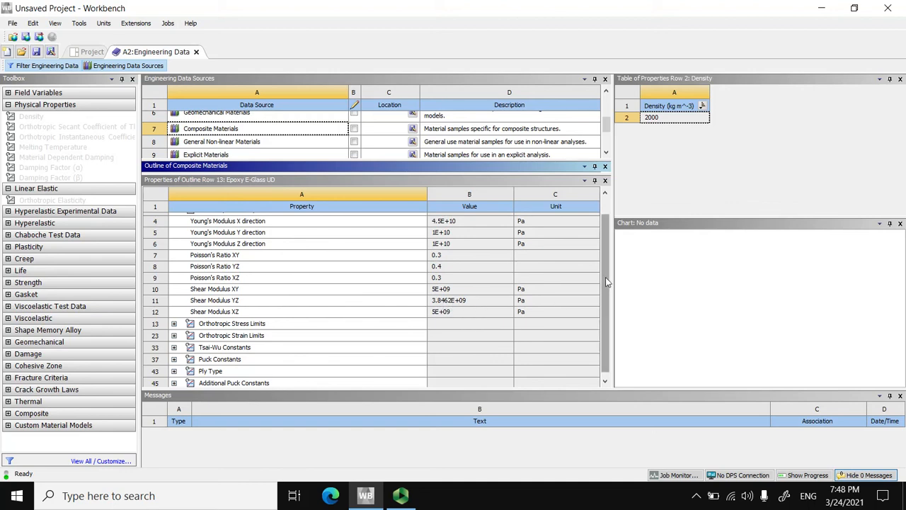
scroll(605, 281, down, 1)
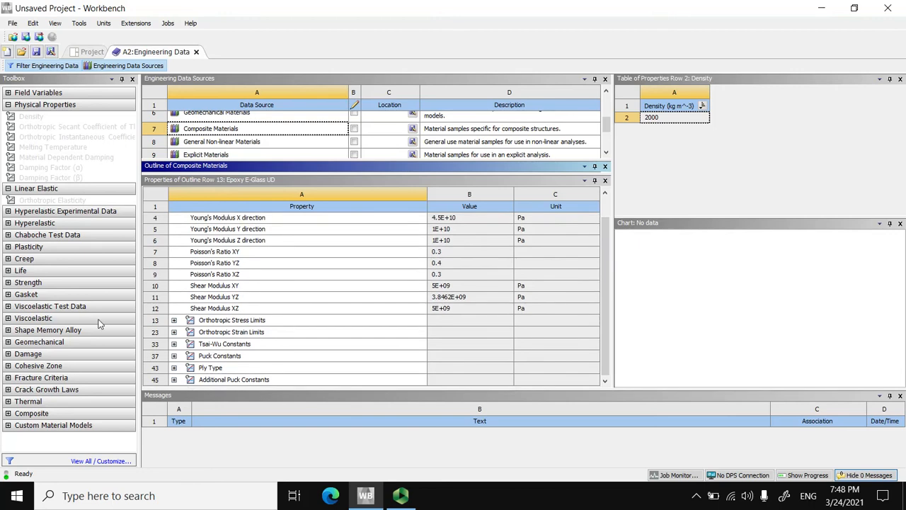
click(168, 323)
click(174, 321)
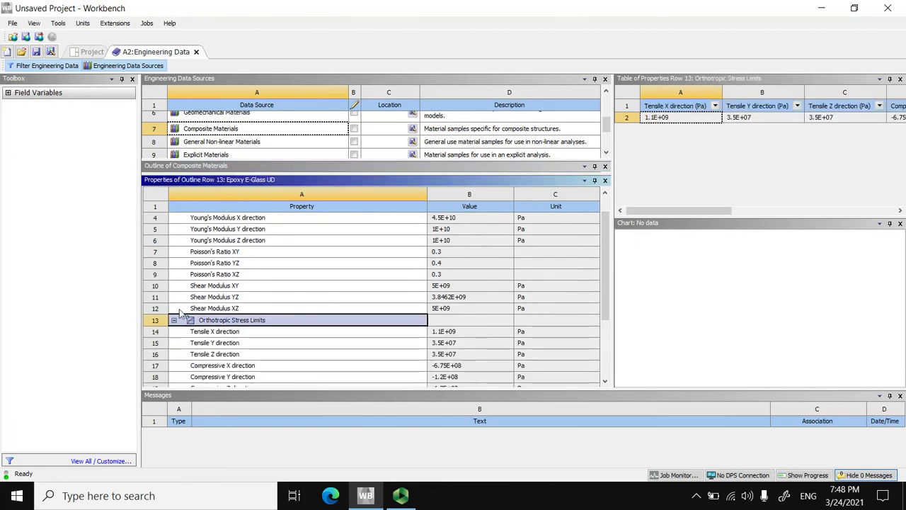
click(173, 320)
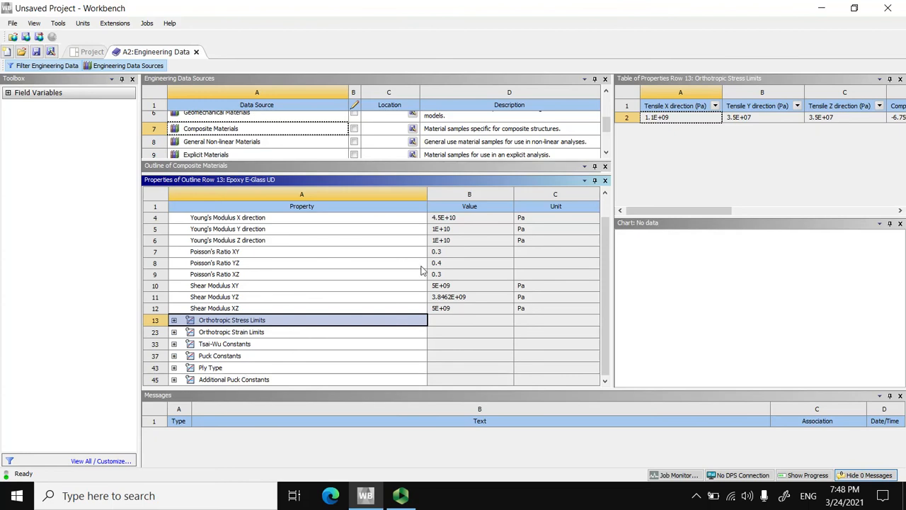
drag(607, 239, 608, 215)
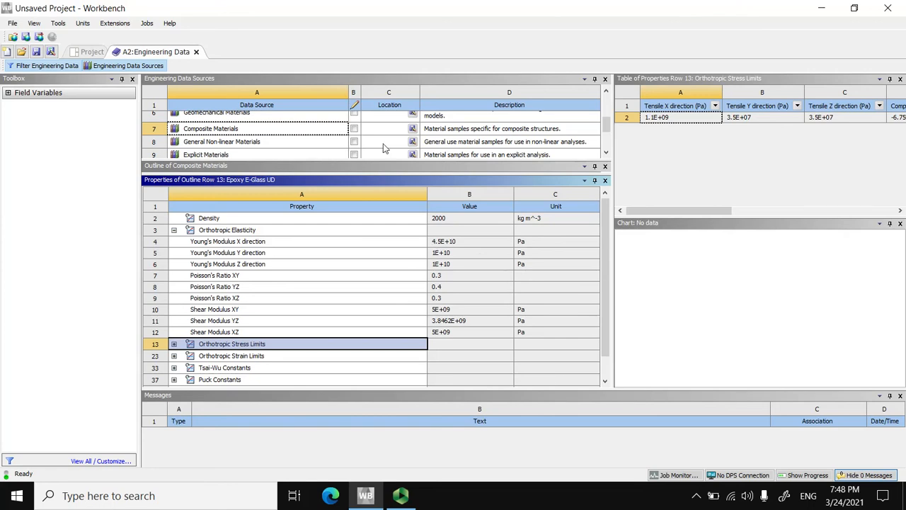
click(197, 52)
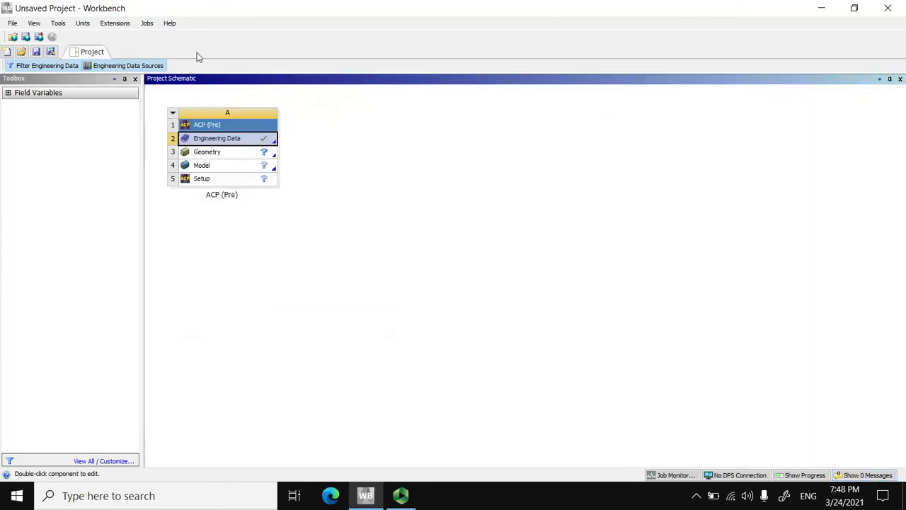
- Open the ACP (Pre) geometry in SpaceClaim and sketch a rectangle about 25 mm wide and 100 mm long around the X axis
double_click(226, 154)
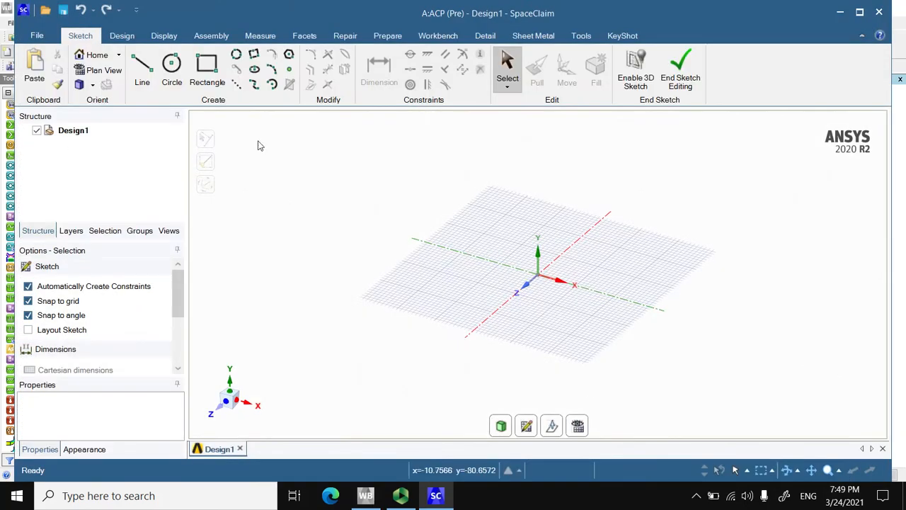
click(207, 67)
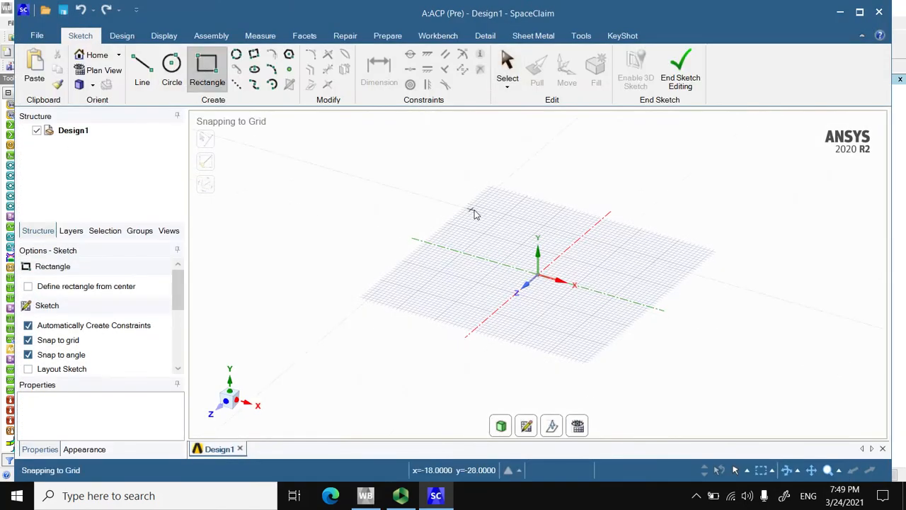
click(512, 242)
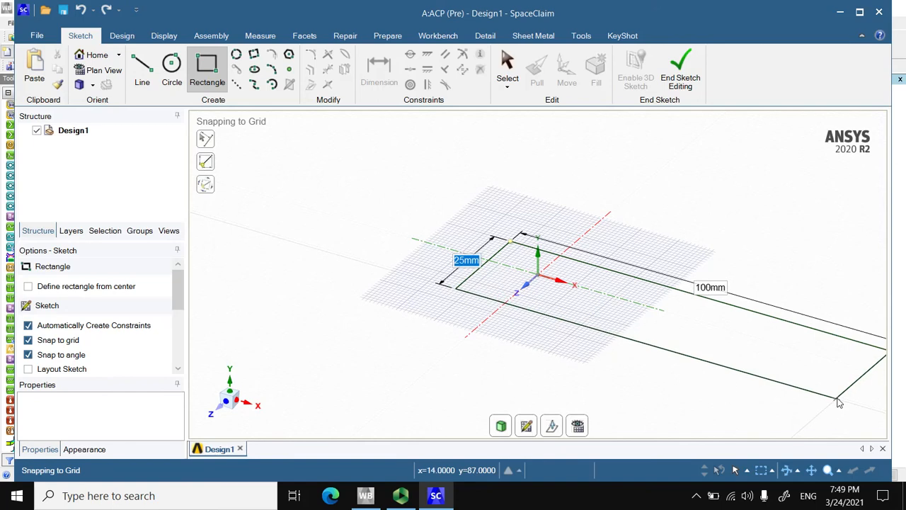
click(837, 401)
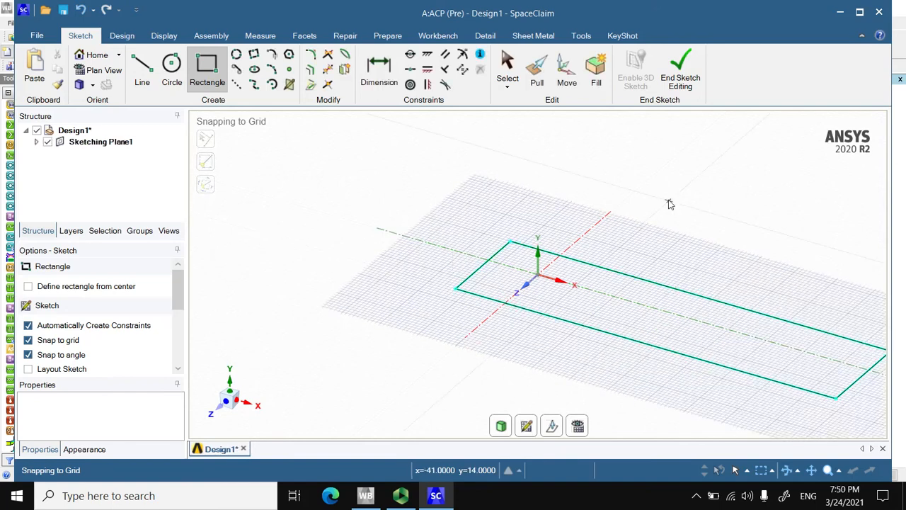
- Convert the rectangle sketch into a surface with Pull, without giving it thickness, and close the geometry editor
click(535, 74)
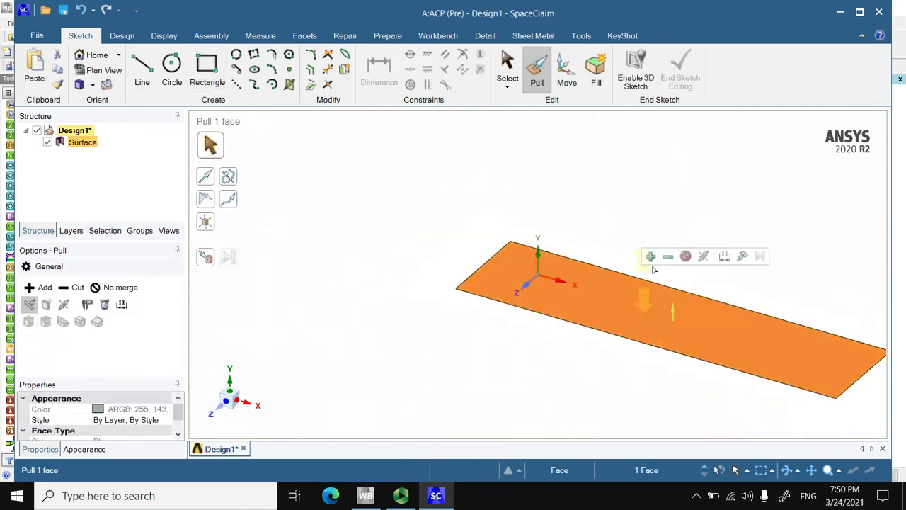
click(653, 222)
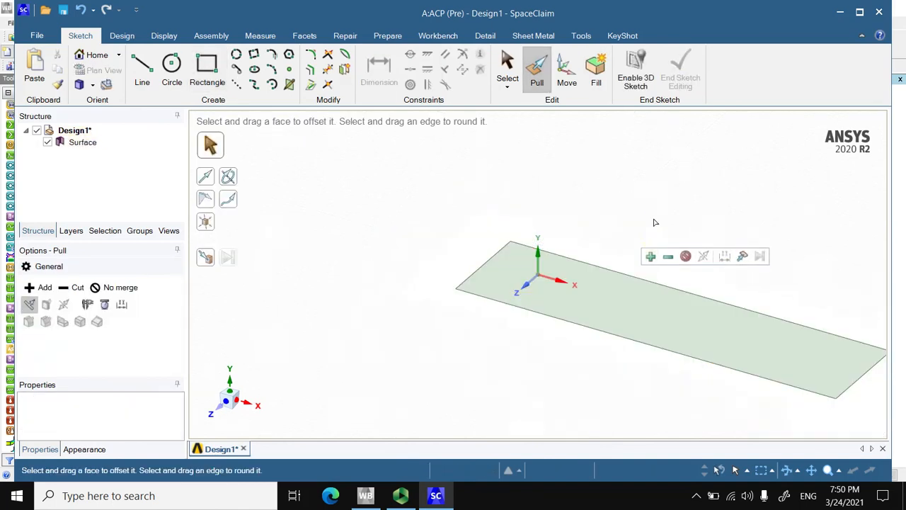
click(880, 12)
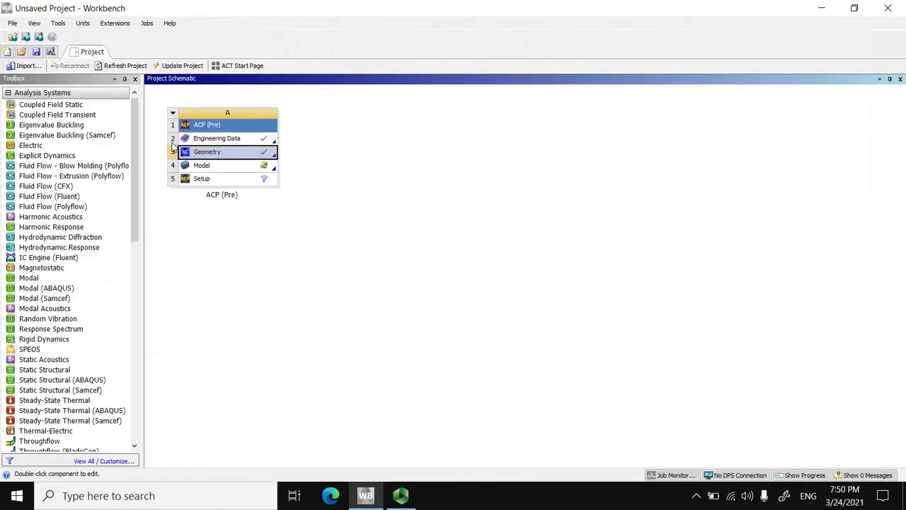
- Open the ACP (Pre) model in Mechanical and set the surface body's thickness to 0.001 m
double_click(215, 170)
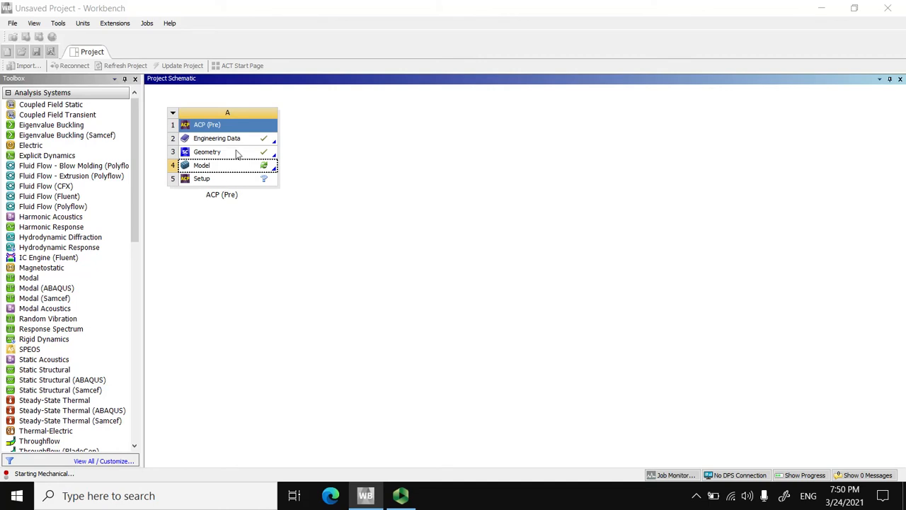
click(229, 166)
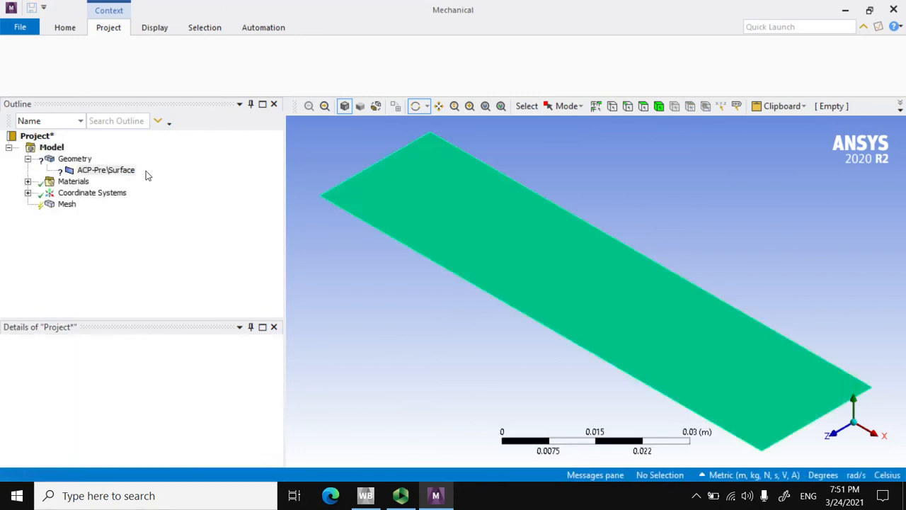
click(103, 171)
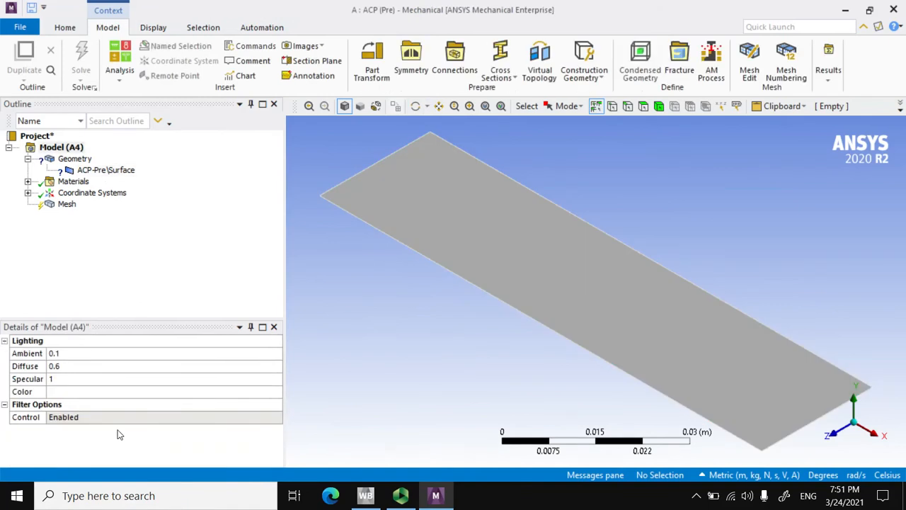
click(99, 171)
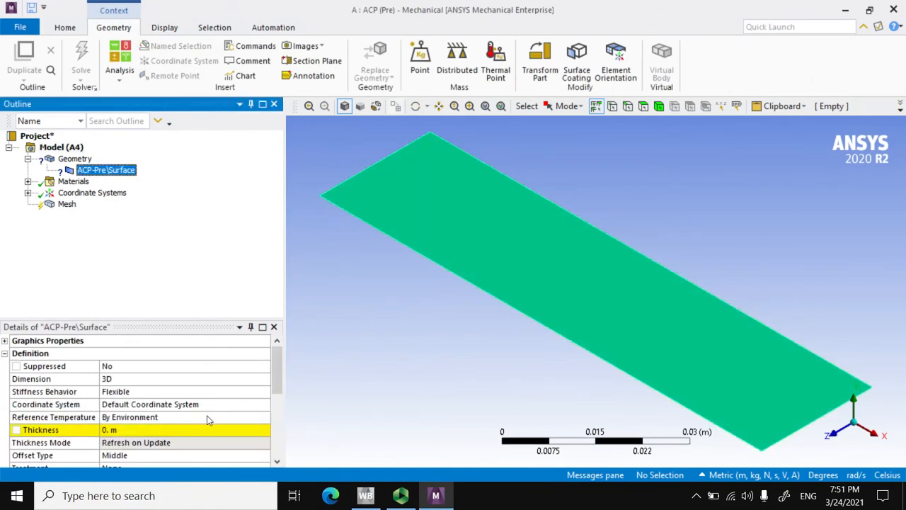
click(197, 430)
text(.0)
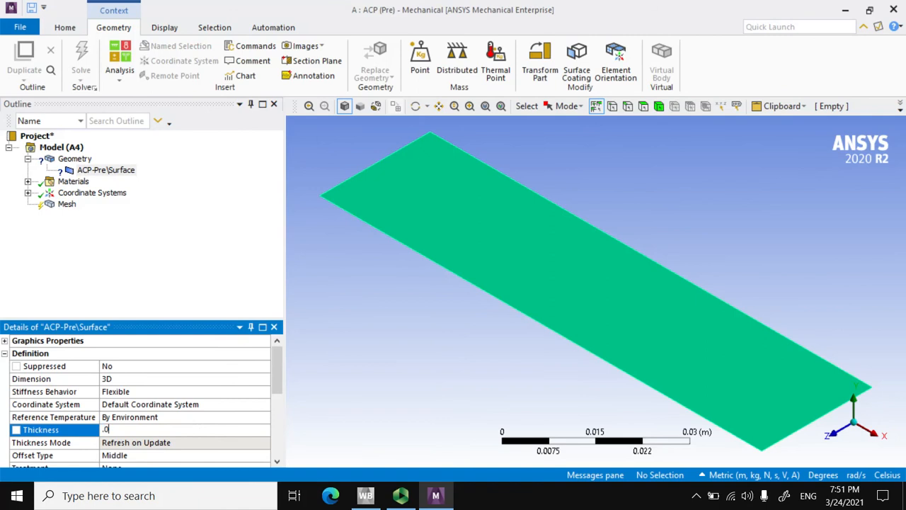
text(01)
click(198, 295)
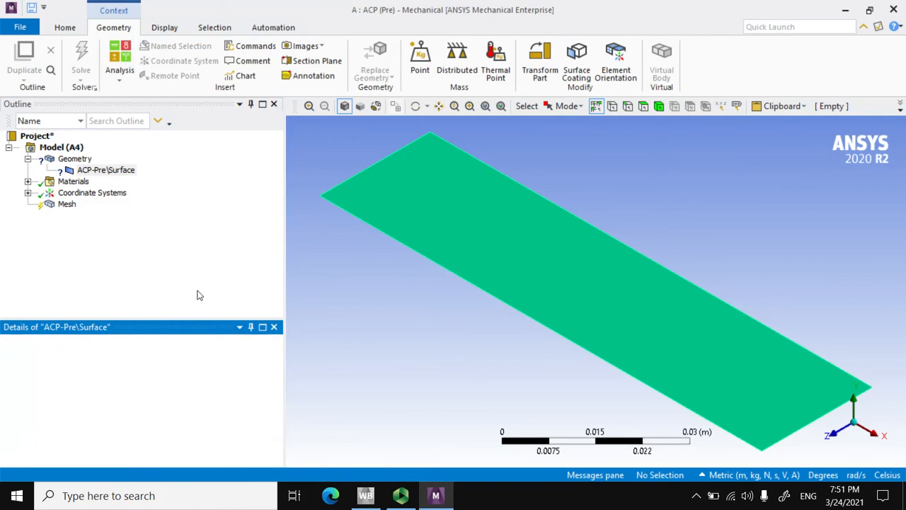
- Update the mesh to mesh the surface body with the default element size
click(74, 205)
right_click(75, 204)
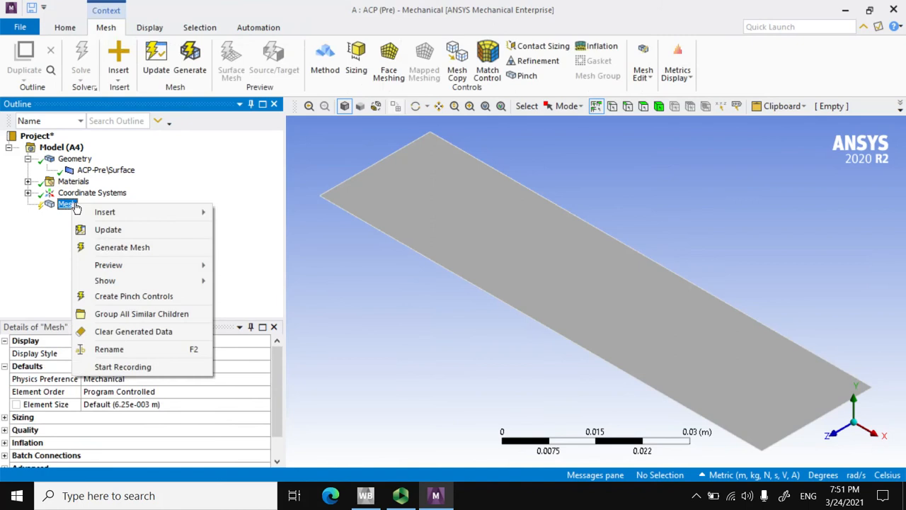
click(99, 231)
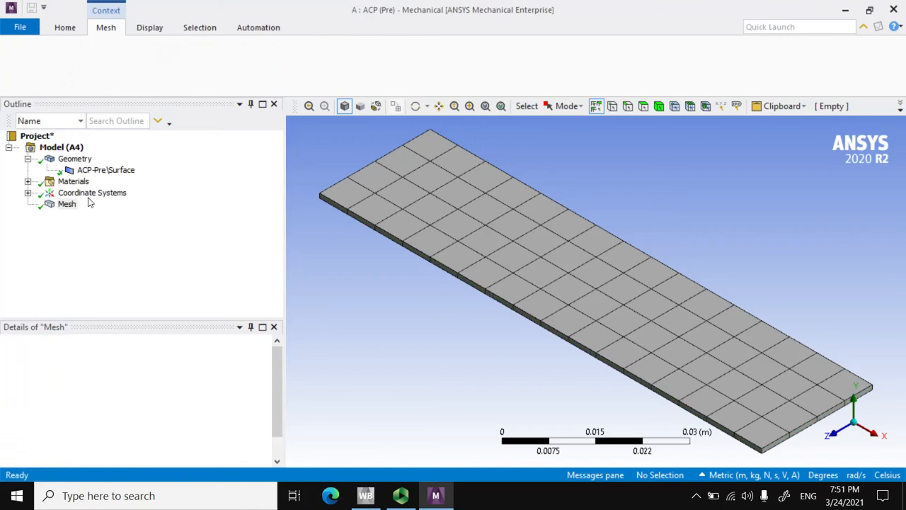
- Add a Refinement control to the mesh and scope it to the plate's face
right_click(66, 205)
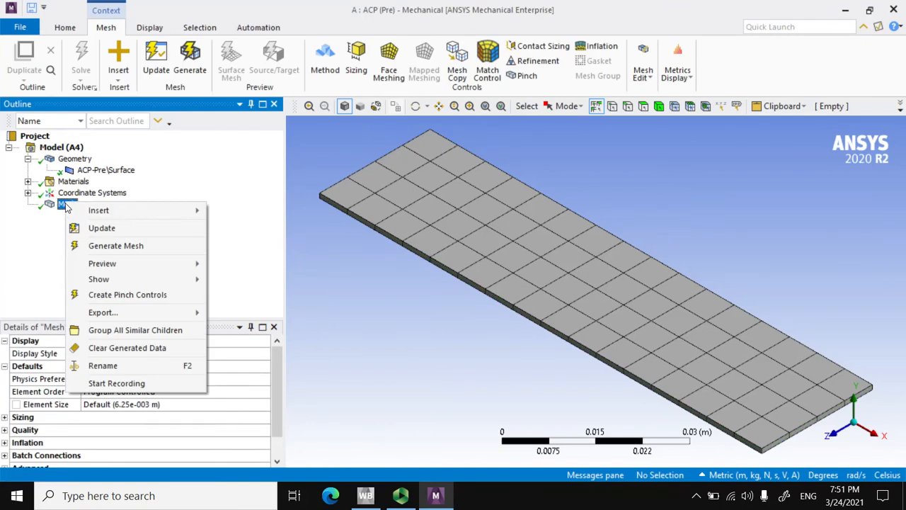
mouse_move(99, 210)
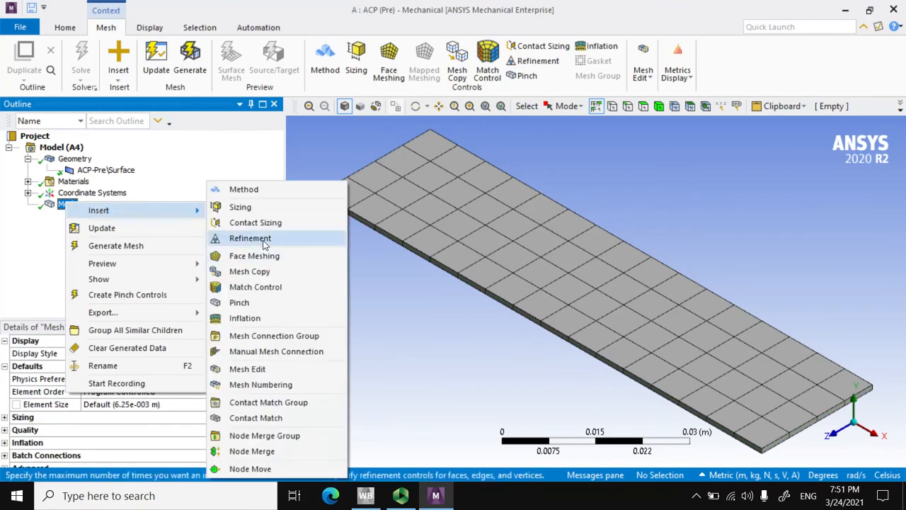
click(241, 239)
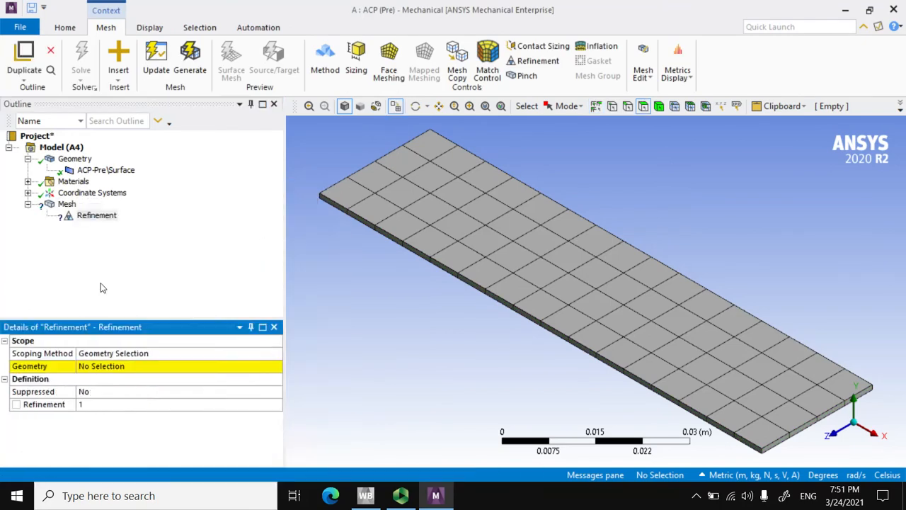
right_click(368, 297)
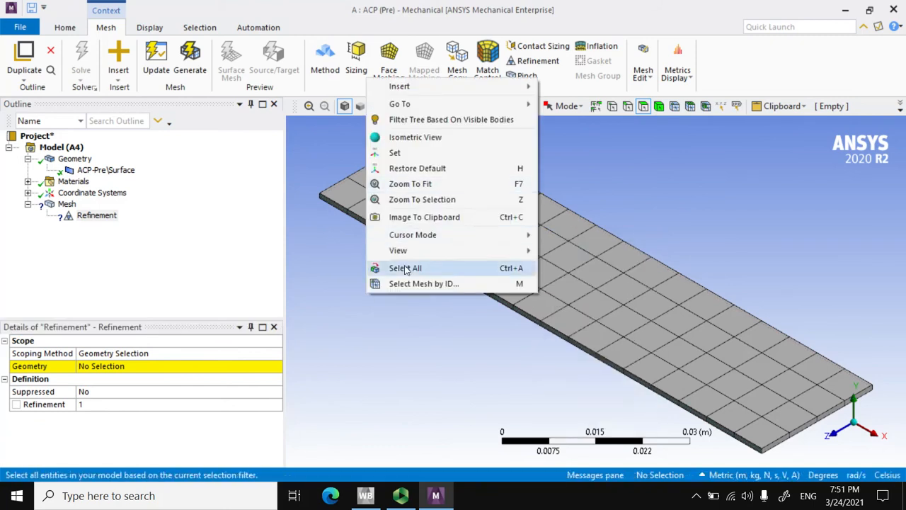
click(400, 267)
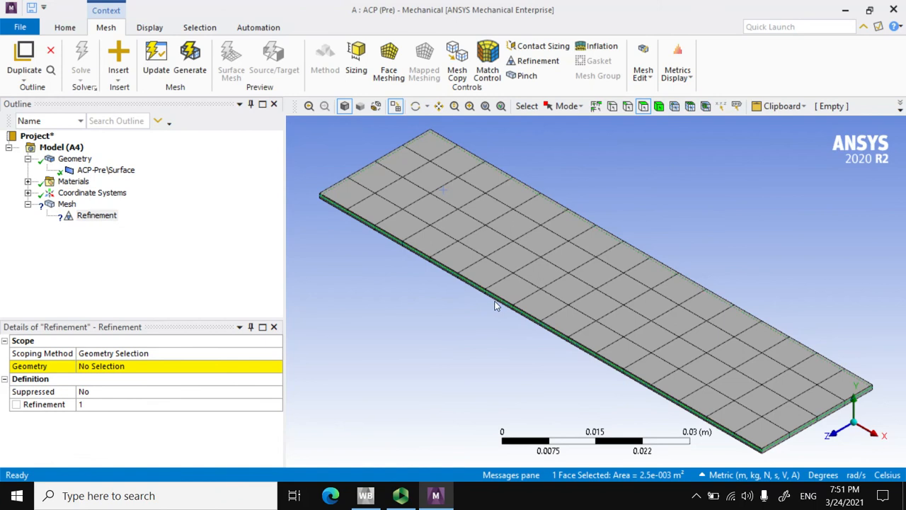
right_click(480, 322)
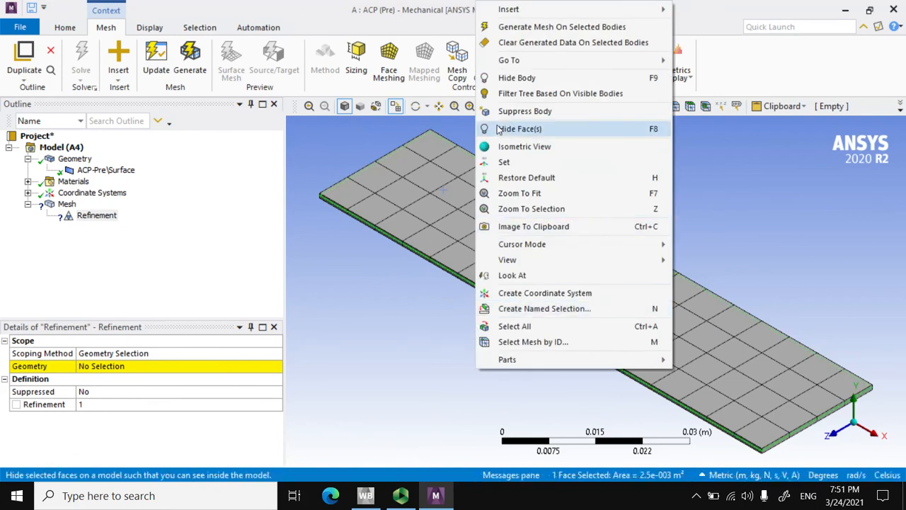
click(494, 326)
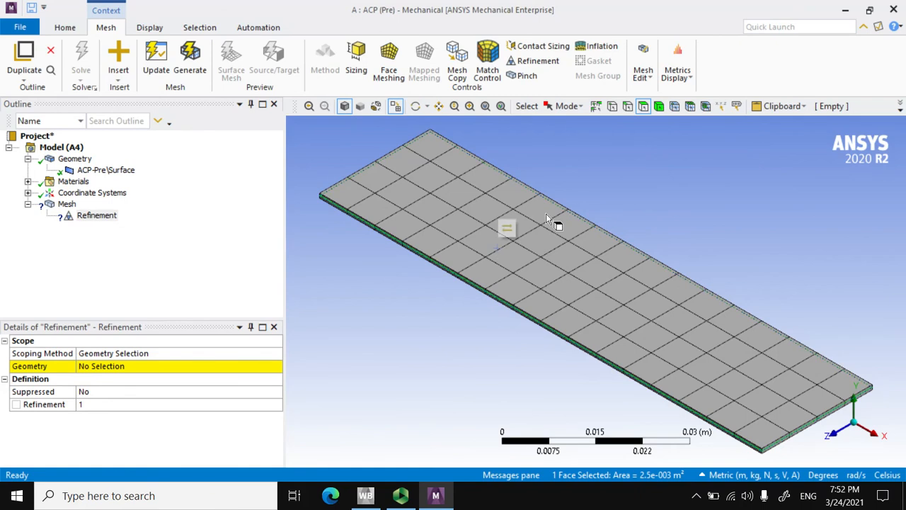
click(119, 369)
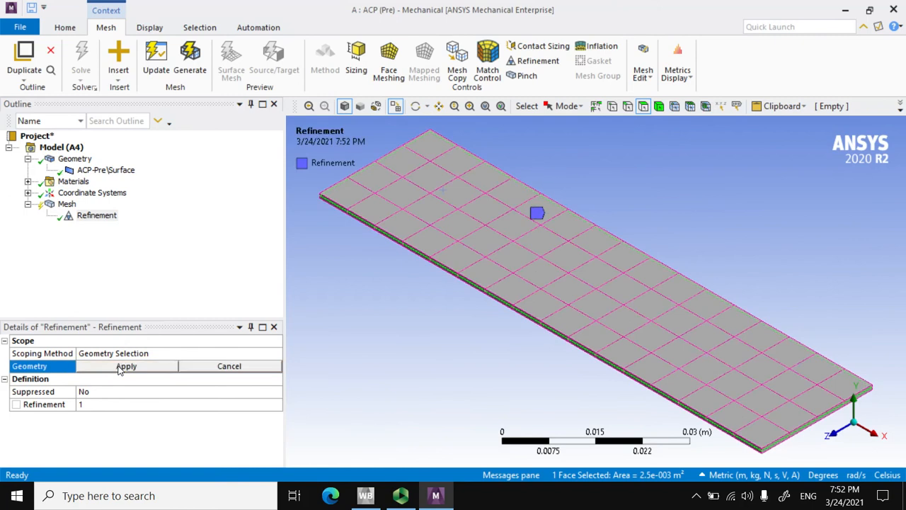
click(126, 366)
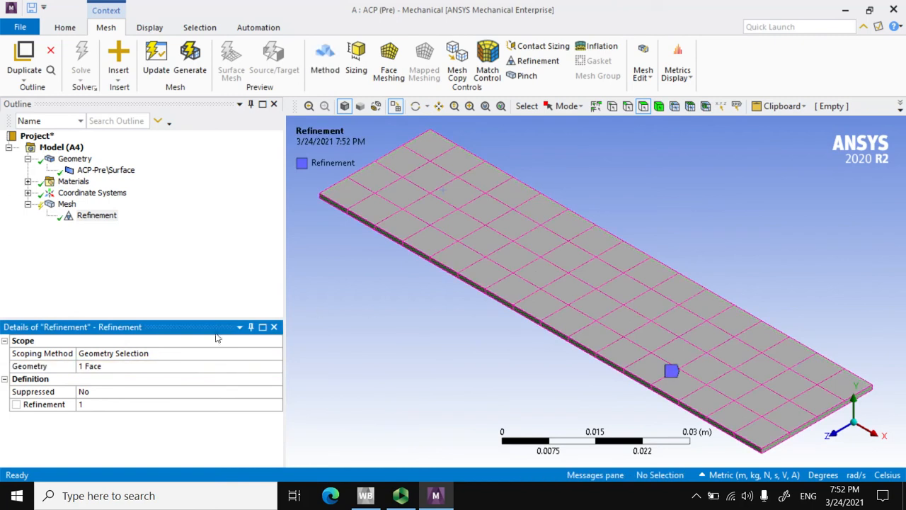
right_click(411, 306)
click(425, 277)
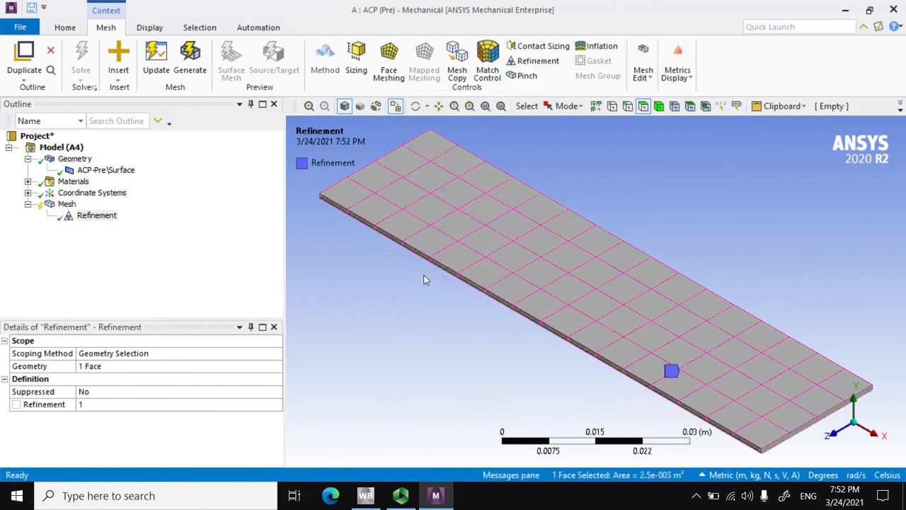
click(122, 355)
right_click(423, 314)
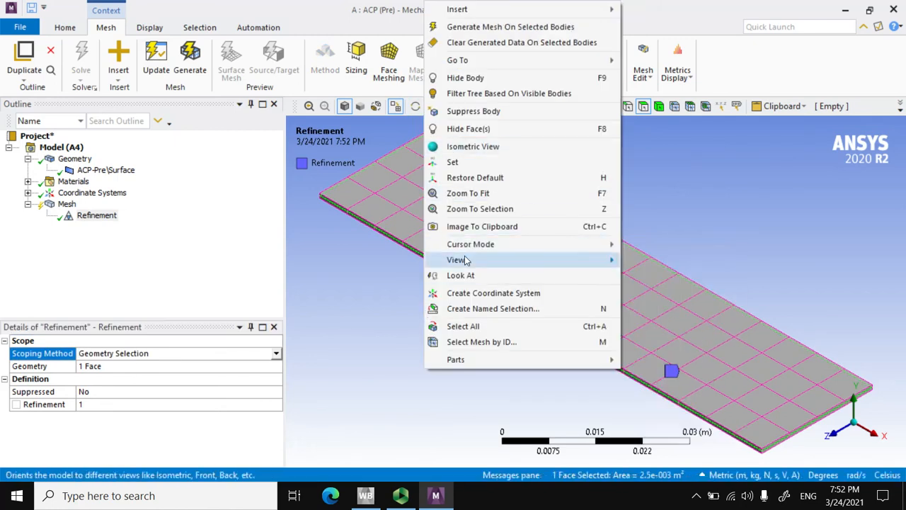
click(469, 328)
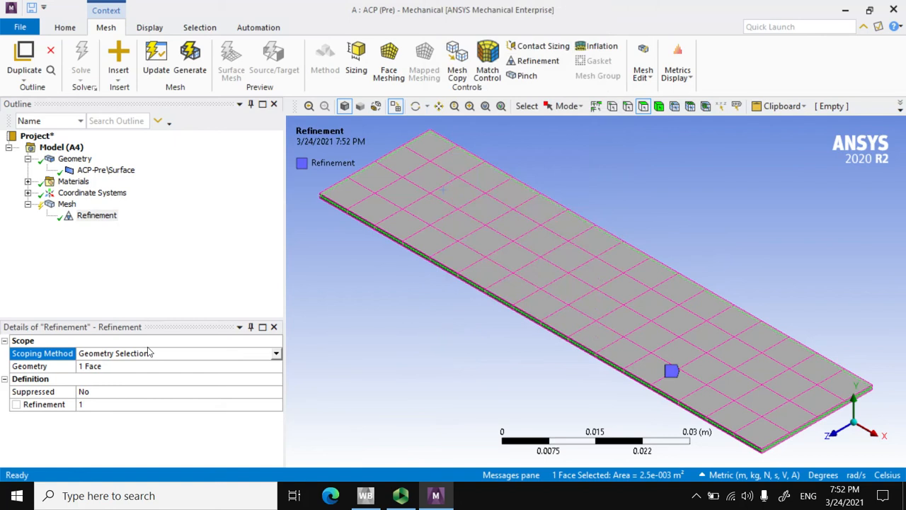
click(398, 272)
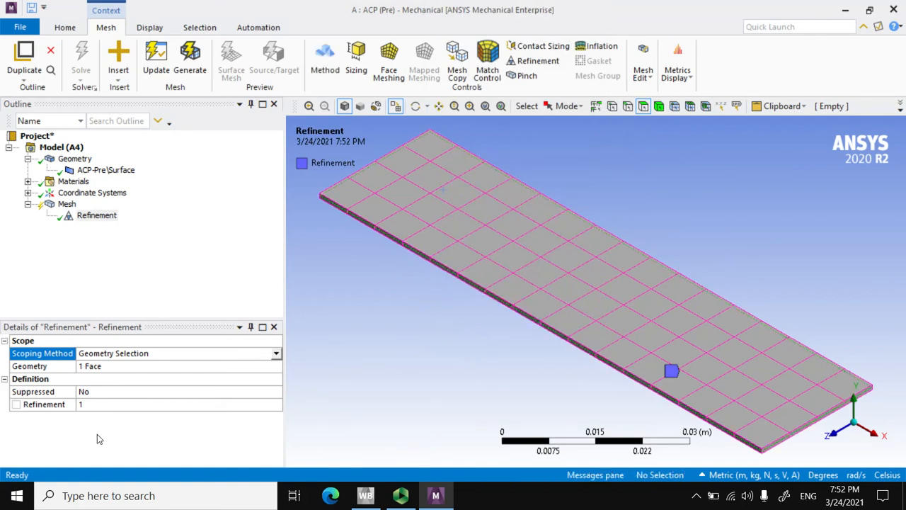
- Set the refinement level to 3 and generate the refined mesh
click(96, 403)
text(3)
click(90, 230)
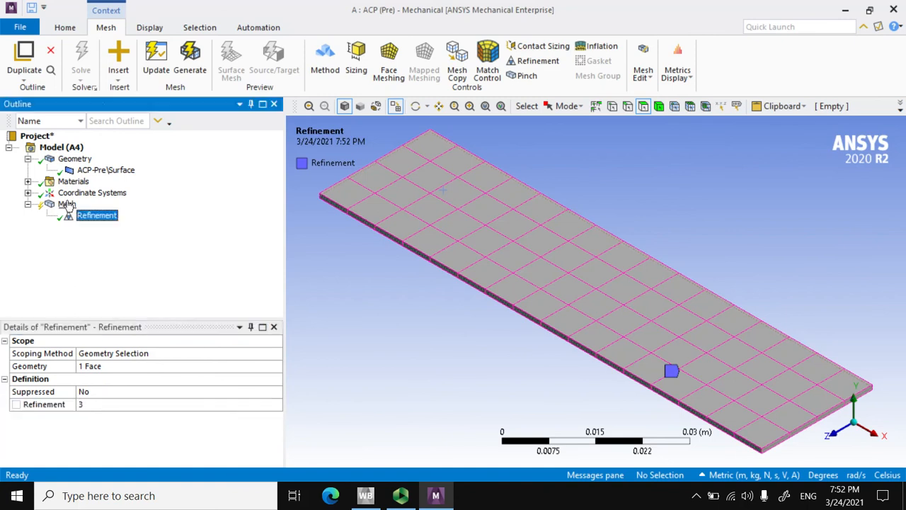
right_click(66, 204)
click(82, 243)
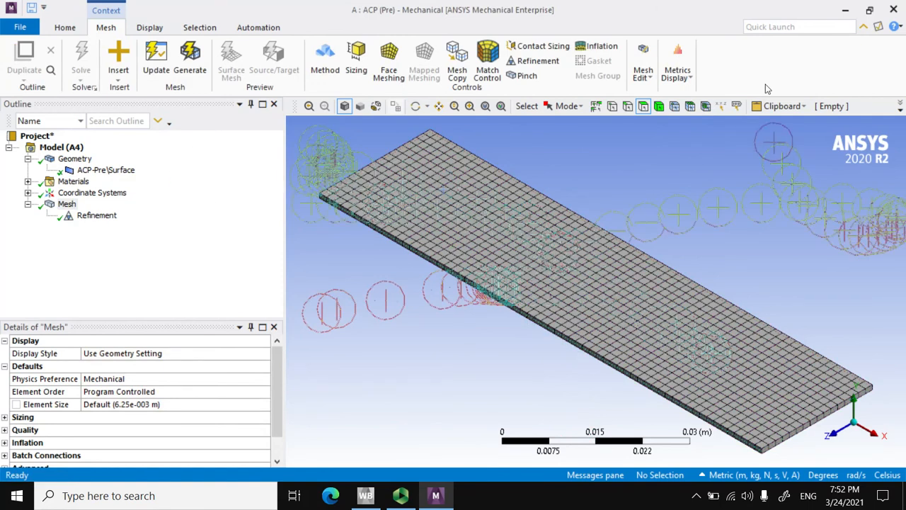
- Close Mechanical, update the project in Workbench, and open the ACP (Pre) Setup in ANSYS Composite PrepPost
click(889, 9)
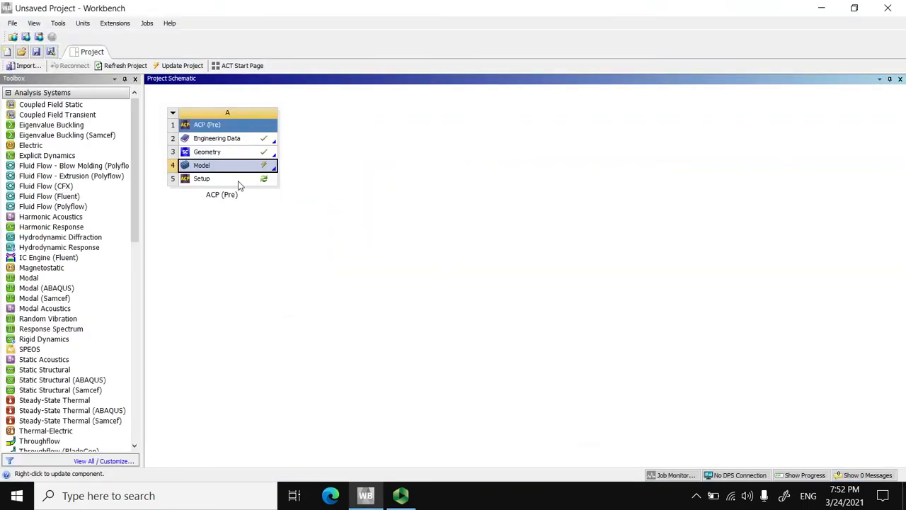
click(181, 65)
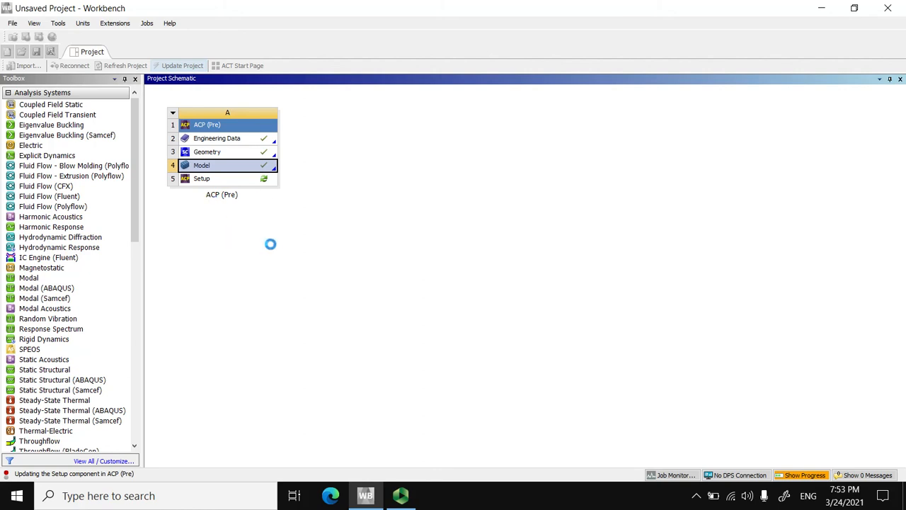
double_click(230, 179)
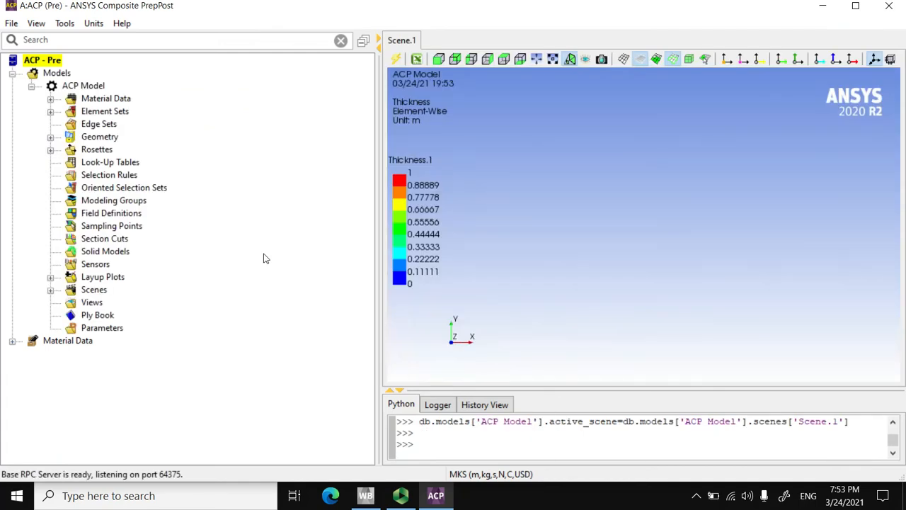
- Expand the ACP model's material data and create a new fabric
click(51, 99)
click(70, 111)
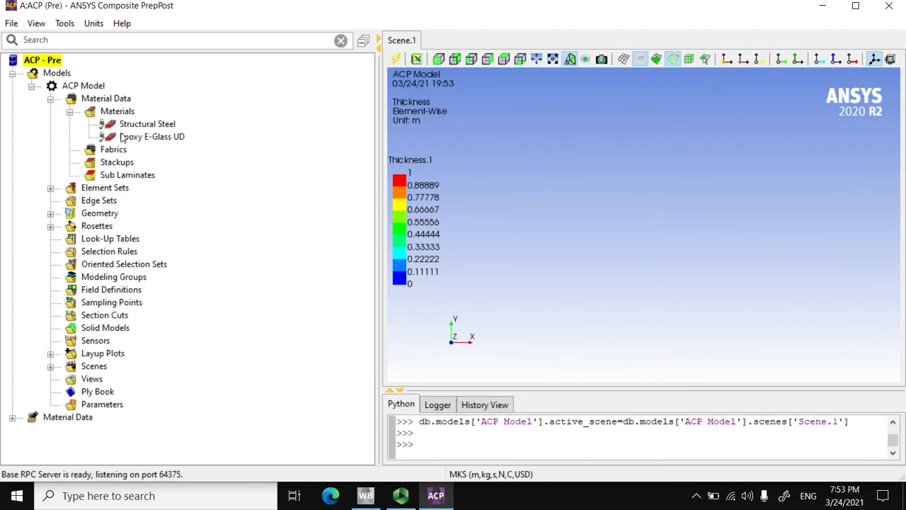
click(122, 137)
click(97, 151)
right_click(94, 152)
click(130, 149)
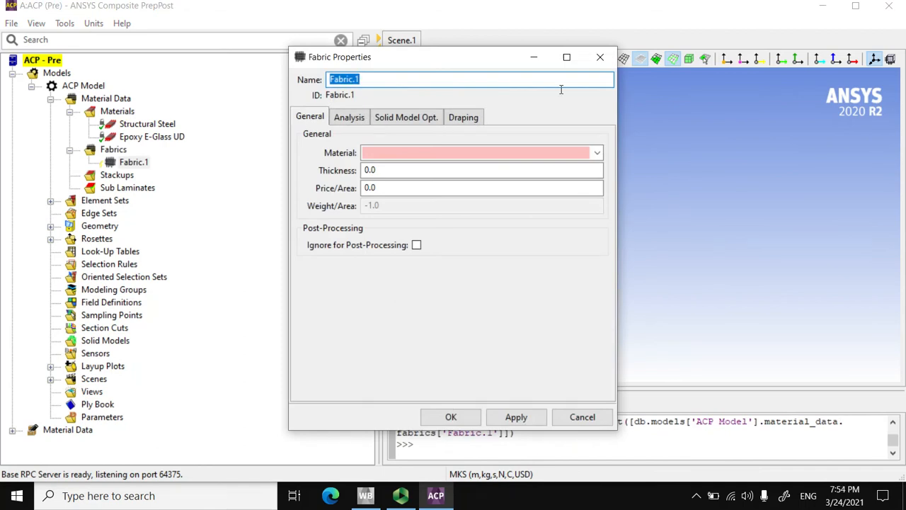
- Close the new fabric's properties and switch the unit system to MPA (mm,t,s,N,C,USD)
click(600, 57)
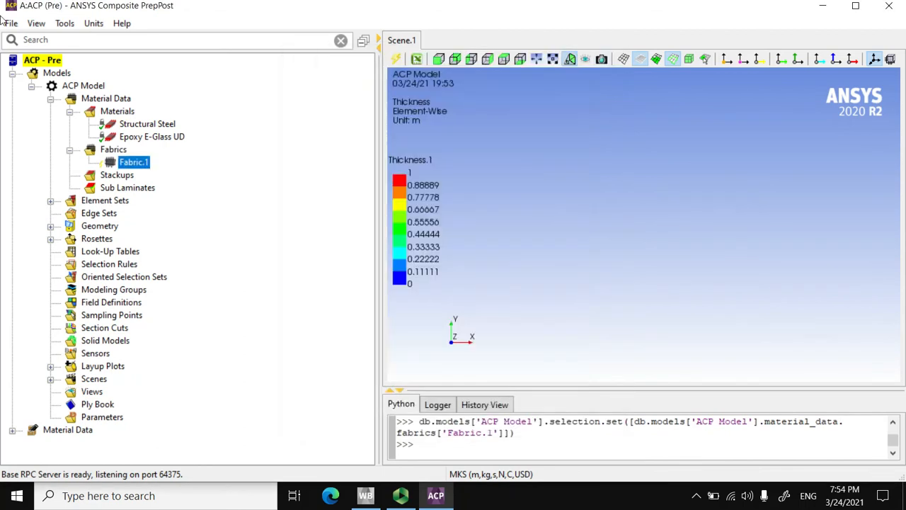
click(91, 23)
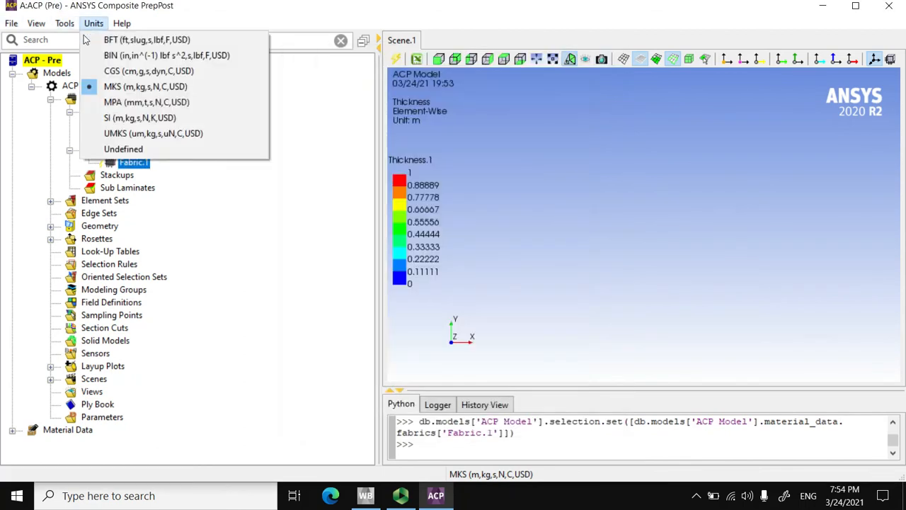
click(116, 101)
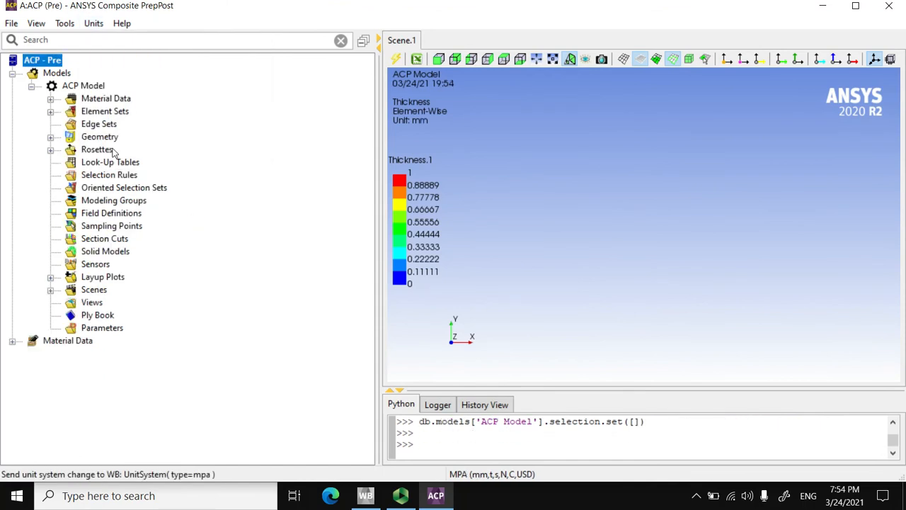
- Assign Epoxy E-Glass UD as the fabric's material and set its thickness to 1 mm
click(50, 99)
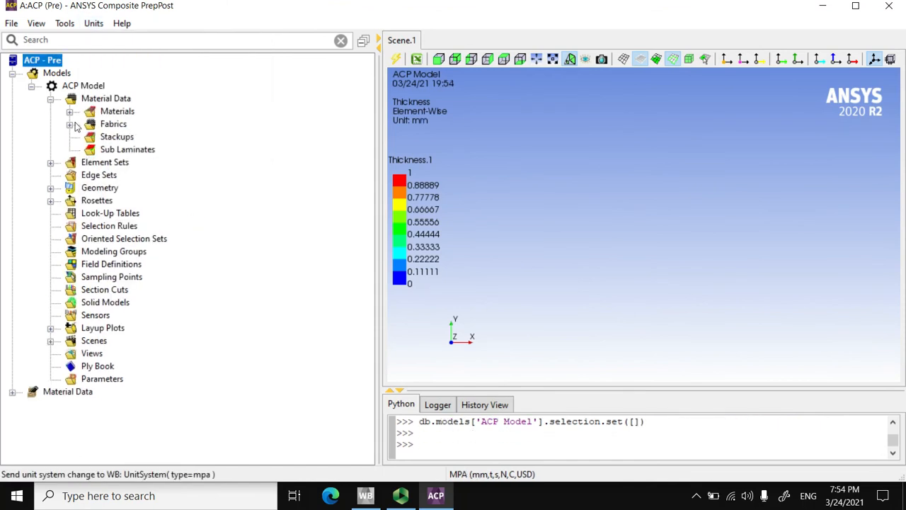
click(70, 125)
double_click(129, 138)
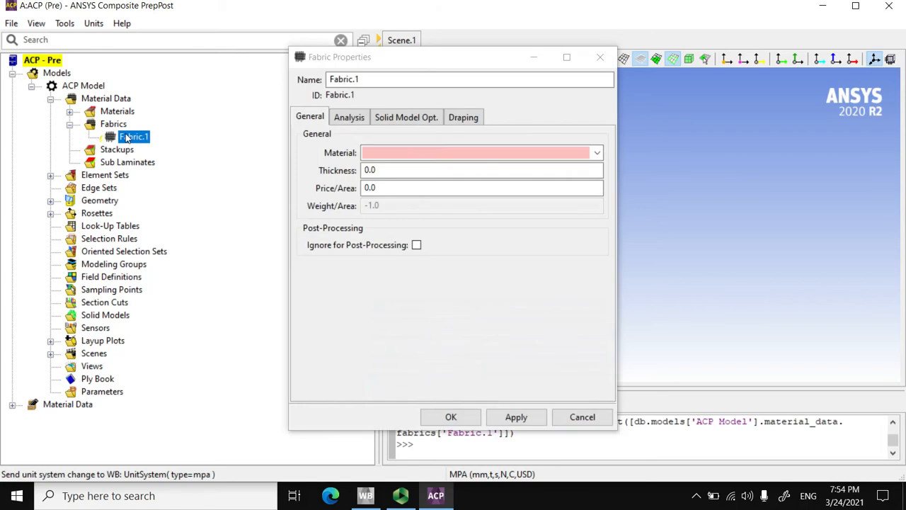
click(597, 153)
click(448, 170)
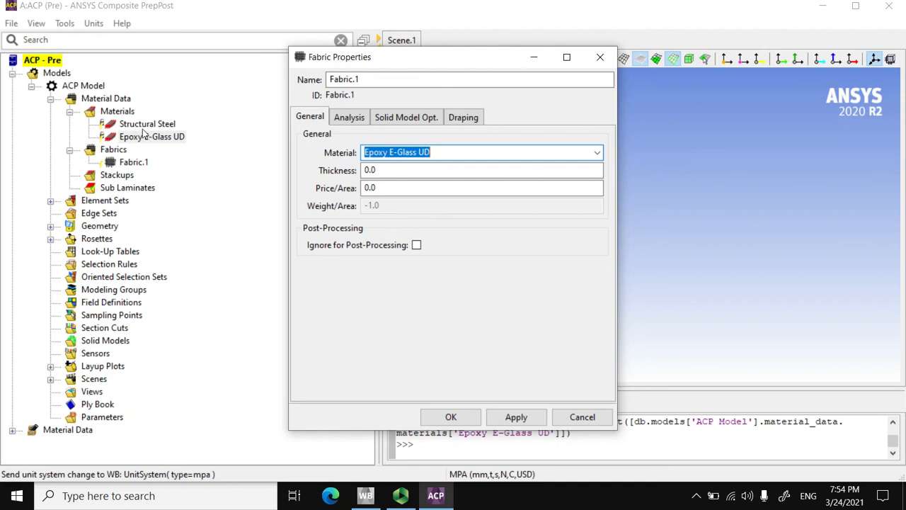
double_click(405, 175)
text(1)
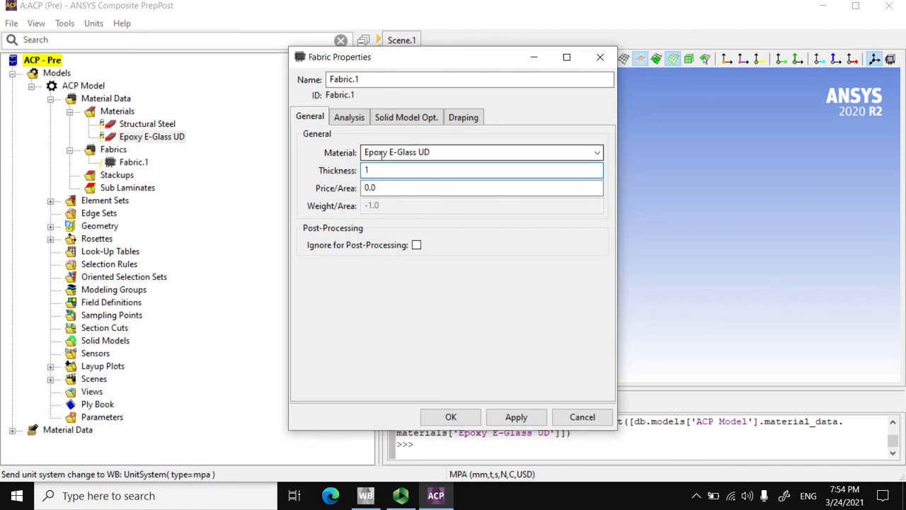
click(452, 417)
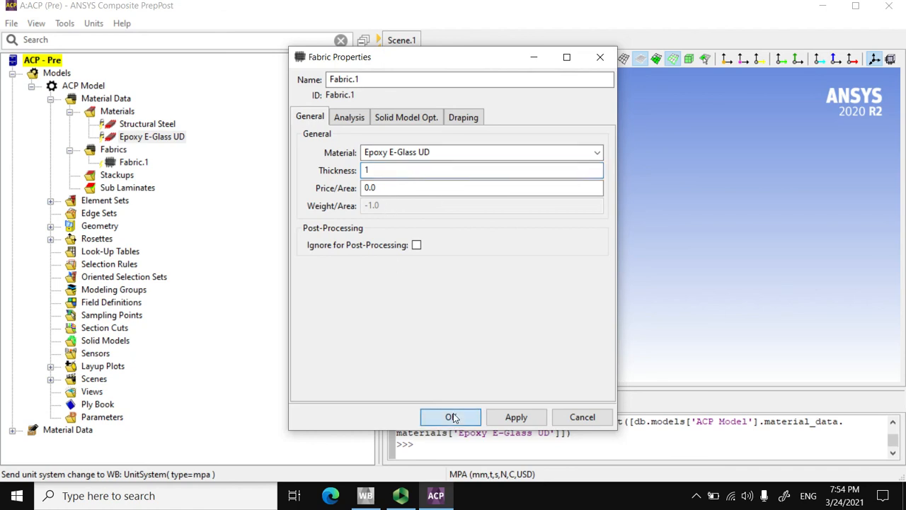
- Update the Epoxy E-Glass UD fabric so its new definition takes effect
click(134, 165)
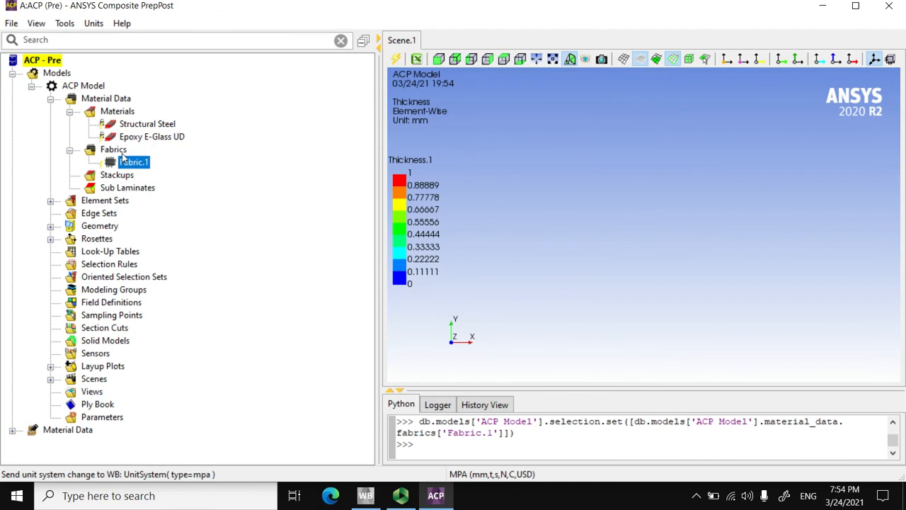
right_click(121, 160)
click(149, 182)
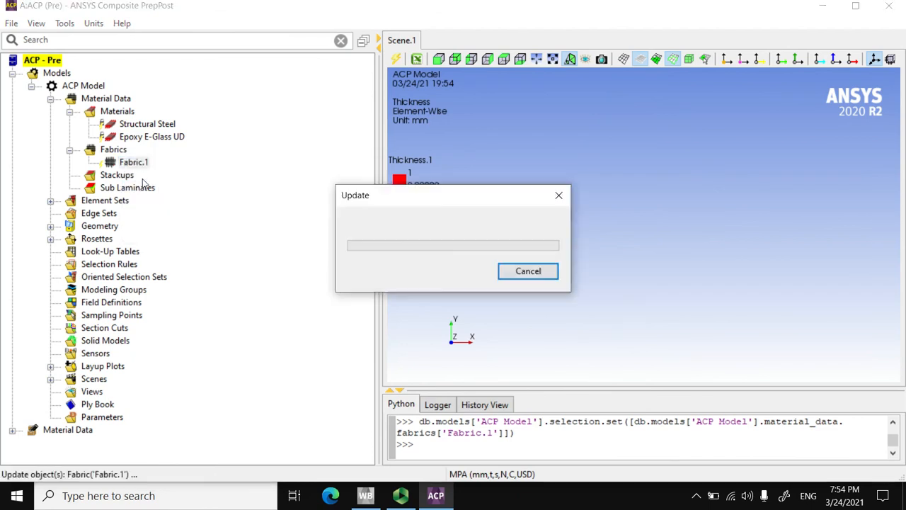
- Expand the element sets and examine the plate in the scene from several angles, with its surface display off and on
double_click(50, 203)
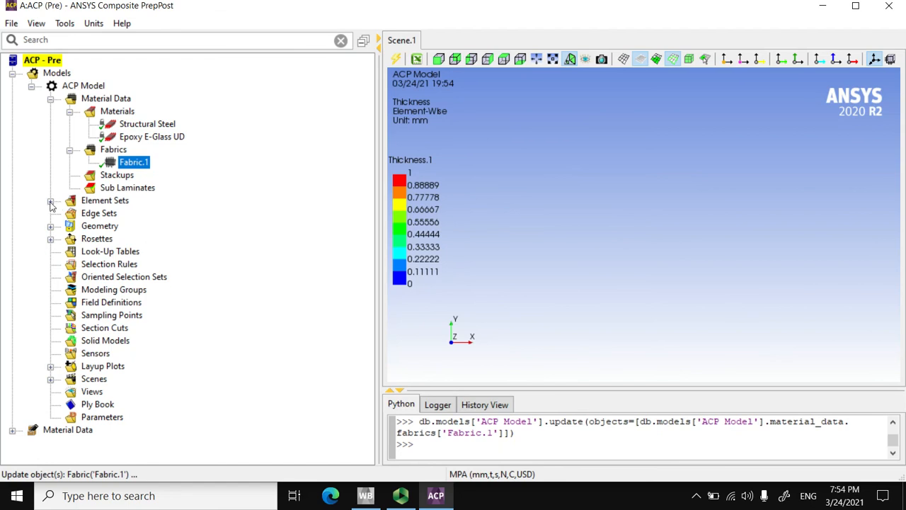
click(50, 202)
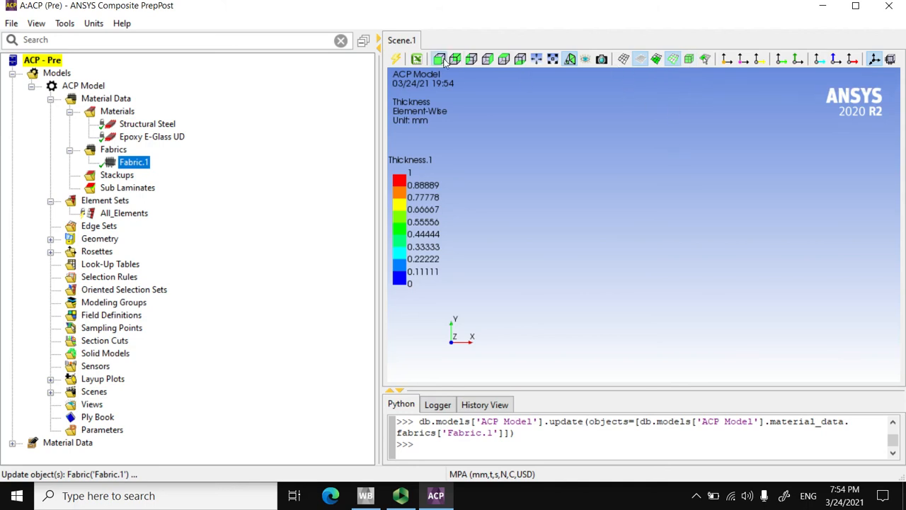
click(471, 60)
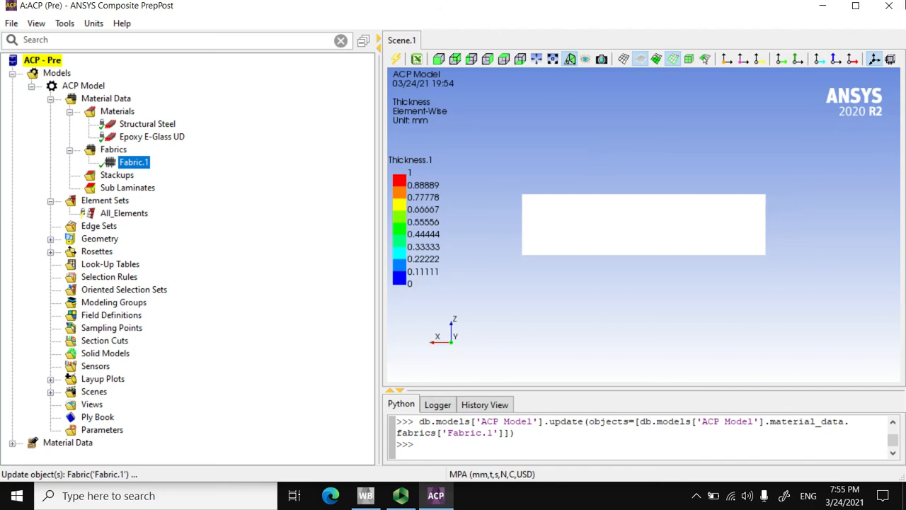
drag(632, 163, 676, 76)
middle_drag(675, 76, 677, 71)
scroll(678, 85, up, 1)
middle_drag(659, 250, 664, 231)
scroll(669, 198, up, 1)
scroll(670, 198, up, 2)
scroll(670, 198, down, 2)
middle_drag(670, 196, 685, 234)
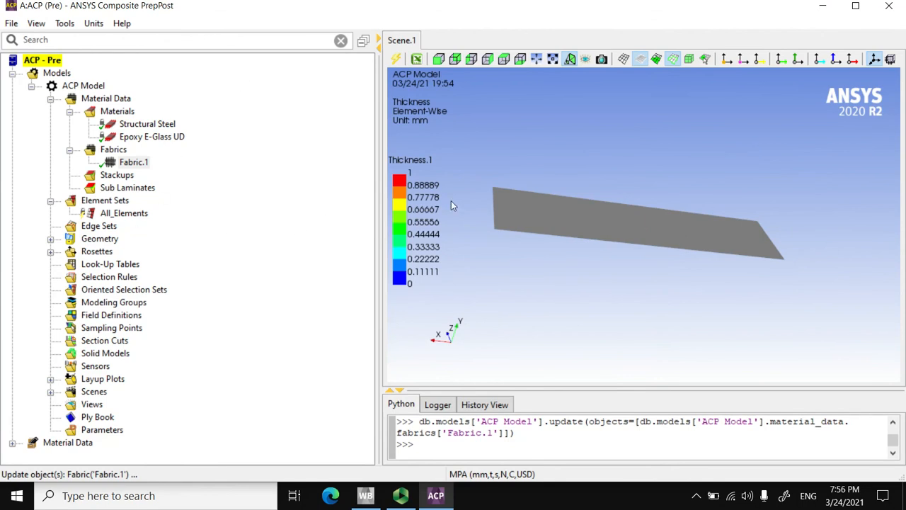
click(637, 61)
click(636, 62)
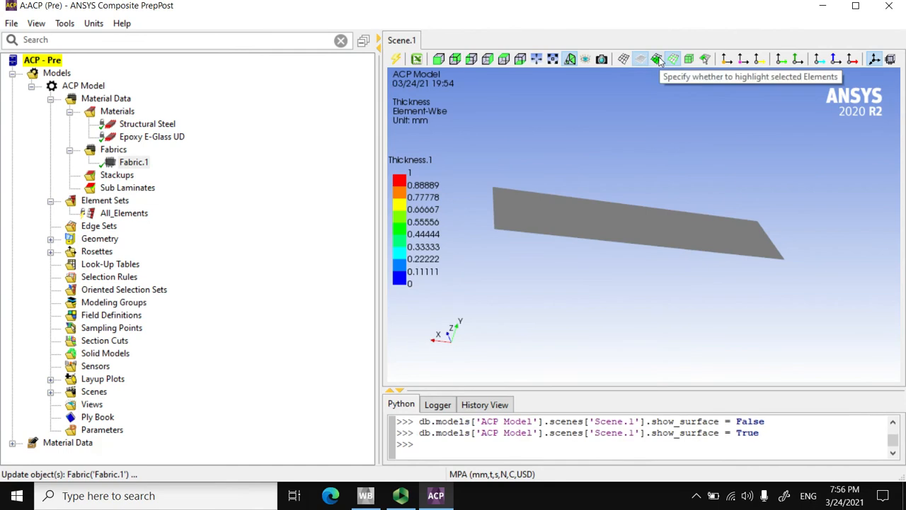
- Turn on highlighting of selected elements, hide the surface display, and select the All_Elements set to show it in the scene
click(657, 59)
click(640, 59)
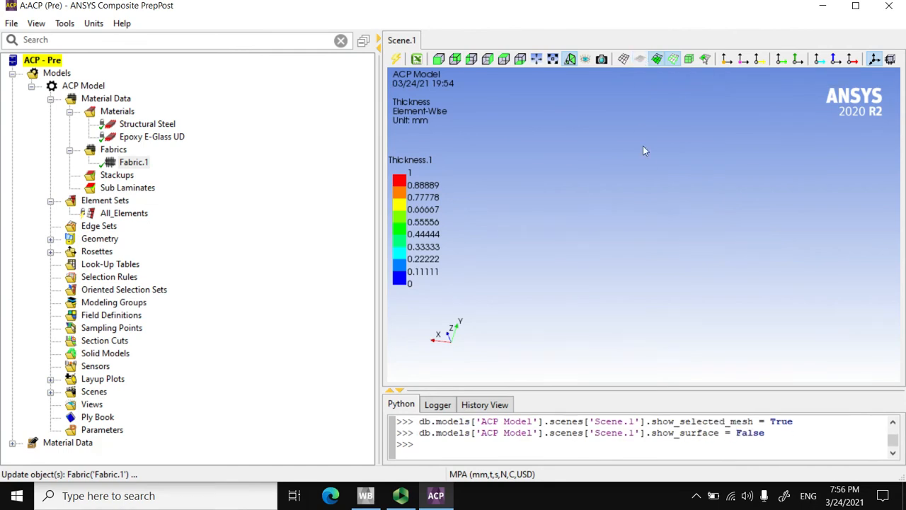
click(135, 216)
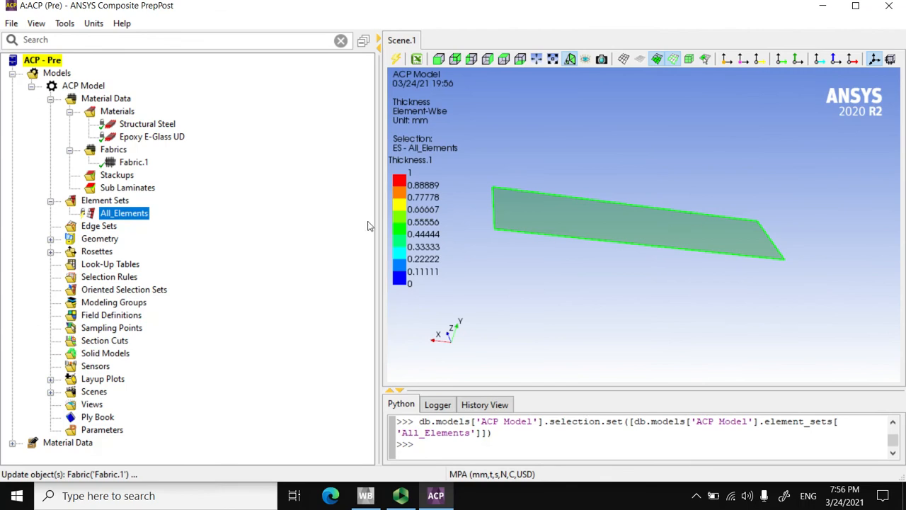
- Update the All_Elements element set and select it again to show it in the scene
right_click(144, 216)
click(159, 229)
click(145, 139)
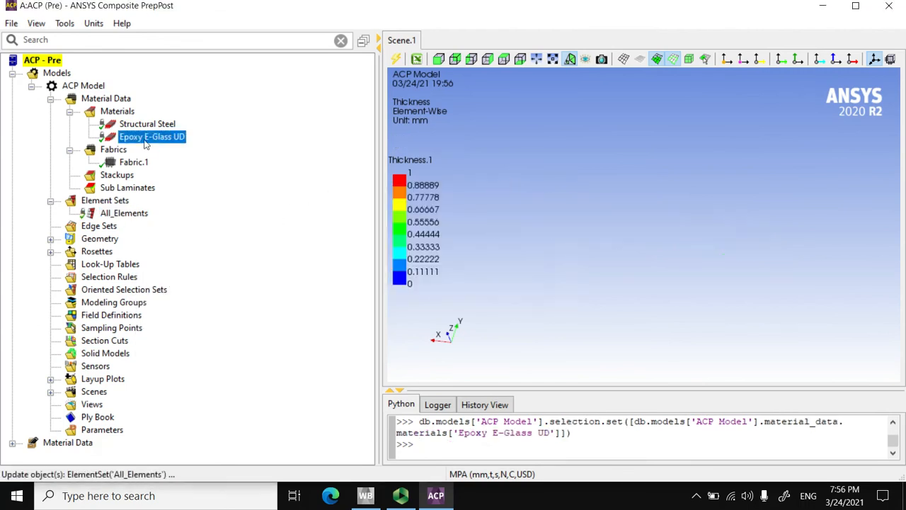
click(119, 214)
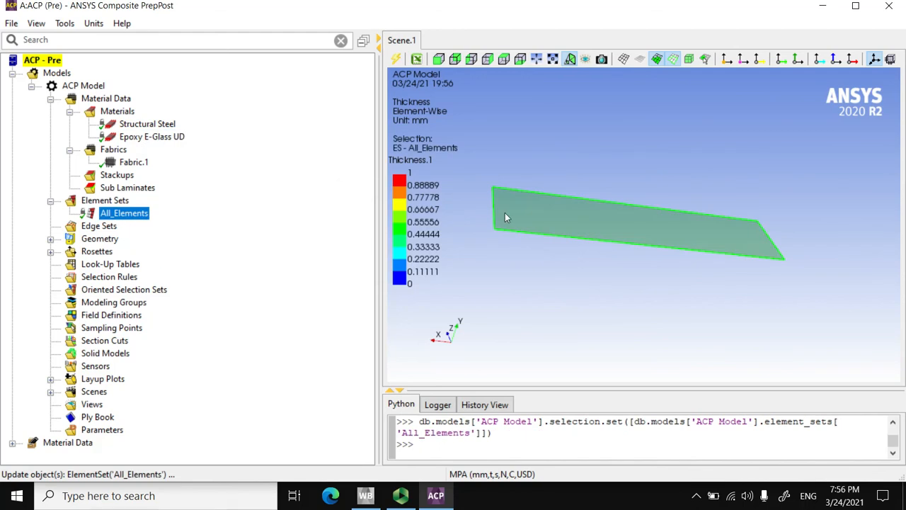
- Expand the rosettes, examine the Global Coordinate System's axes in the scene, and update that rosette
click(50, 251)
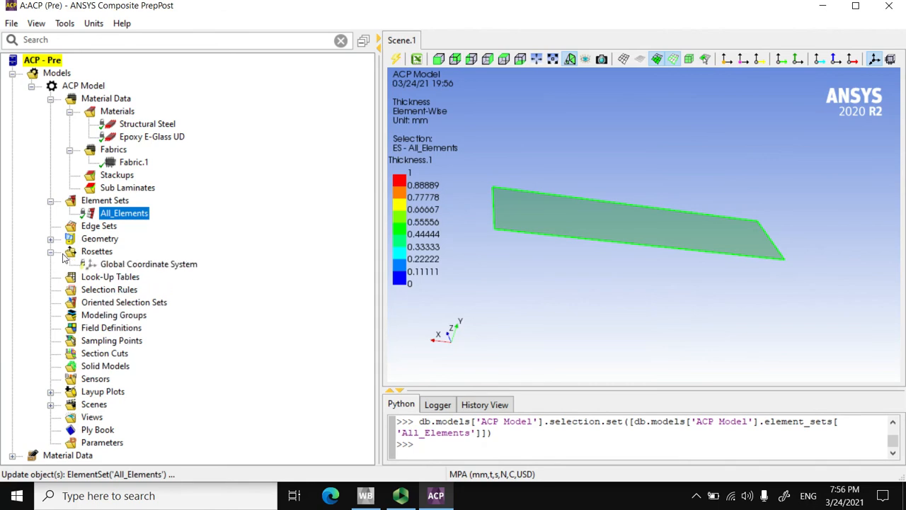
click(113, 264)
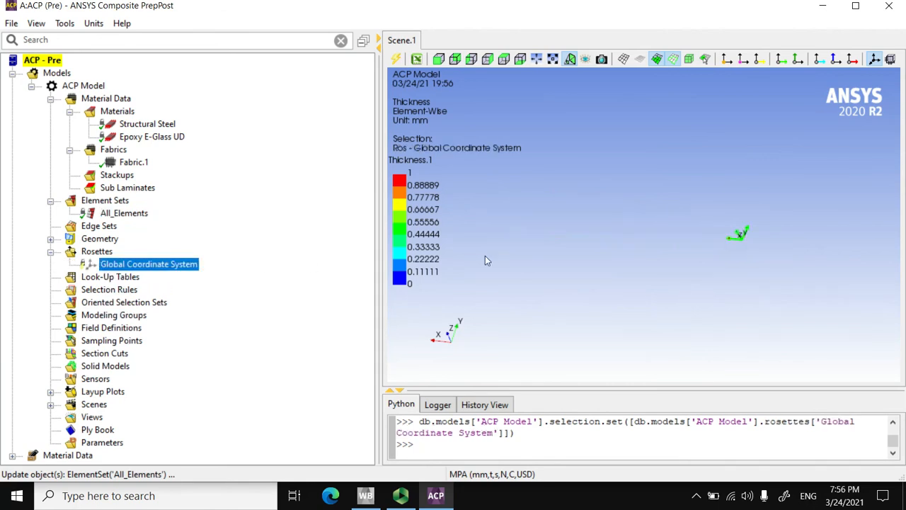
drag(803, 255, 774, 263)
scroll(793, 241, down, 1)
scroll(801, 237, up, 3)
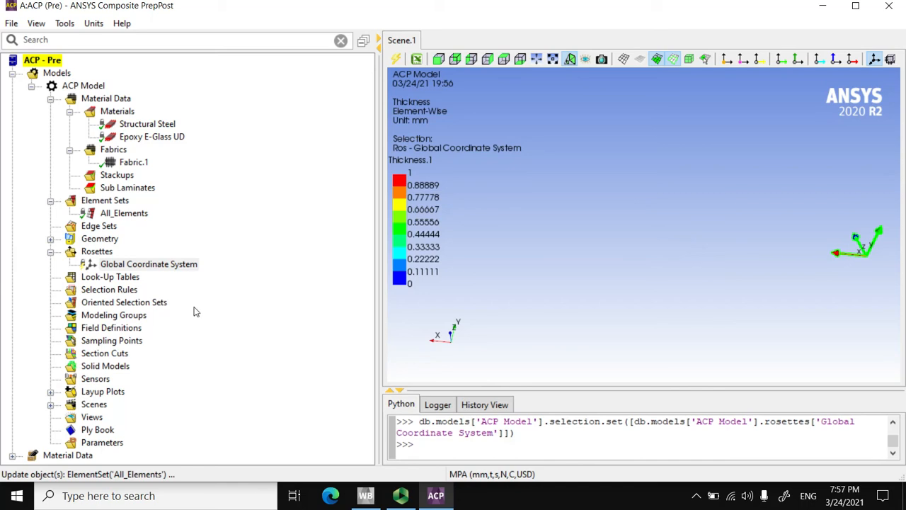
right_click(181, 267)
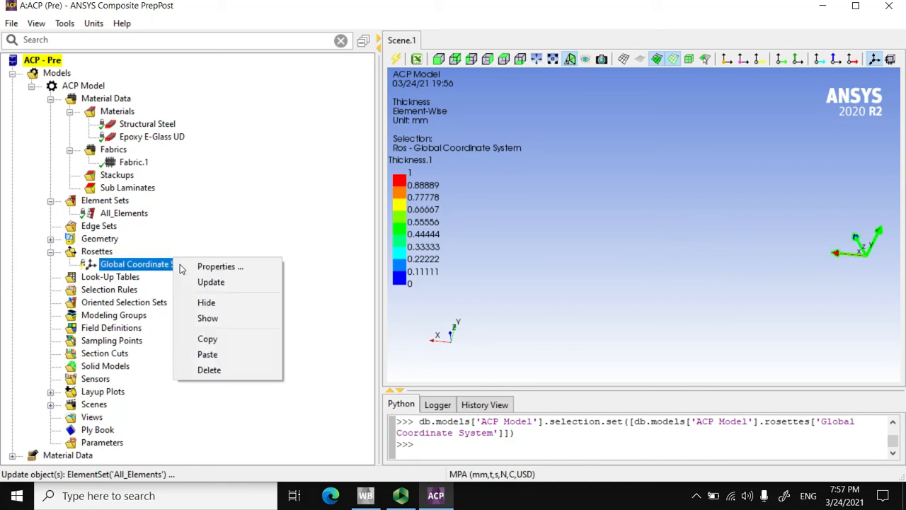
click(205, 282)
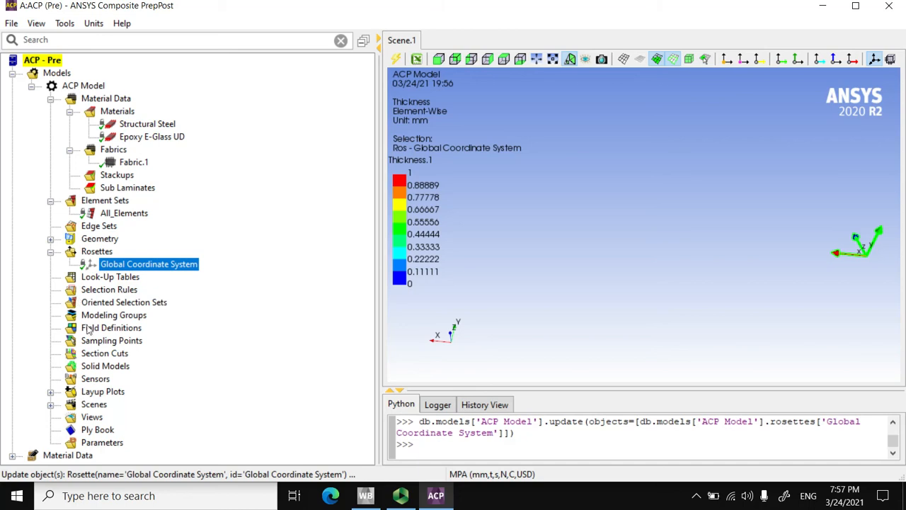
right_click(103, 248)
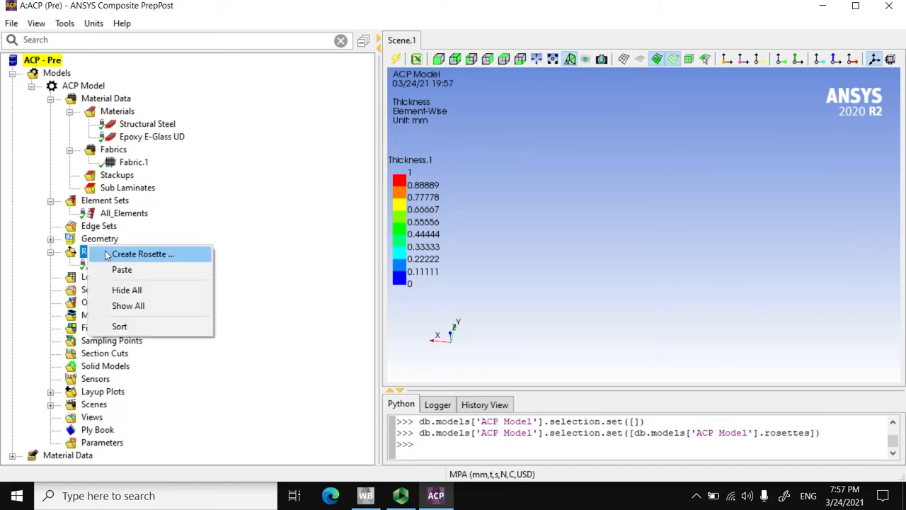
click(293, 296)
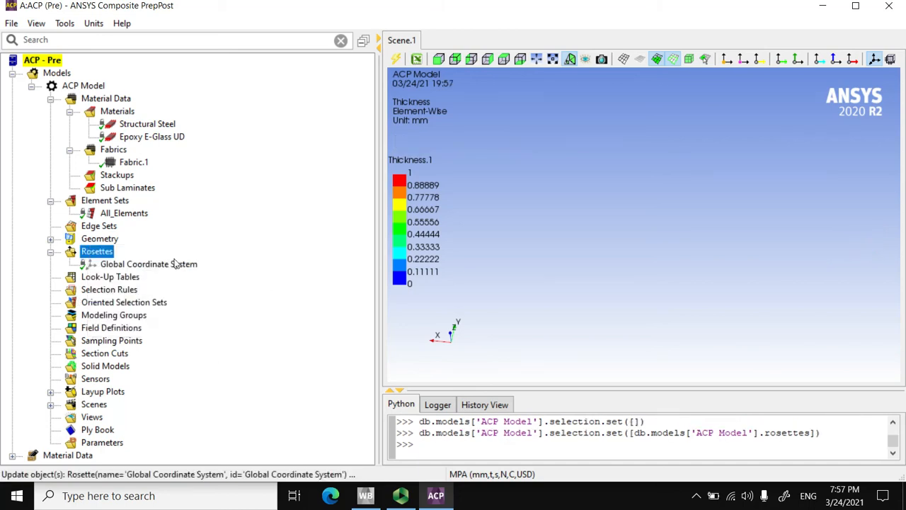
- Create an oriented selection set and assign All_Elements as its element set
click(137, 307)
right_click(124, 300)
click(149, 302)
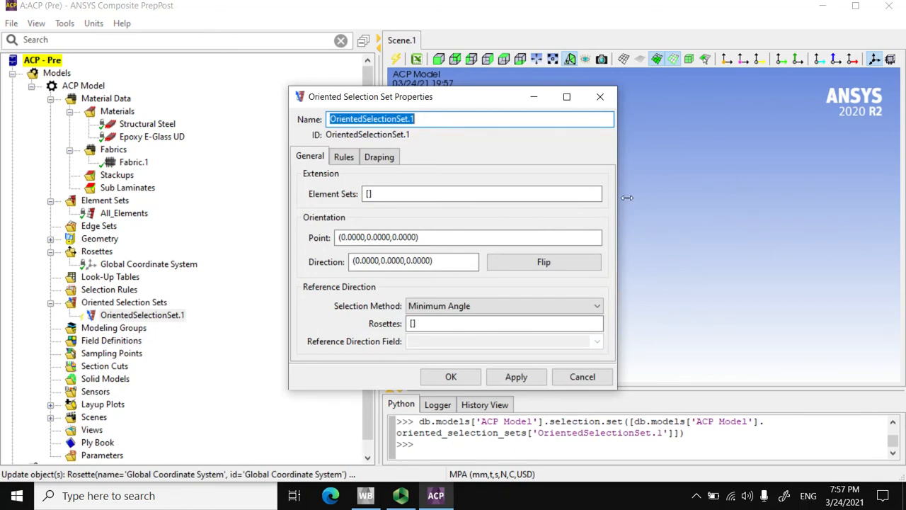
click(414, 195)
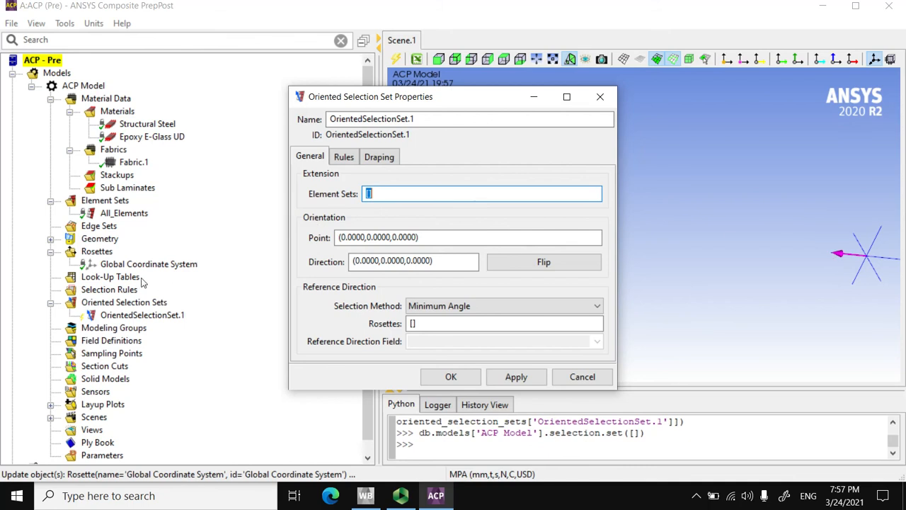
click(143, 218)
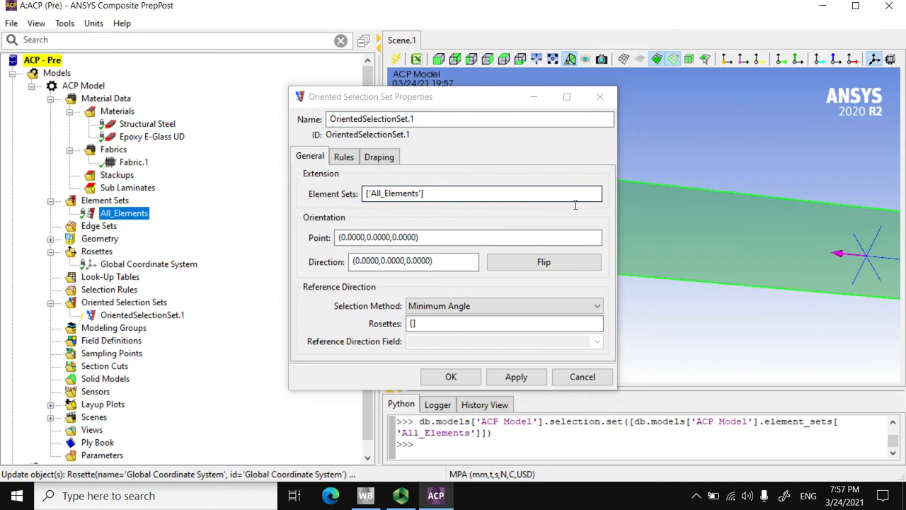
- Set the orientation direction to (1, 0, 0), assign the Global Coordinate System as the rosette, and accept the oriented selection set
click(361, 262)
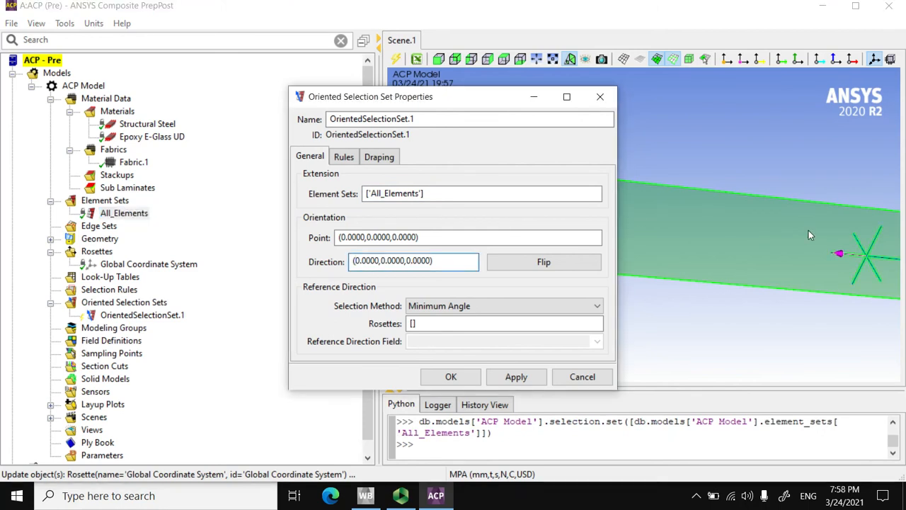
key(BackSpace)
text(1)
click(468, 325)
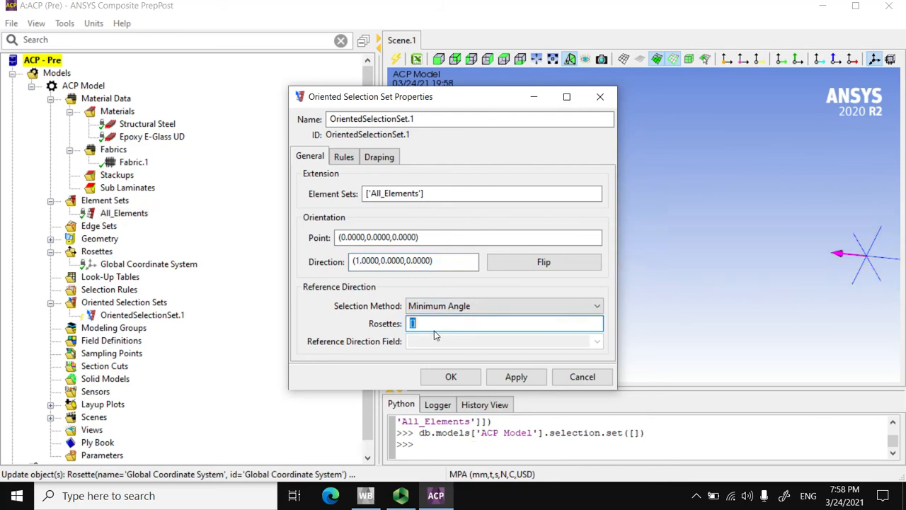
click(130, 267)
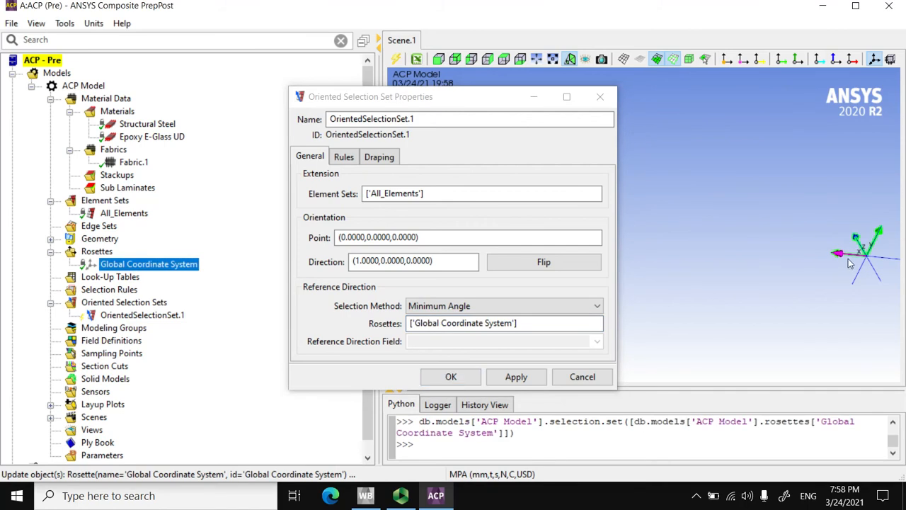
click(447, 379)
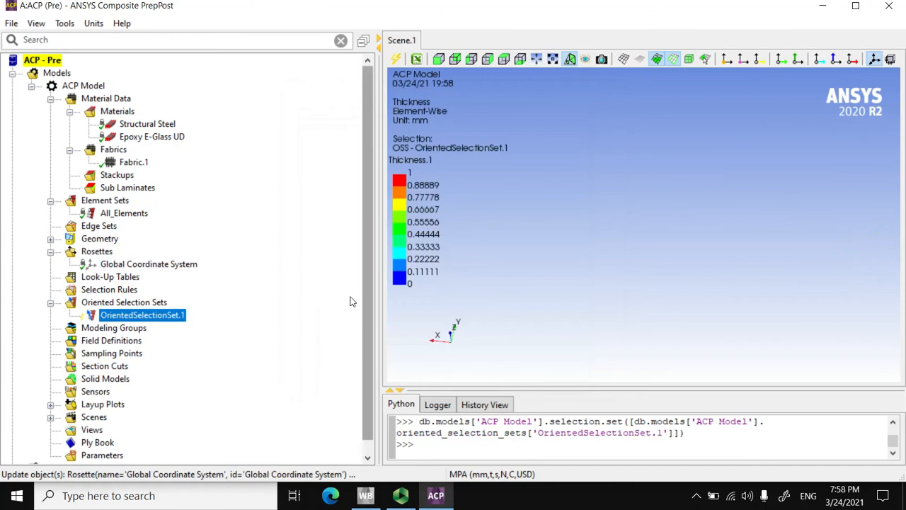
- Update the new oriented selection set and view its elements in the scene
right_click(139, 315)
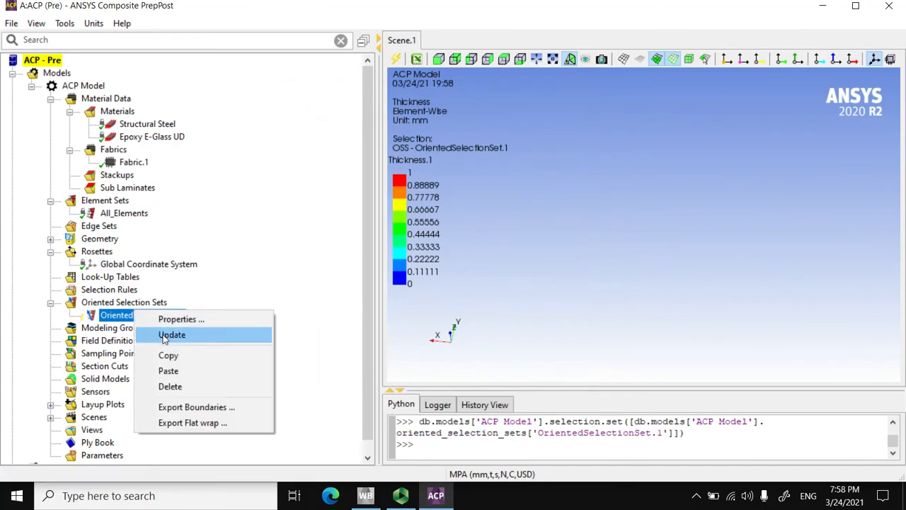
click(170, 335)
scroll(624, 272, up, 2)
scroll(624, 273, down, 4)
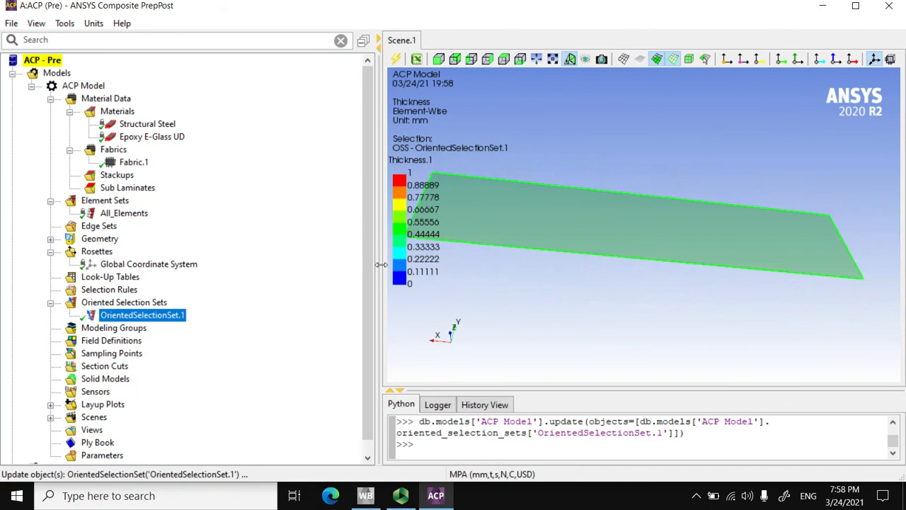
- Create a modeling group with its default name
scroll(370, 266, down, 1)
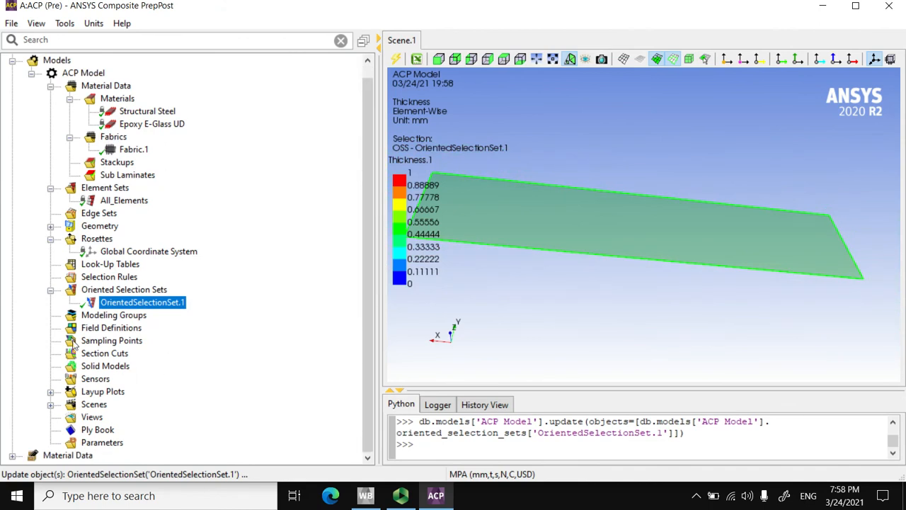
click(102, 316)
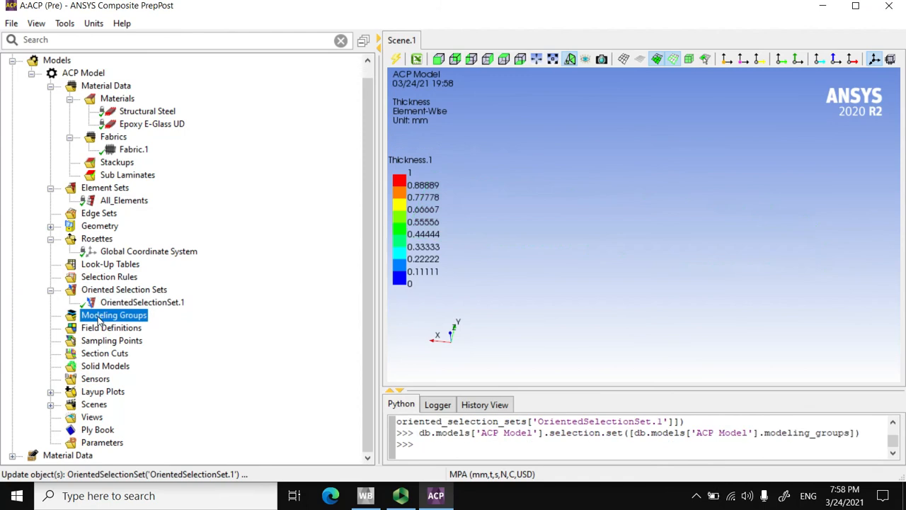
right_click(148, 321)
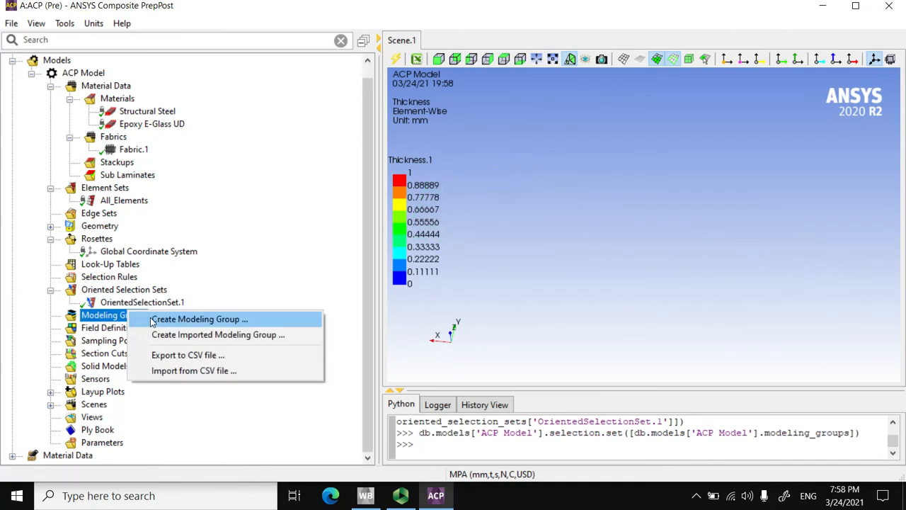
click(152, 322)
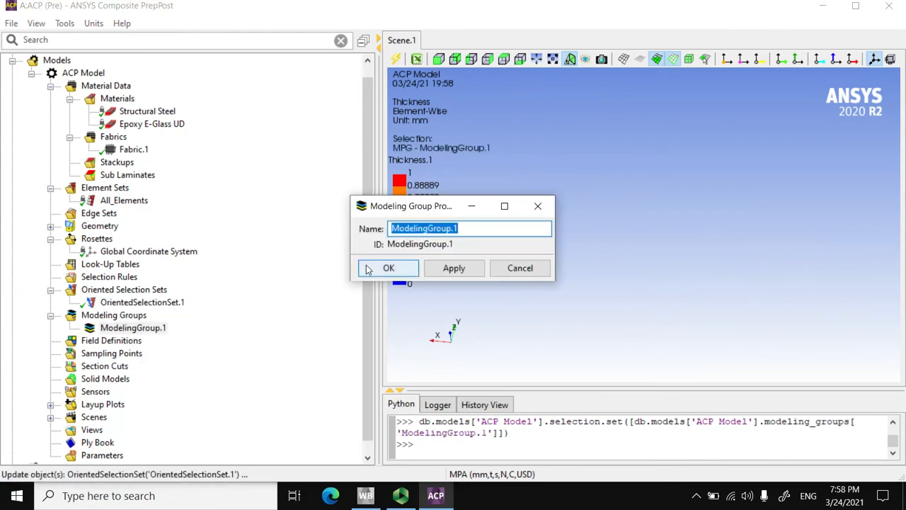
click(389, 268)
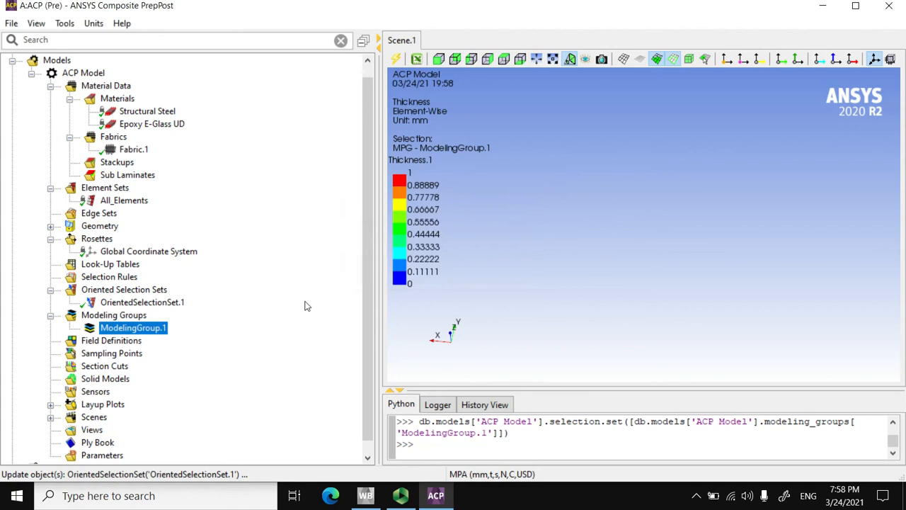
- Create a ply in the modeling group and assign OrientedSelectionSet.1 to it
right_click(157, 334)
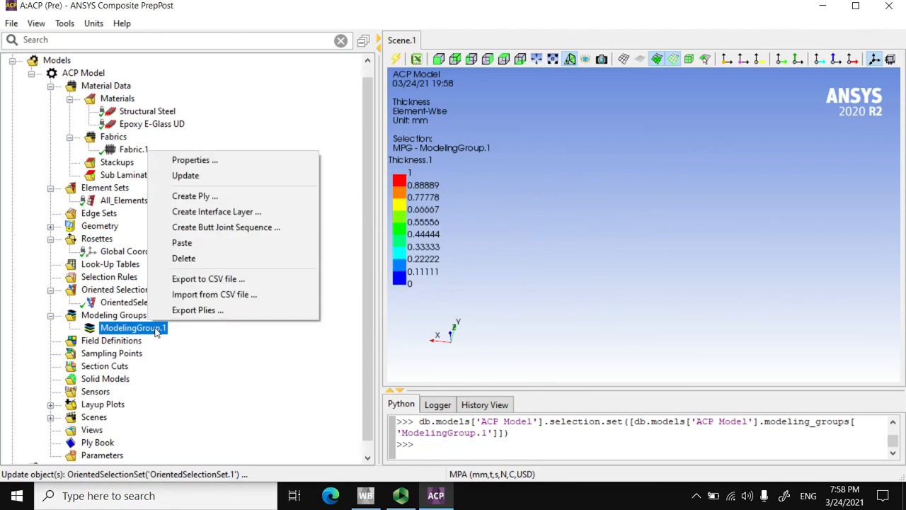
click(190, 196)
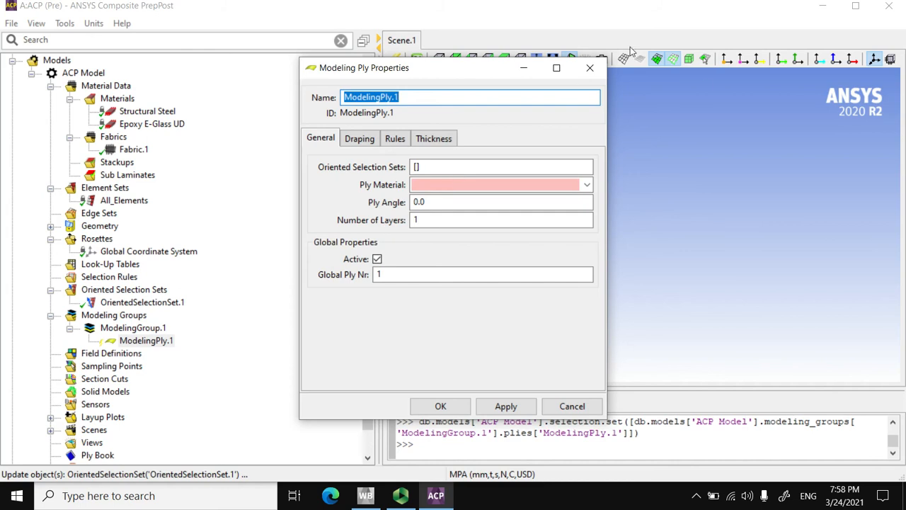
click(468, 166)
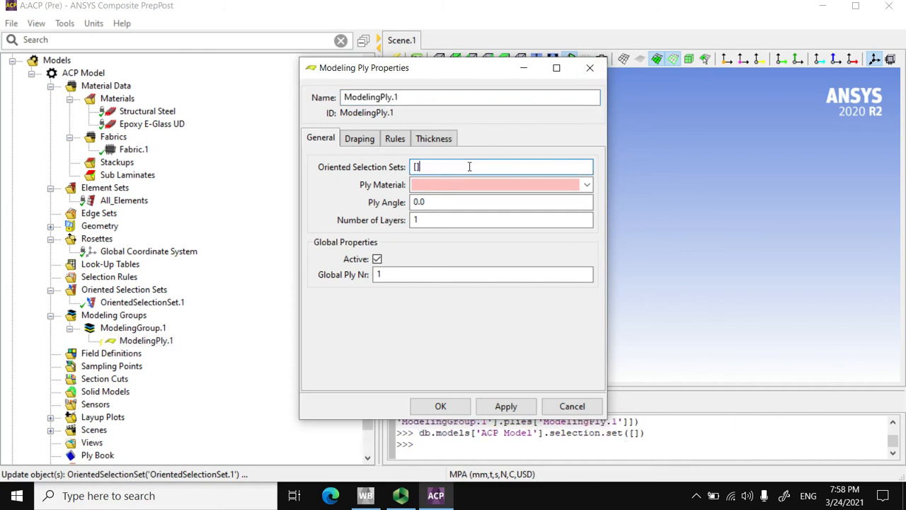
click(168, 302)
- Set the ply's material to Fabric.1 and its angle to 60, then apply and accept the ply definition
click(492, 188)
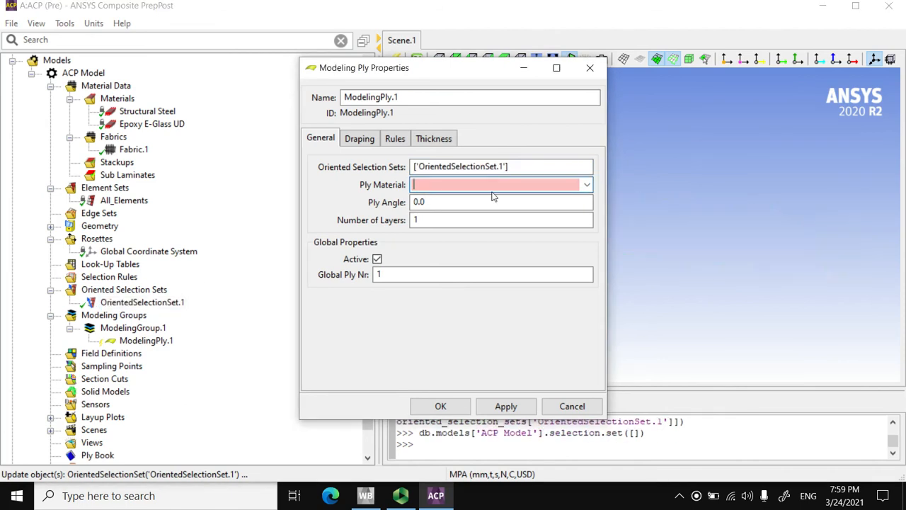
click(578, 186)
click(451, 206)
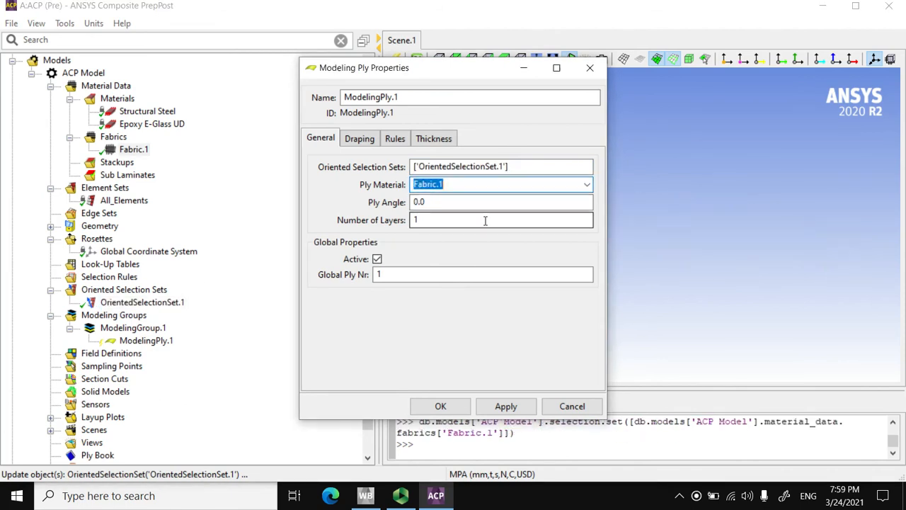
drag(461, 205, 419, 205)
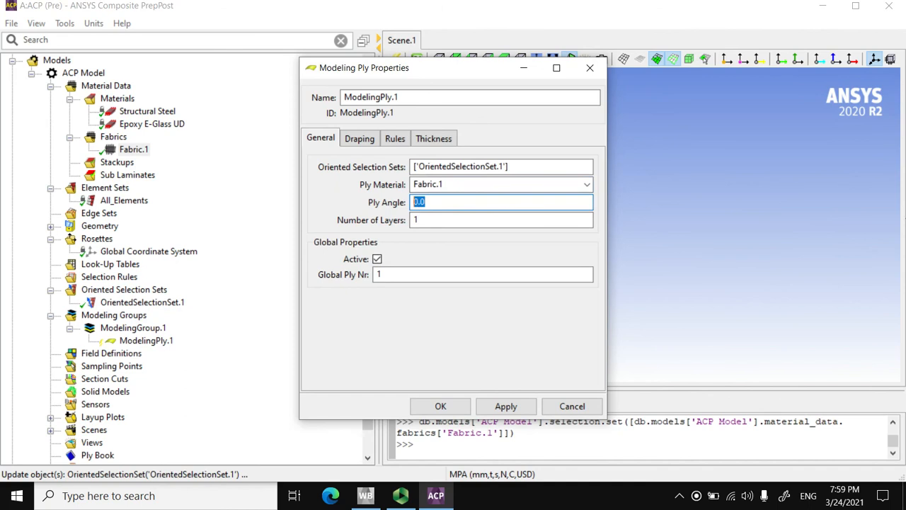
text(60)
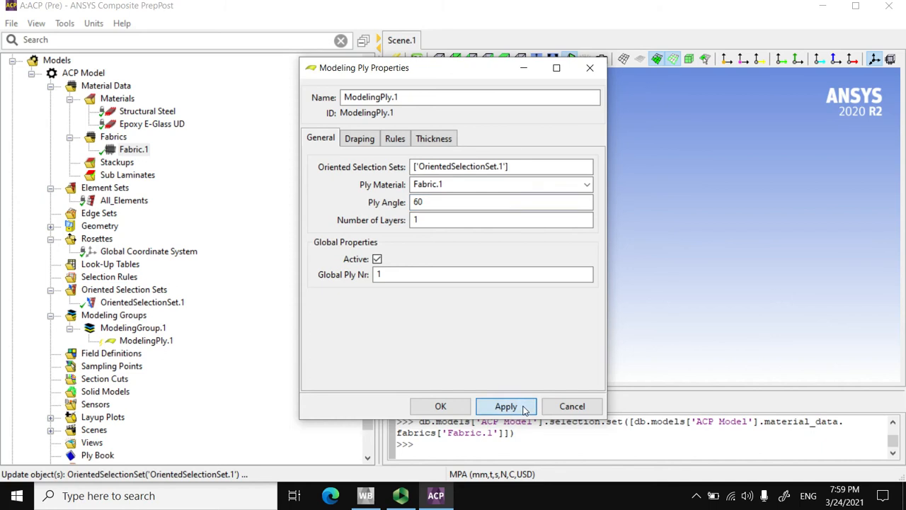
click(522, 407)
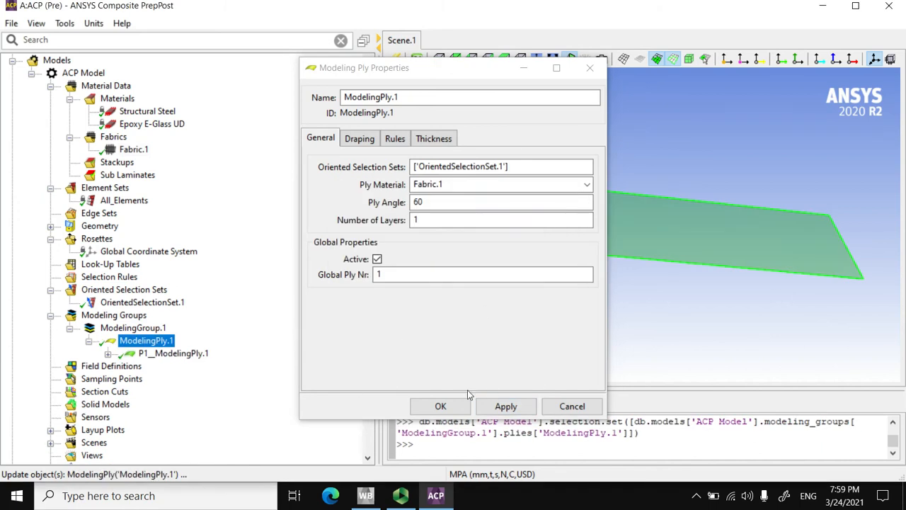
click(446, 406)
- Create a second ply in ModelingGroup.1 using OrientedSelectionSet.1 and Fabric.1, keeping the ply angle at 0.0
right_click(137, 331)
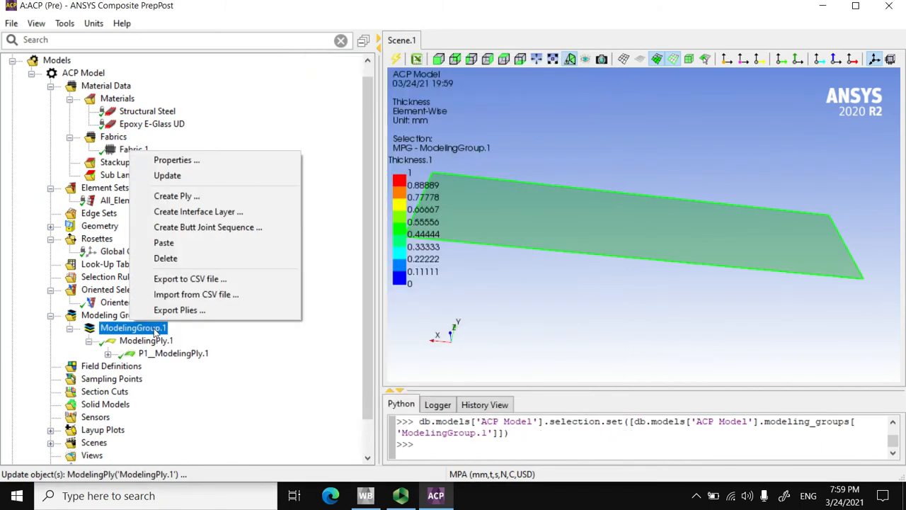
click(164, 197)
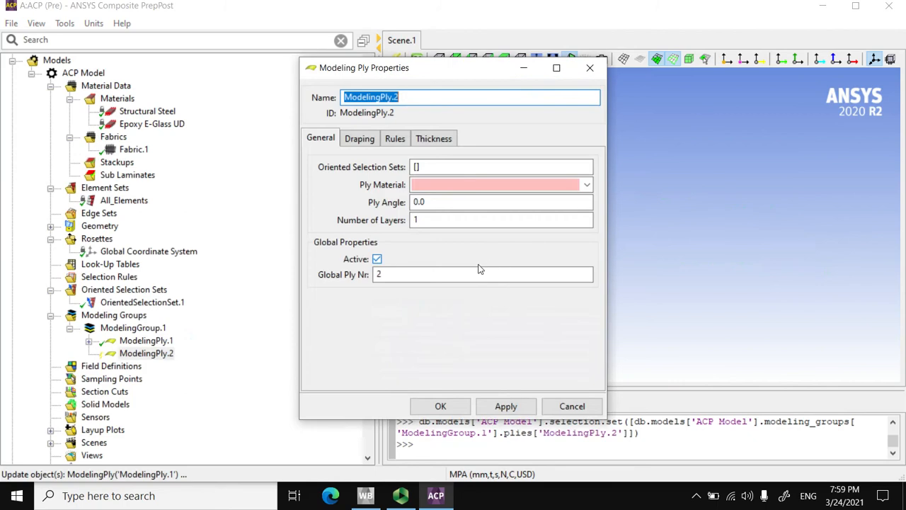
click(440, 171)
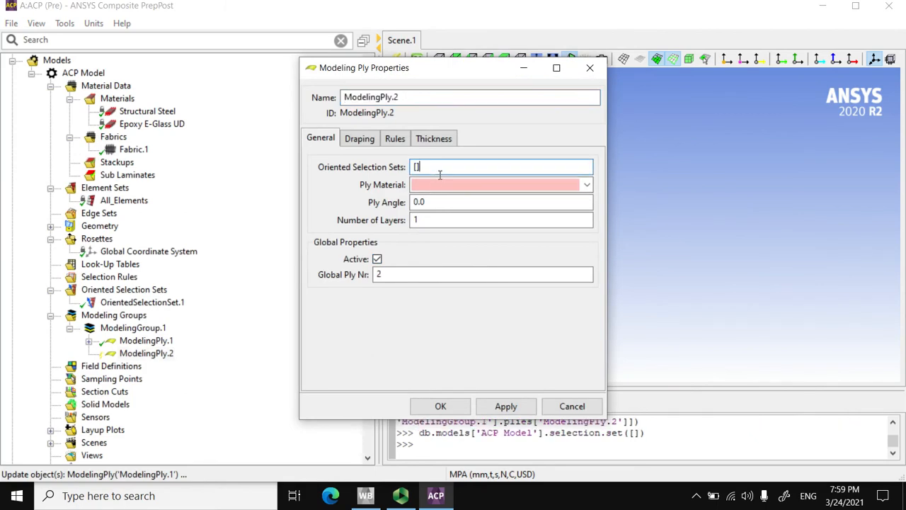
click(140, 304)
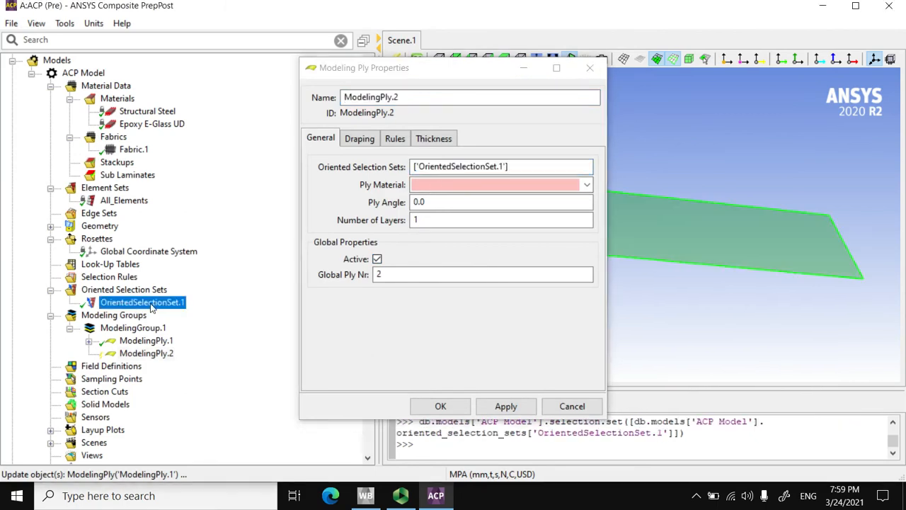
click(587, 184)
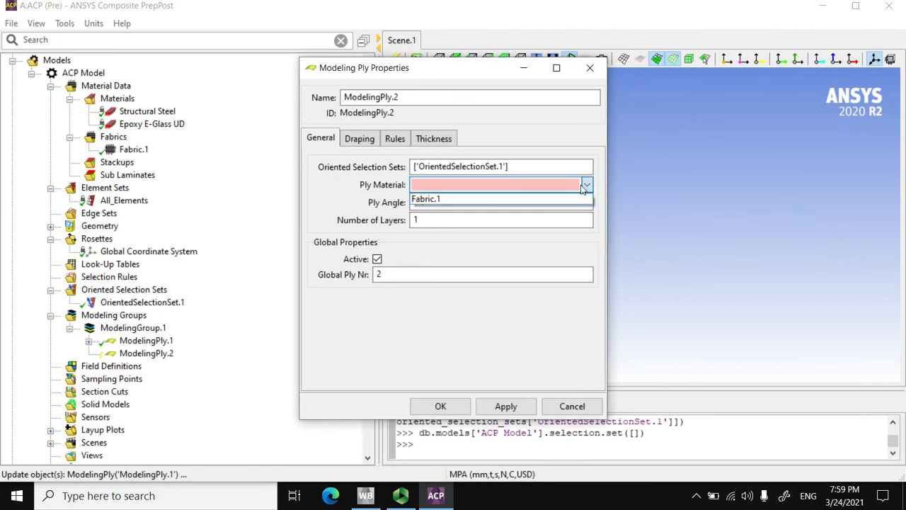
click(474, 201)
double_click(418, 202)
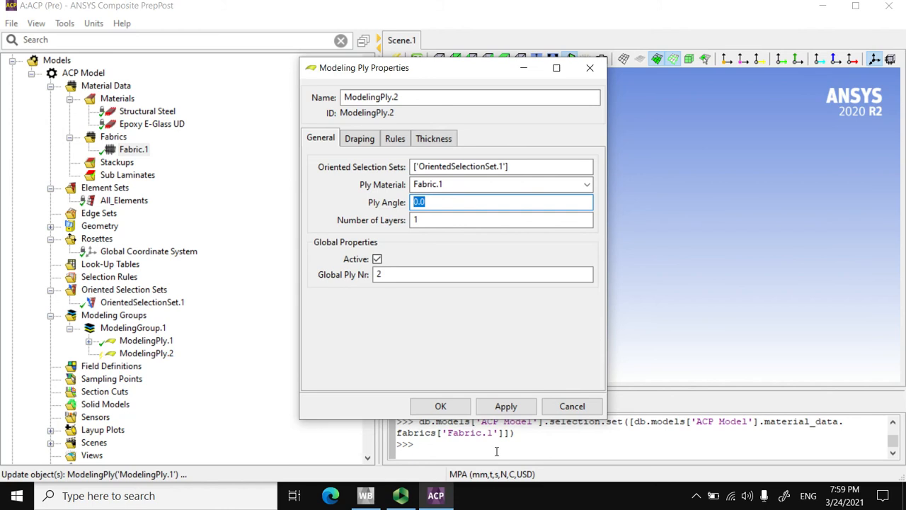
click(456, 411)
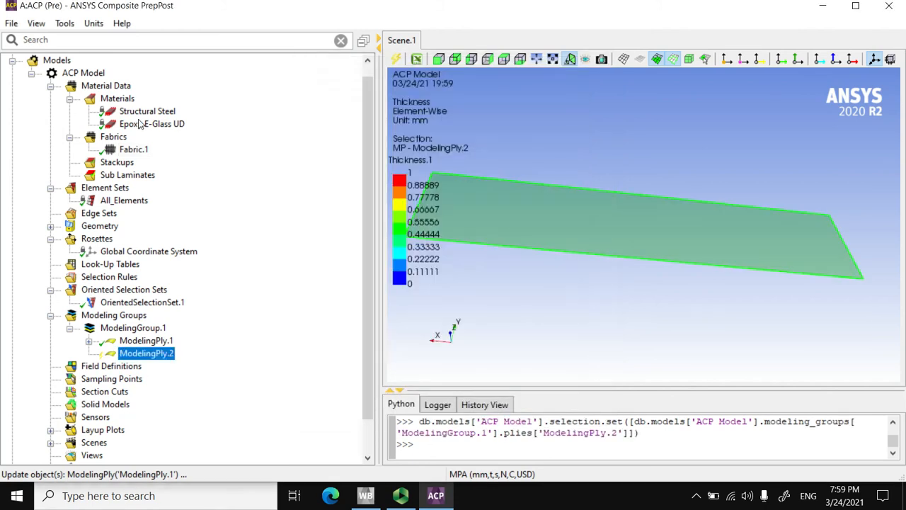
- Create a third ply in ModelingGroup.1 using OrientedSelectionSet.1 and Fabric.1, with the ply angle set to -60
right_click(141, 327)
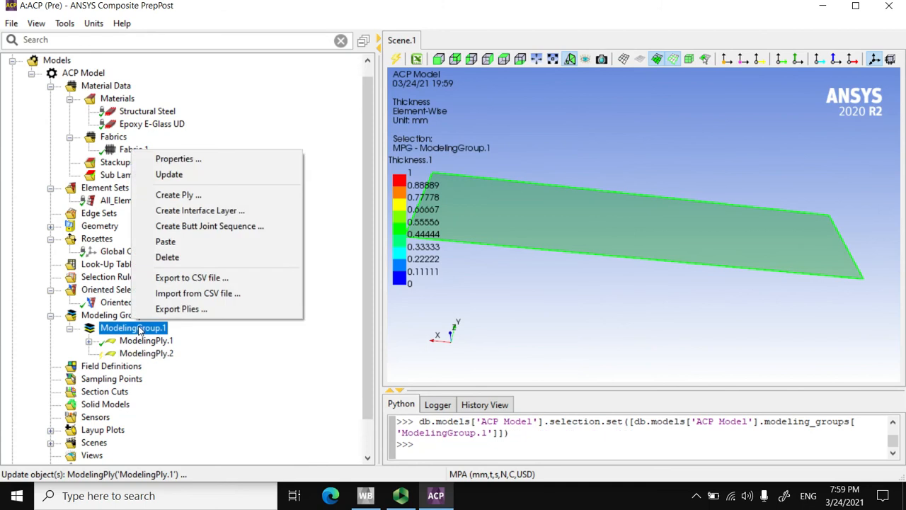
click(172, 195)
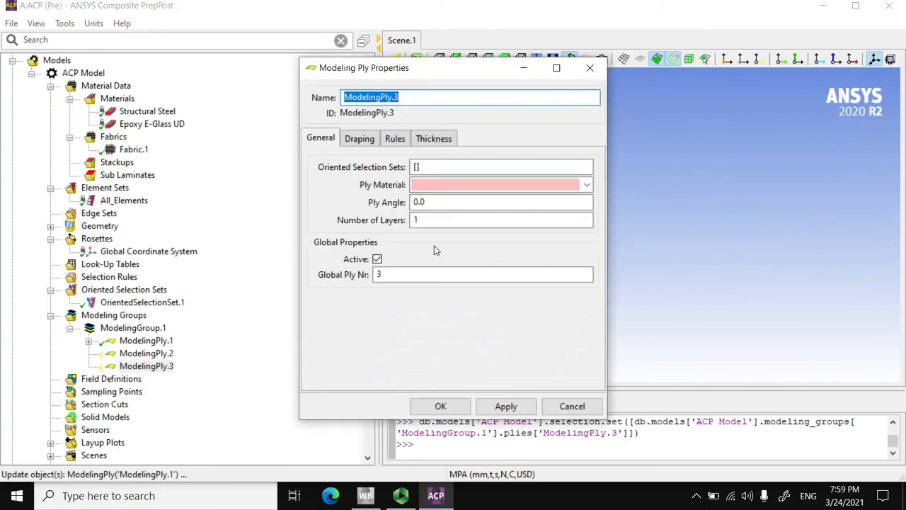
click(417, 167)
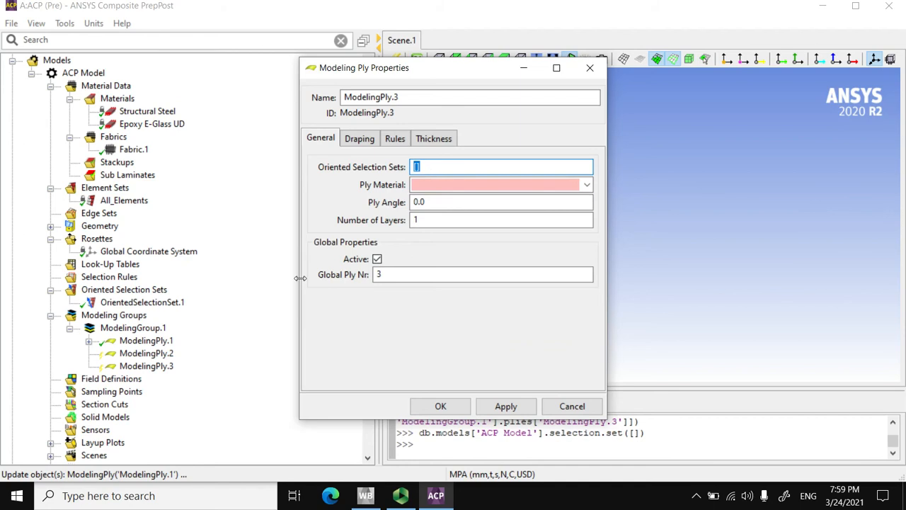
click(170, 304)
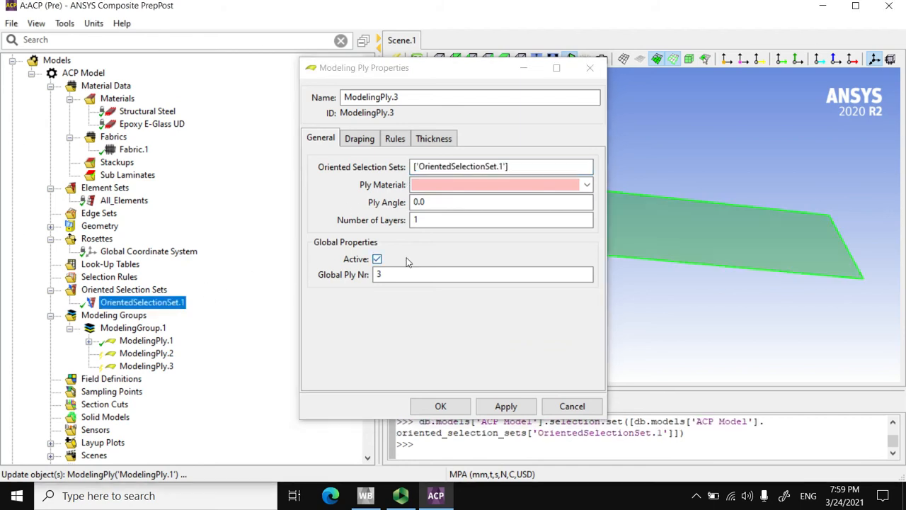
click(585, 185)
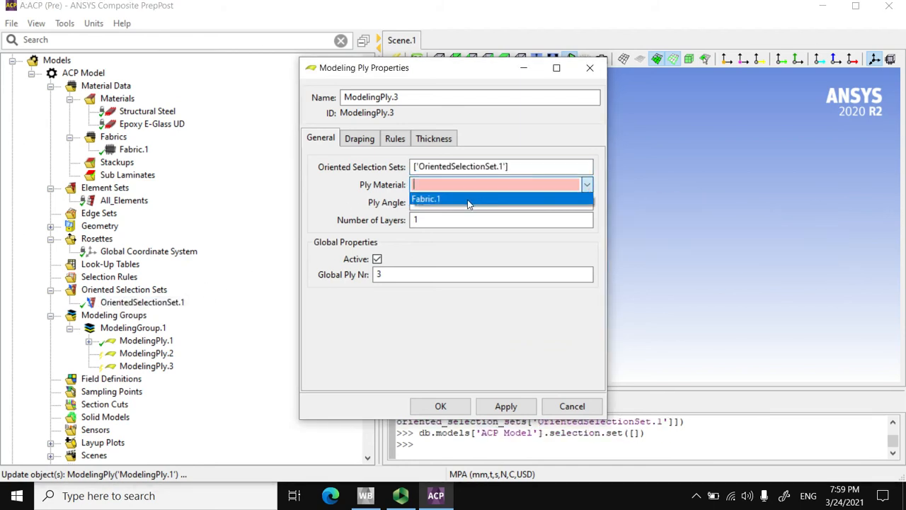
click(478, 199)
double_click(425, 211)
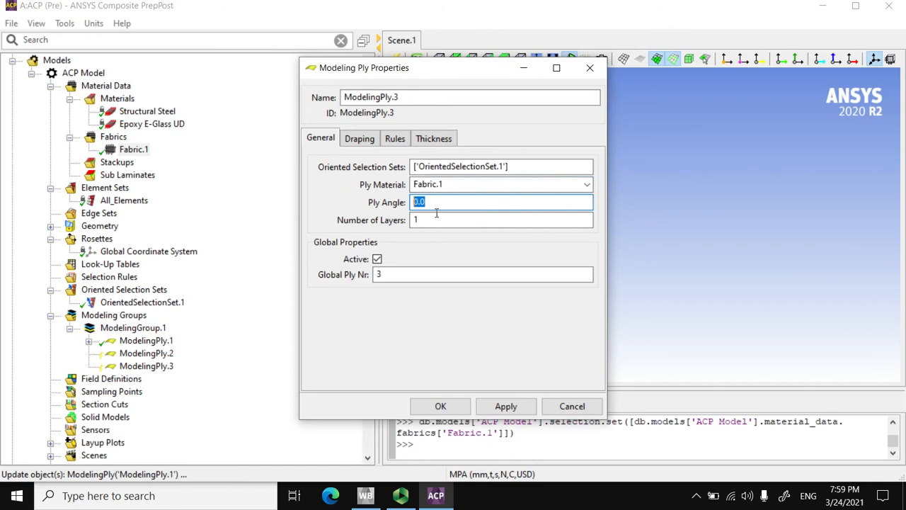
text(60)
click(433, 405)
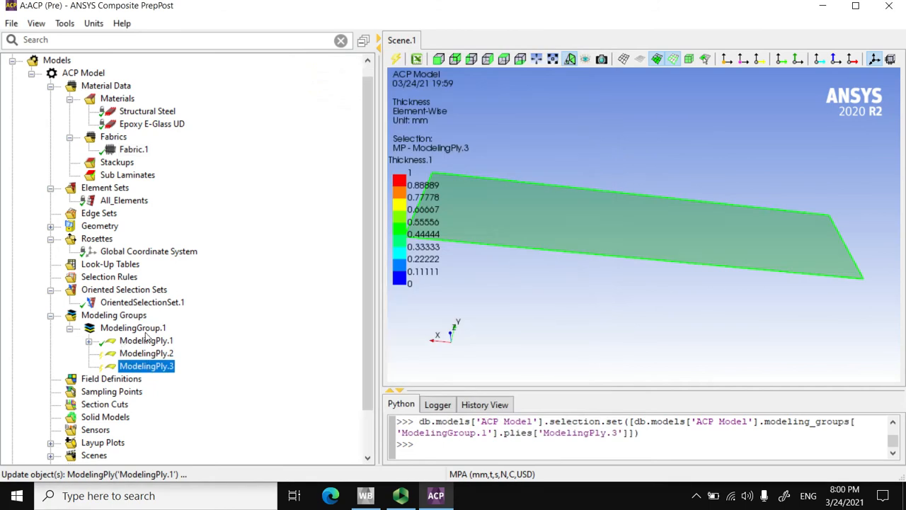
- Update the entire ACP model so the newly added plies are generated
right_click(142, 331)
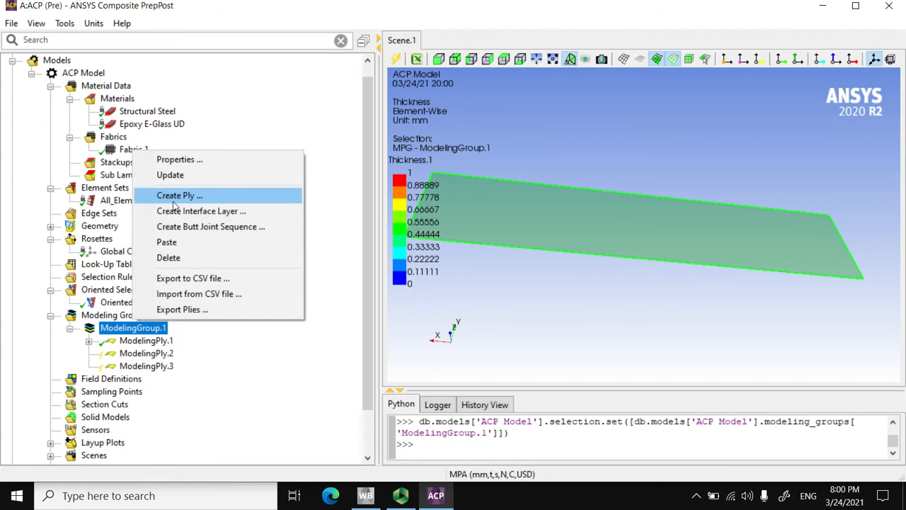
click(169, 175)
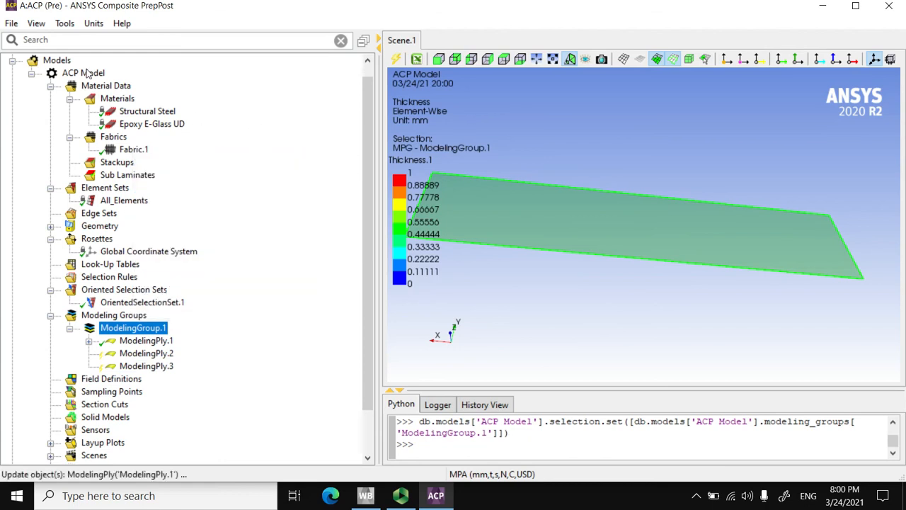
right_click(86, 72)
click(112, 88)
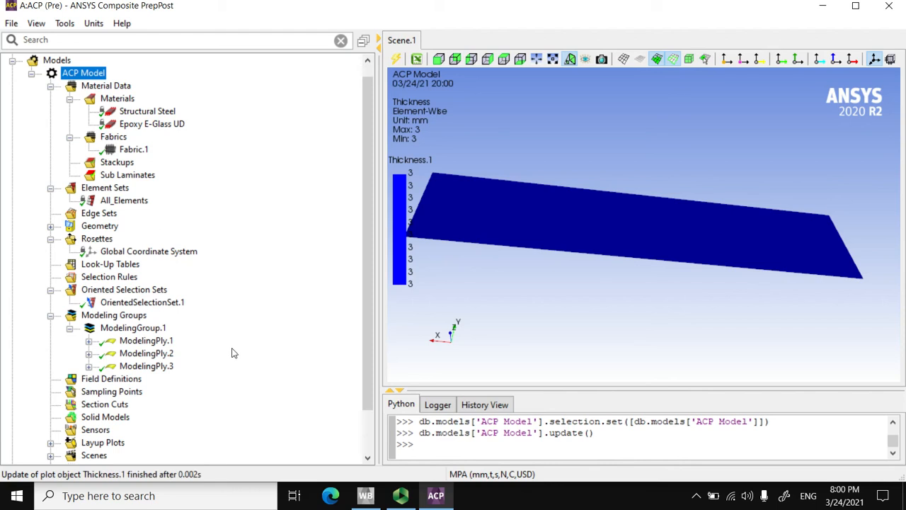
- Expand ModelingPly.1 down to its analysis ply and display the modeling ply's fiber directions in the scene
click(89, 341)
click(107, 354)
click(177, 366)
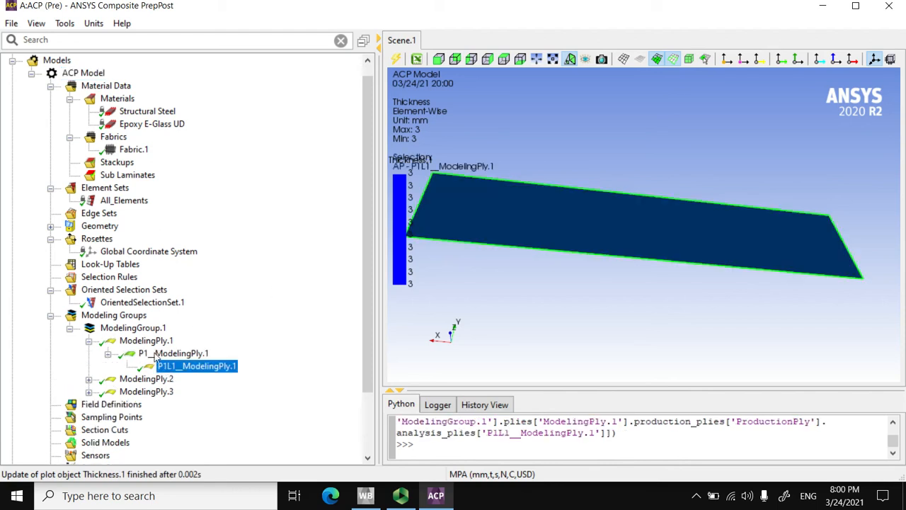
click(146, 341)
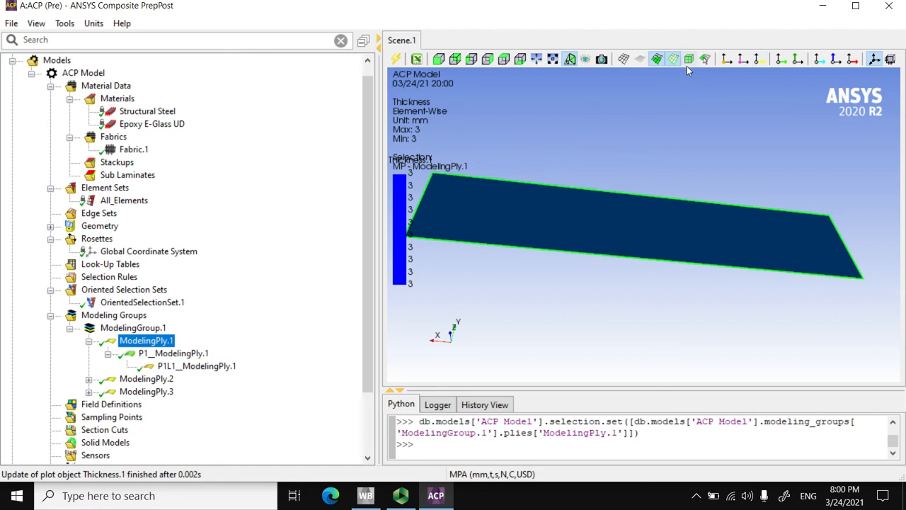
click(780, 60)
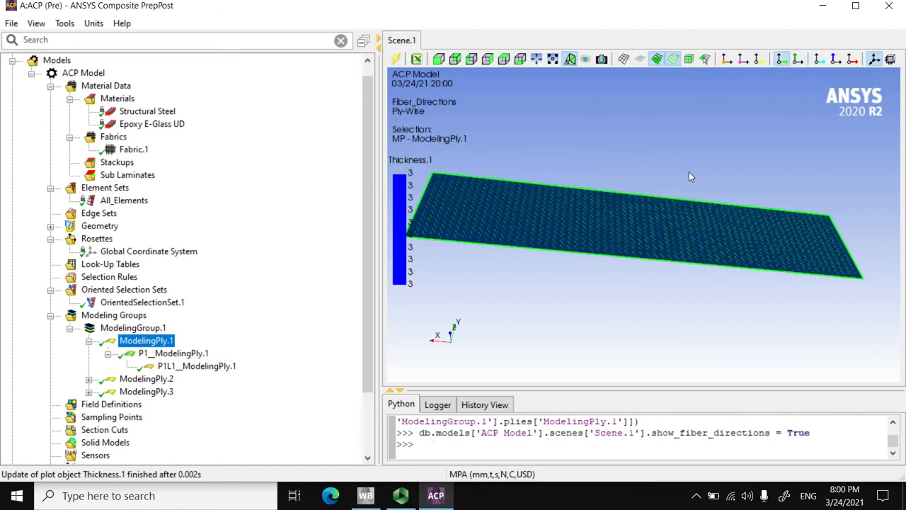
scroll(690, 175, up, 5)
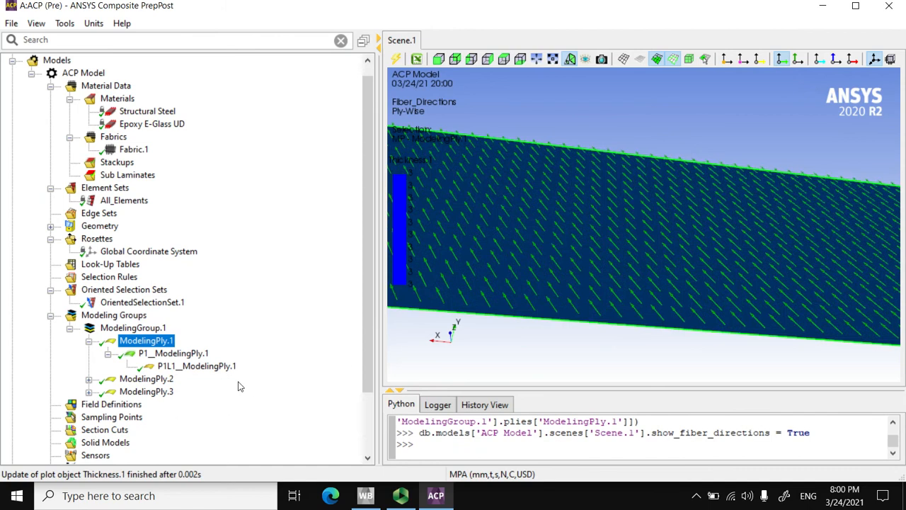
- Inspect the fiber directions of ModelingPly.2 and ModelingPly.3 and compare them with the first ply
click(89, 380)
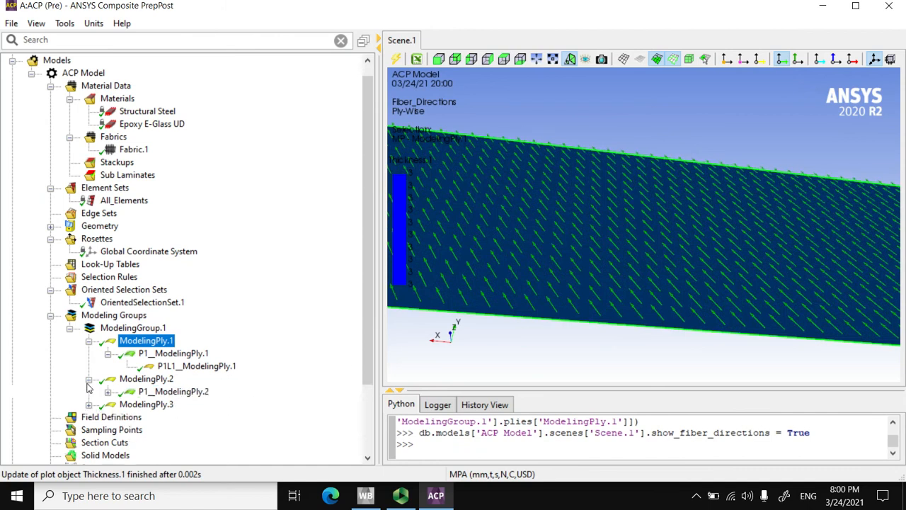
click(127, 381)
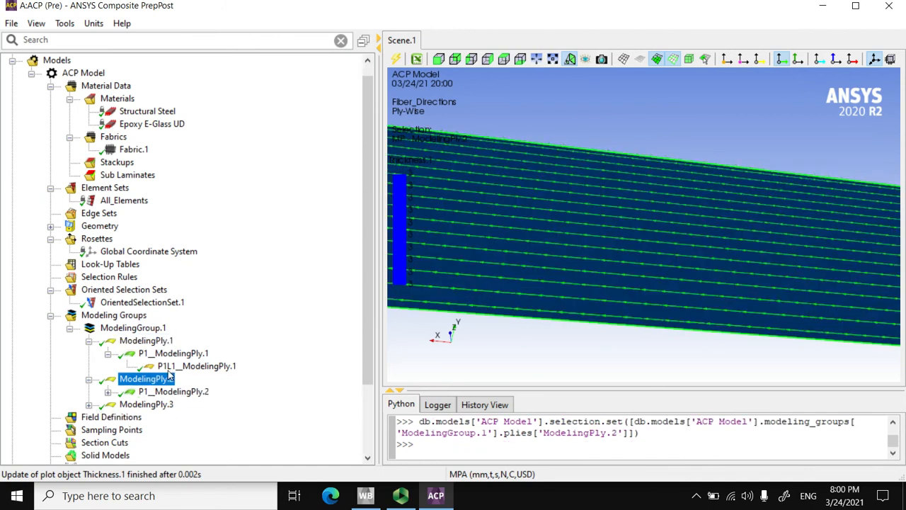
click(89, 404)
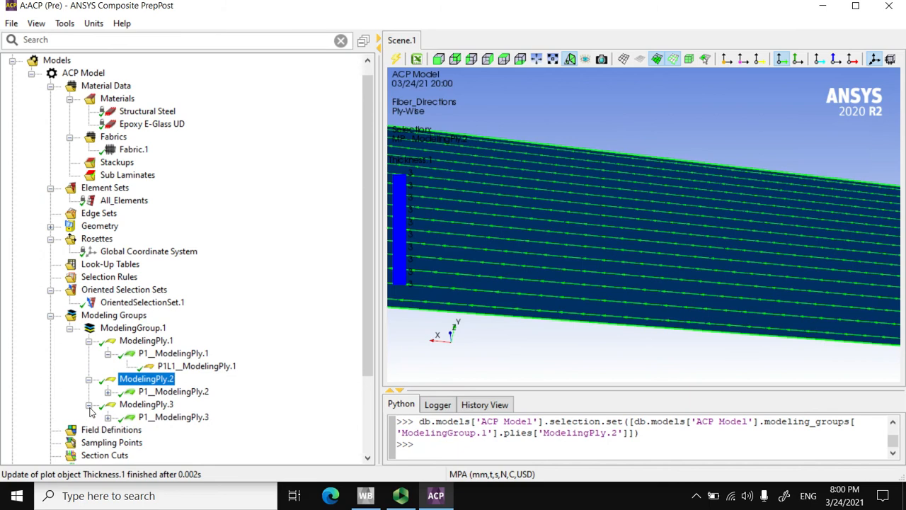
click(144, 407)
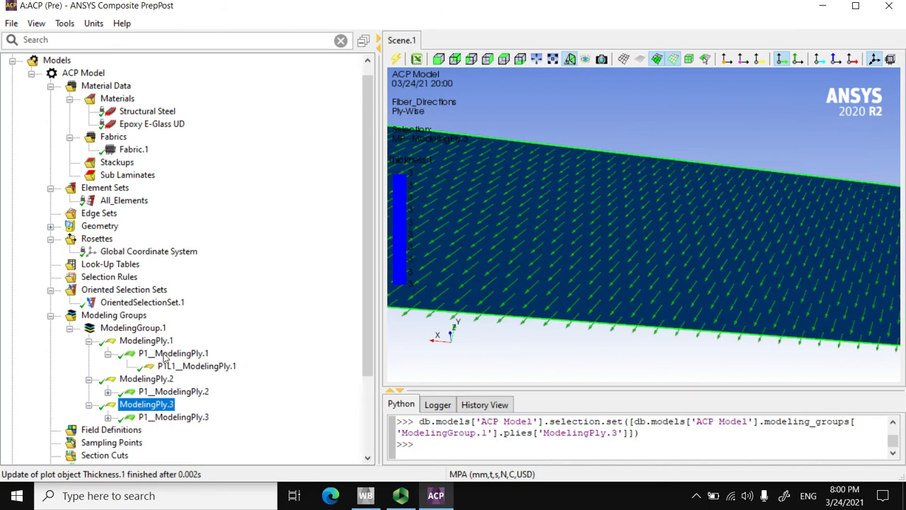
click(152, 354)
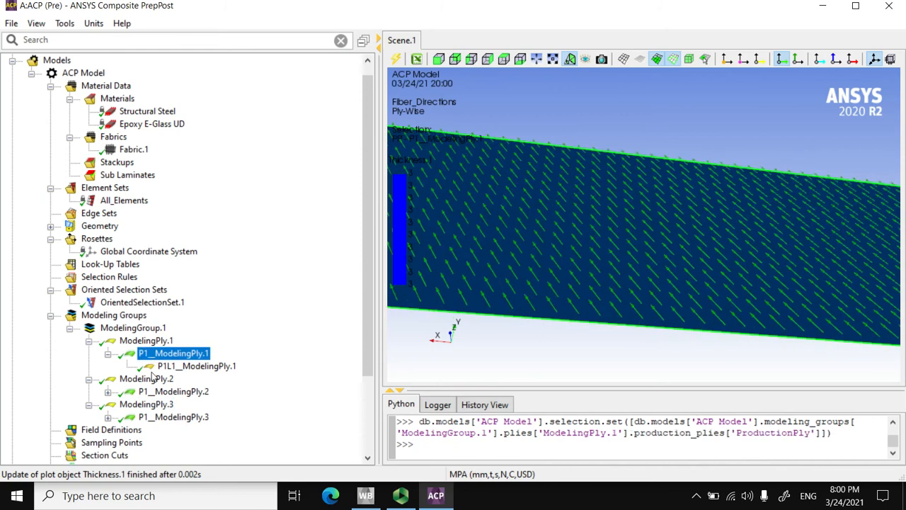
click(148, 404)
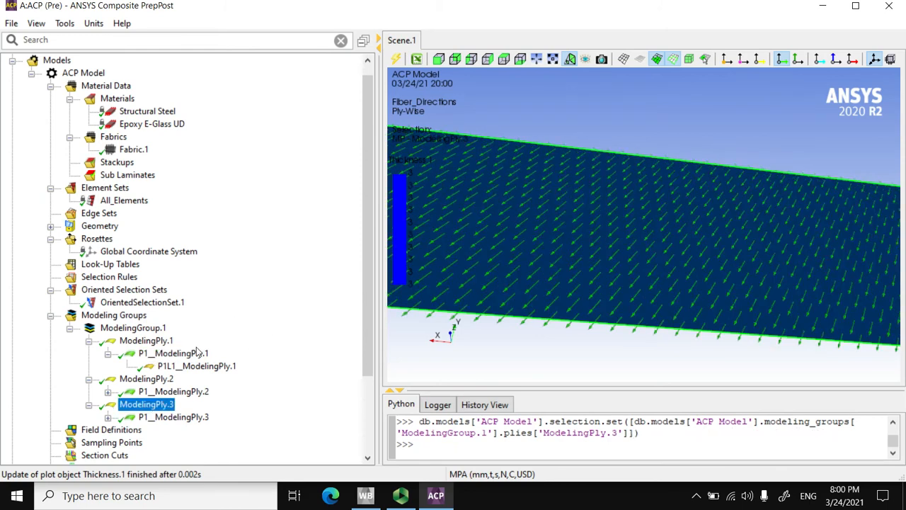
- Collapse the modeling group and create a solid model from the All_Elements element set with the default Analysis Ply Wise extrusion
scroll(267, 314, down, 3)
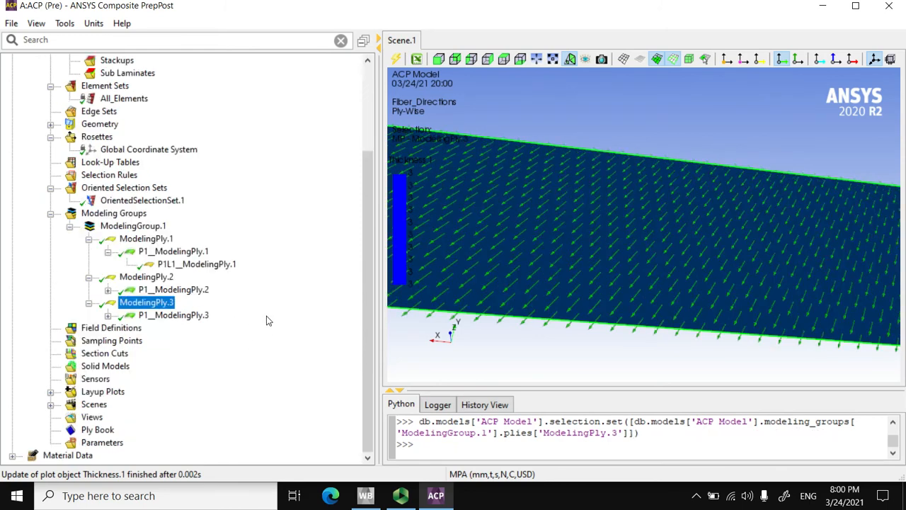
click(68, 228)
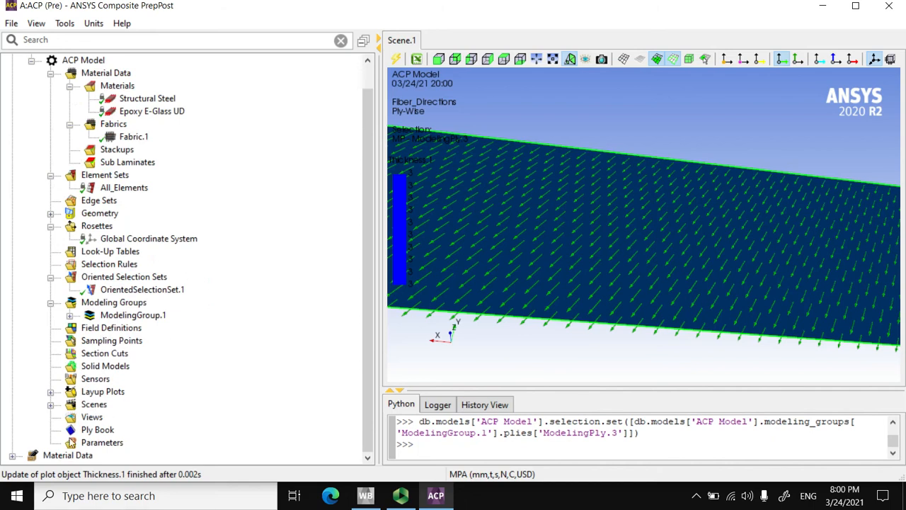
click(99, 366)
right_click(93, 364)
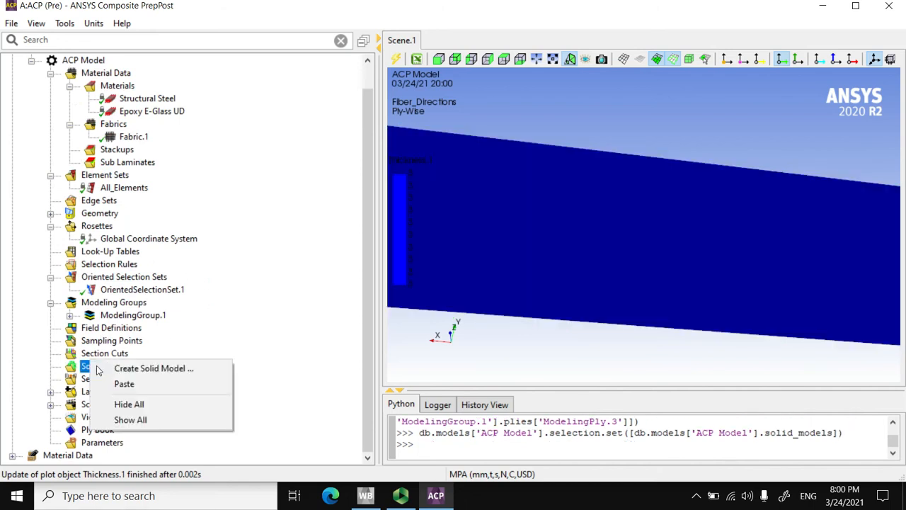
click(134, 373)
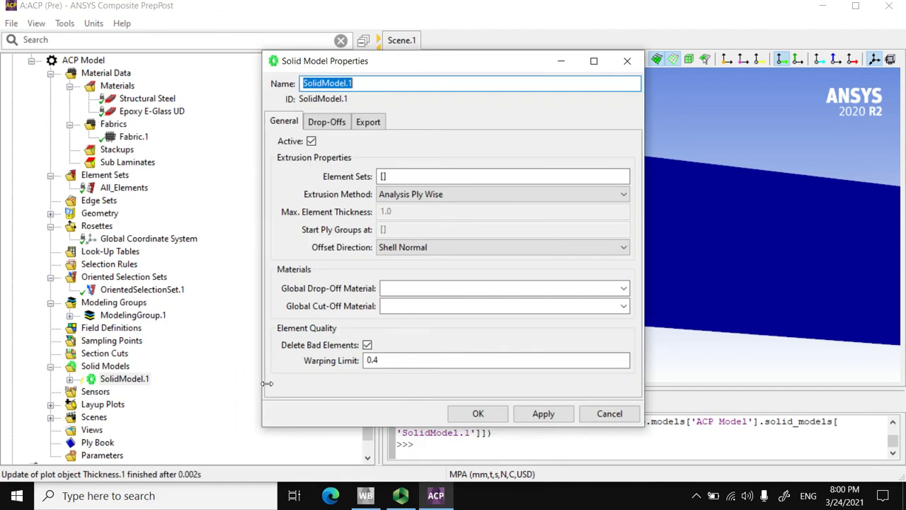
click(379, 180)
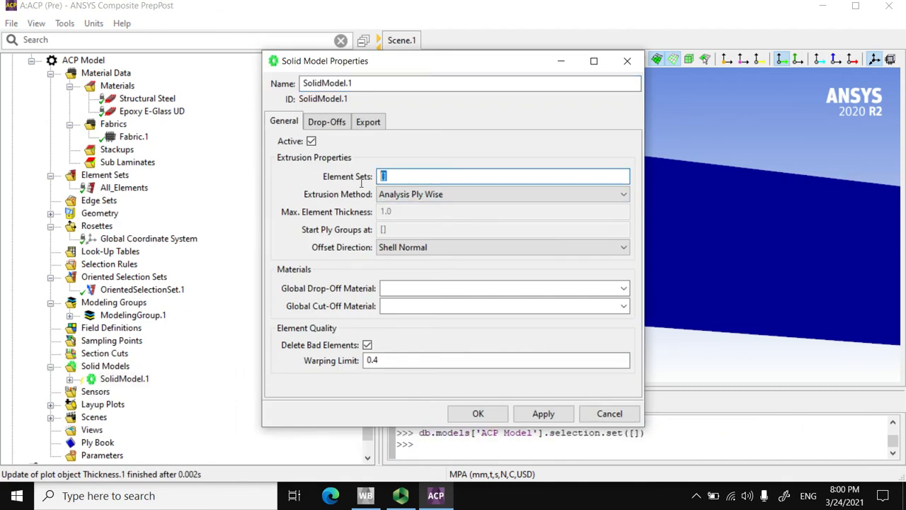
click(120, 188)
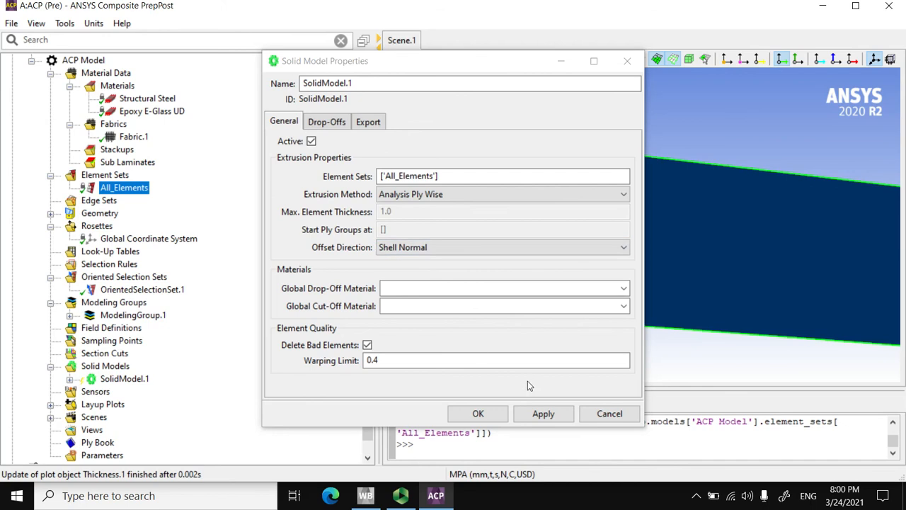
click(502, 417)
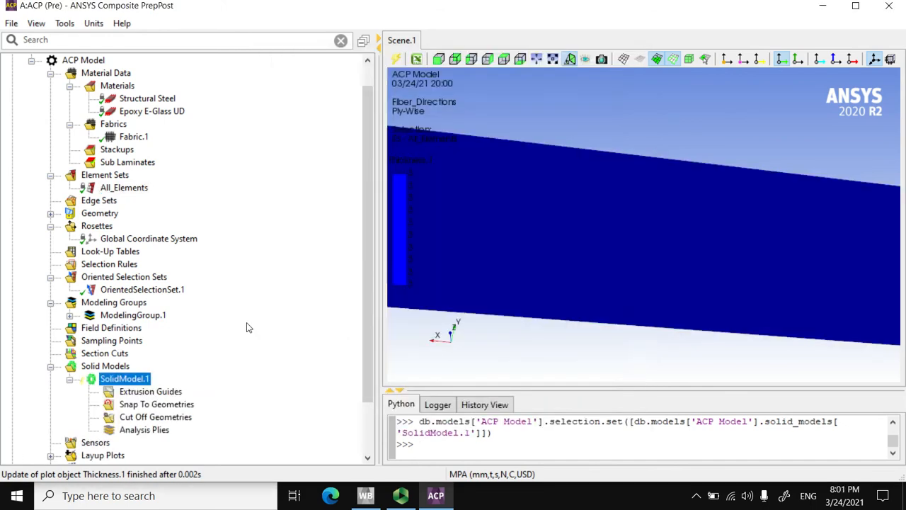
- Update SolidModel.1 to generate its solid elements and inspect the result with the surface and mesh display toggled
right_click(141, 379)
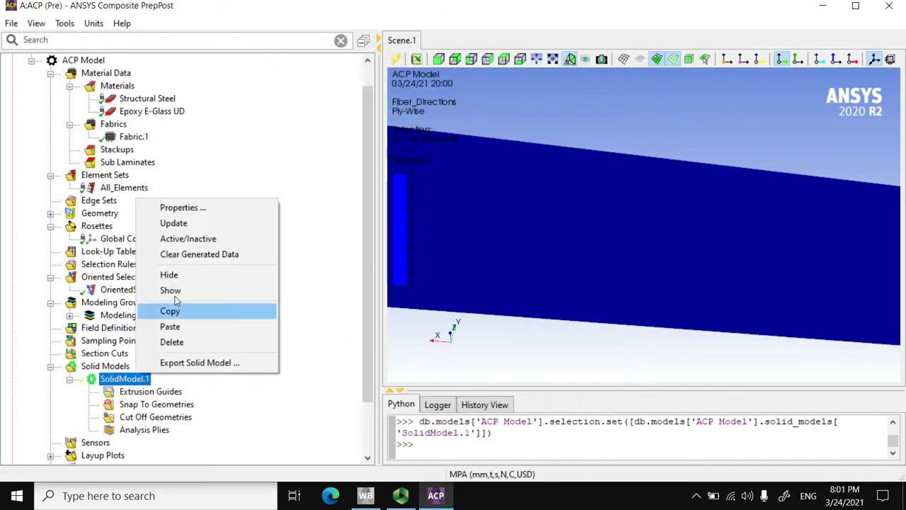
click(175, 223)
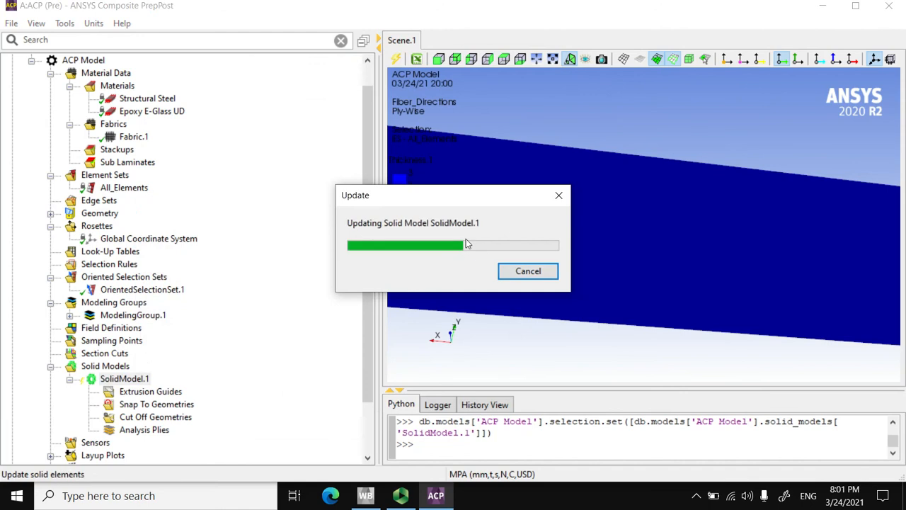
click(641, 59)
click(642, 61)
click(642, 61)
mouse_move(640, 157)
mouse_down()
mouse_move(646, 109)
mouse_move(585, 153)
mouse_up()
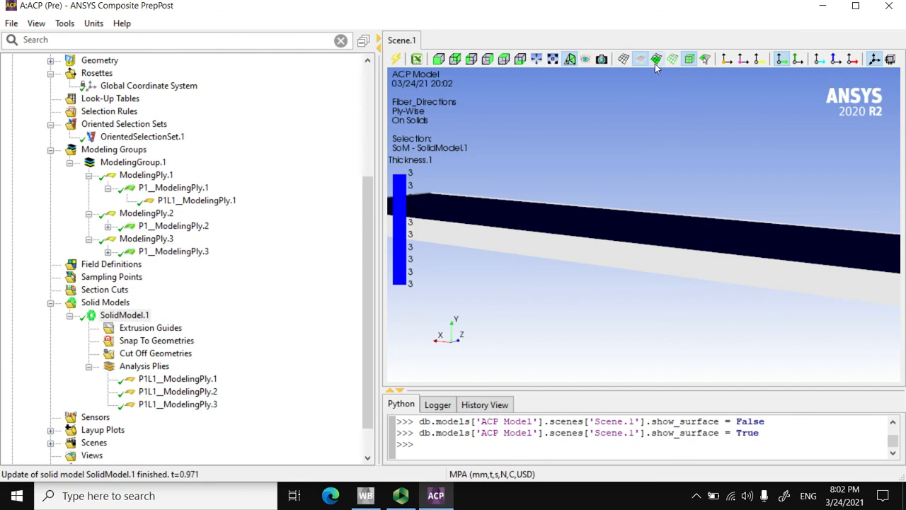
click(654, 64)
click(655, 63)
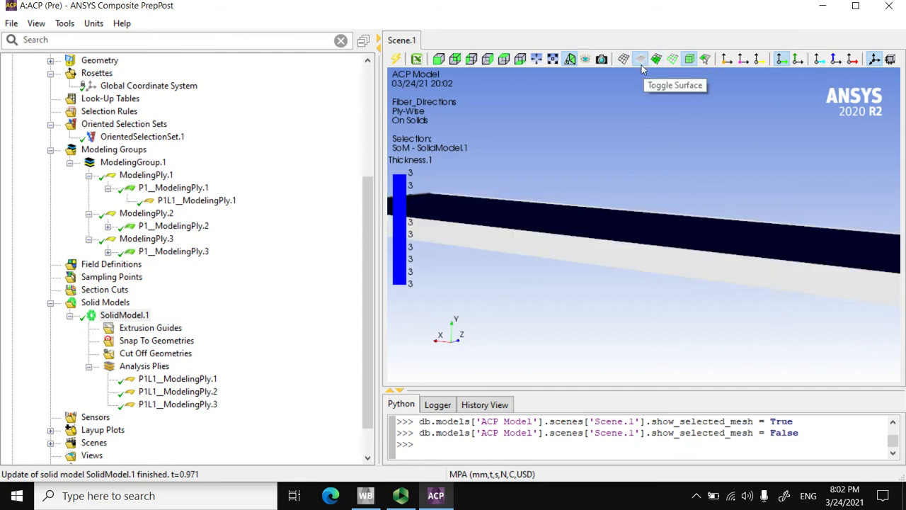
click(222, 359)
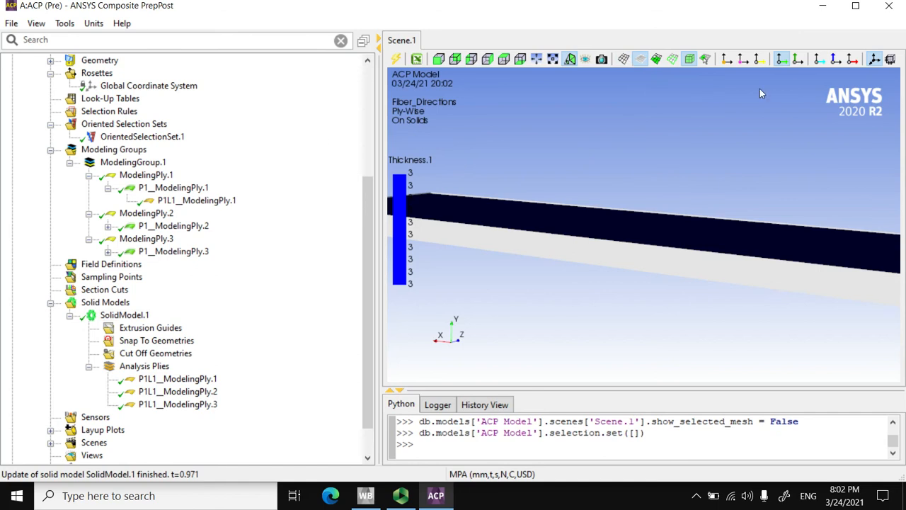
- Close ACP and update the whole project in Workbench
click(886, 7)
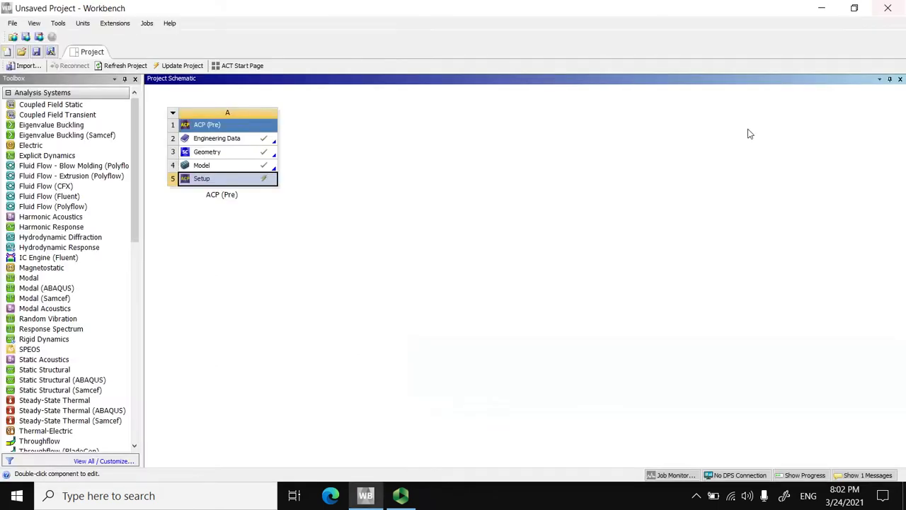
click(182, 65)
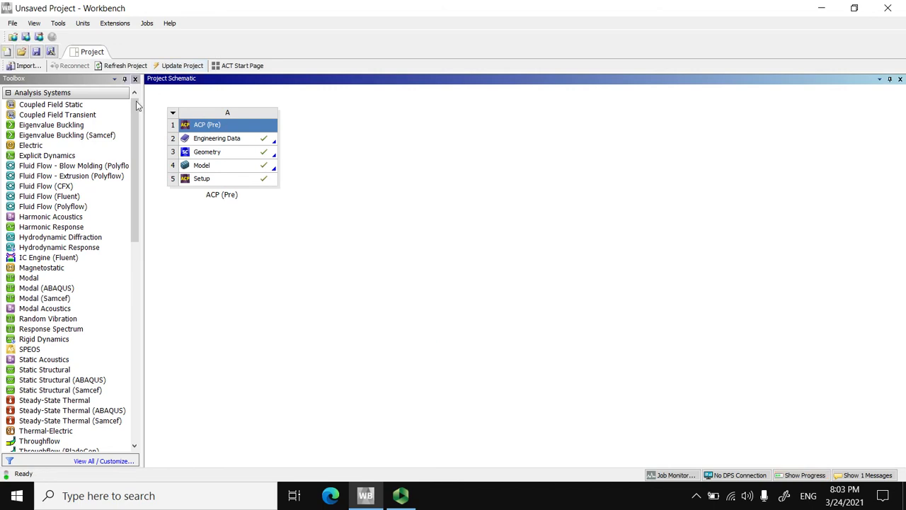
- Add a Static Structural system beside ACP (Pre) and transfer the ACP Setup's solid composite data to its Model
drag(72, 373, 369, 150)
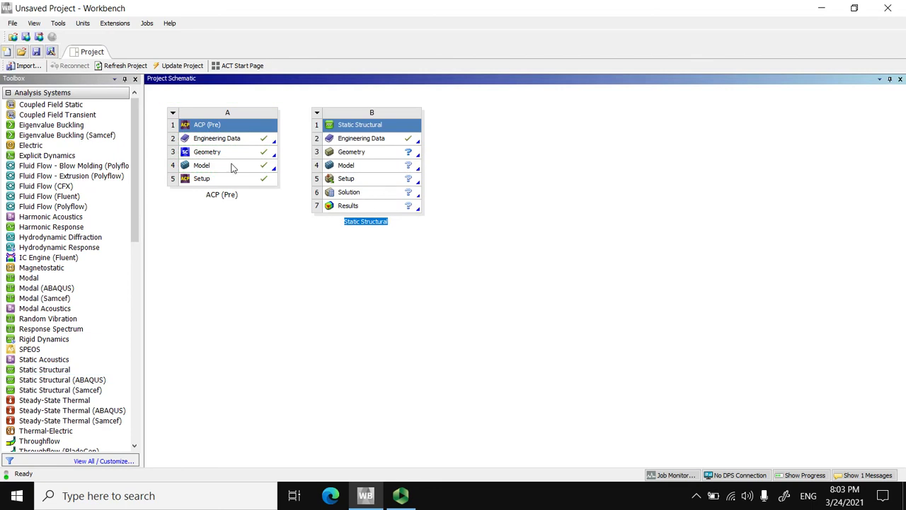
drag(202, 178, 368, 166)
click(431, 184)
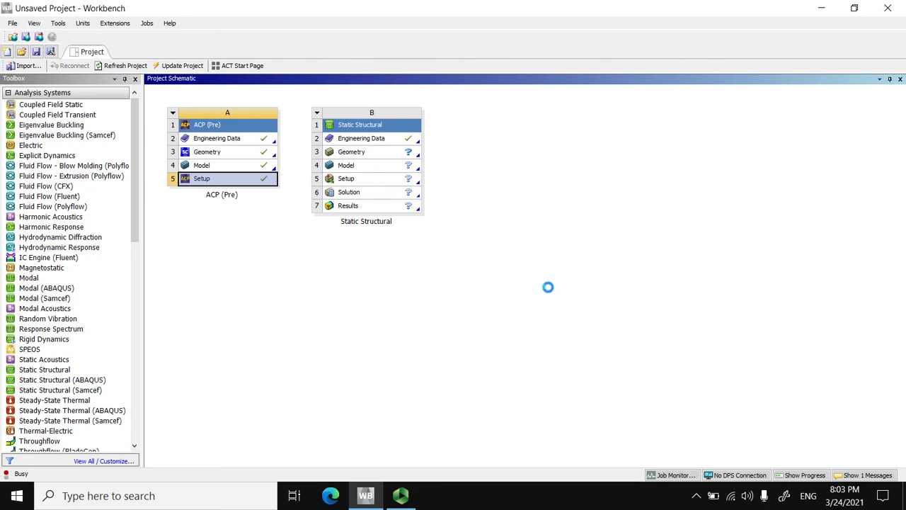
- Open the Static Structural Model in Mechanical and view the imported layered solid mesh
double_click(363, 142)
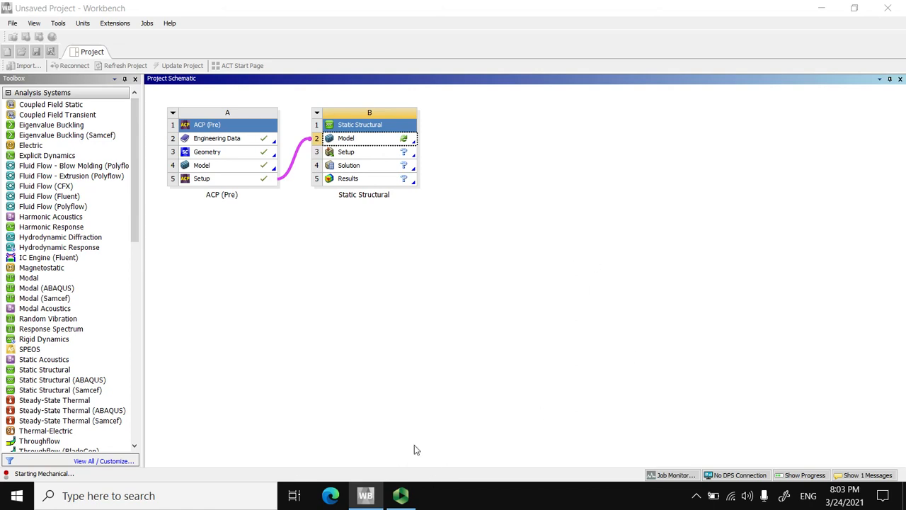
mouse_move(401, 495)
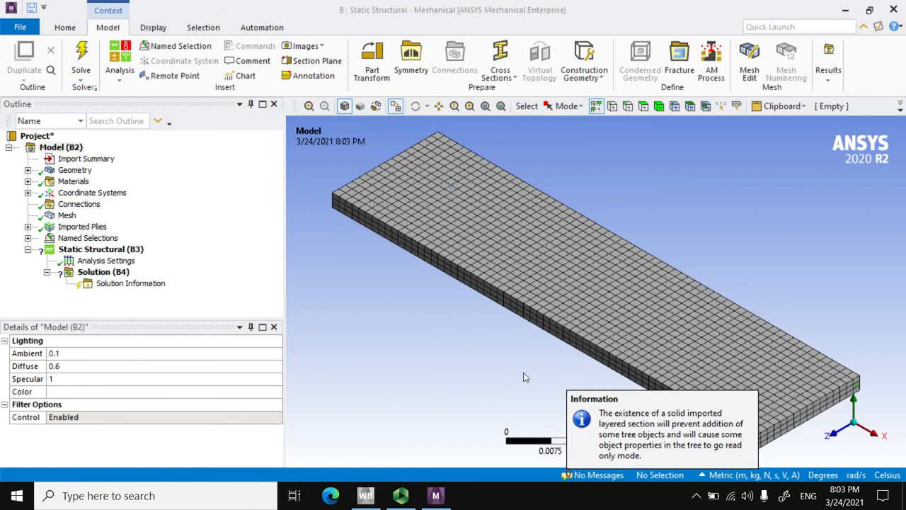
click(570, 418)
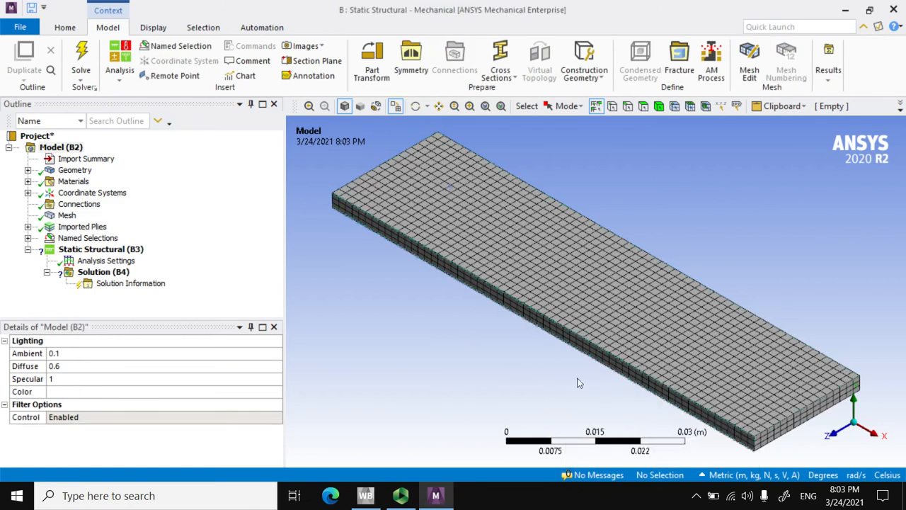
middle_drag(534, 391, 542, 384)
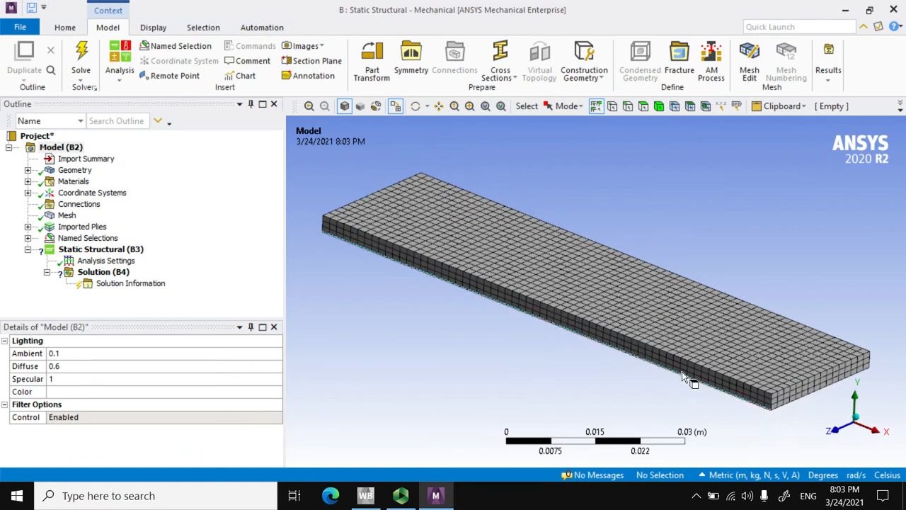
- Add a Fixed Support to Static Structural, scoped to the narrow end face of the plate at the negative X end
click(99, 249)
right_click(107, 252)
mouse_move(119, 262)
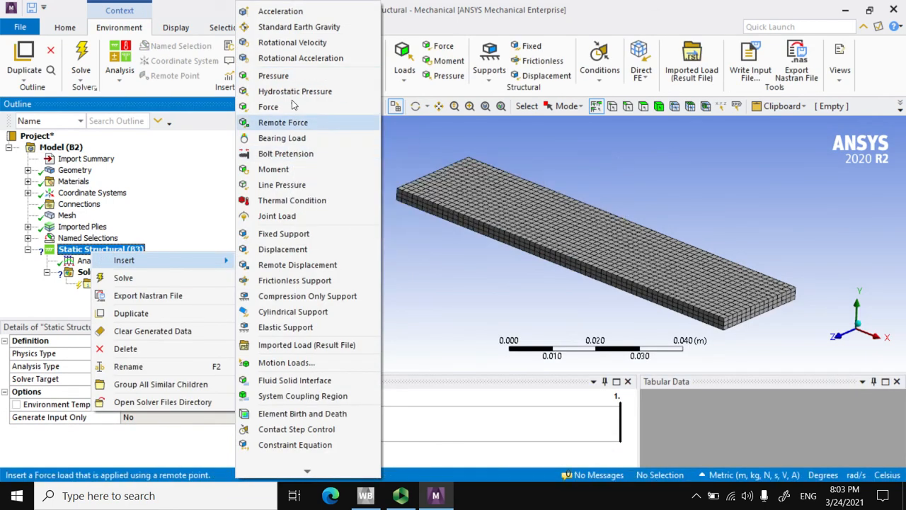
click(283, 234)
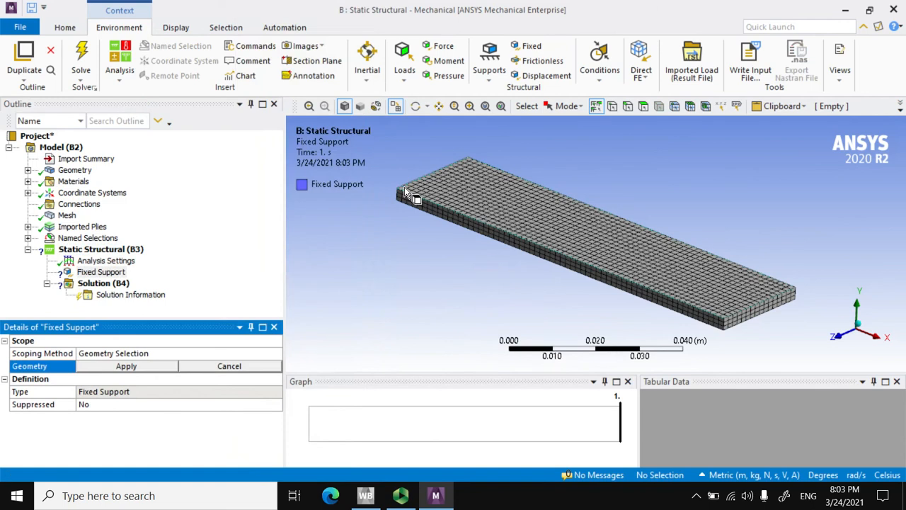
click(406, 192)
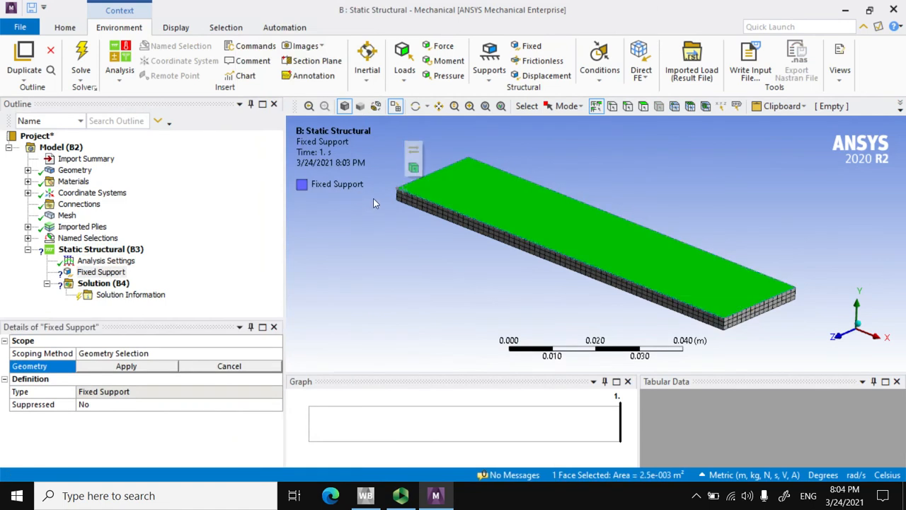
middle_drag(366, 223, 511, 247)
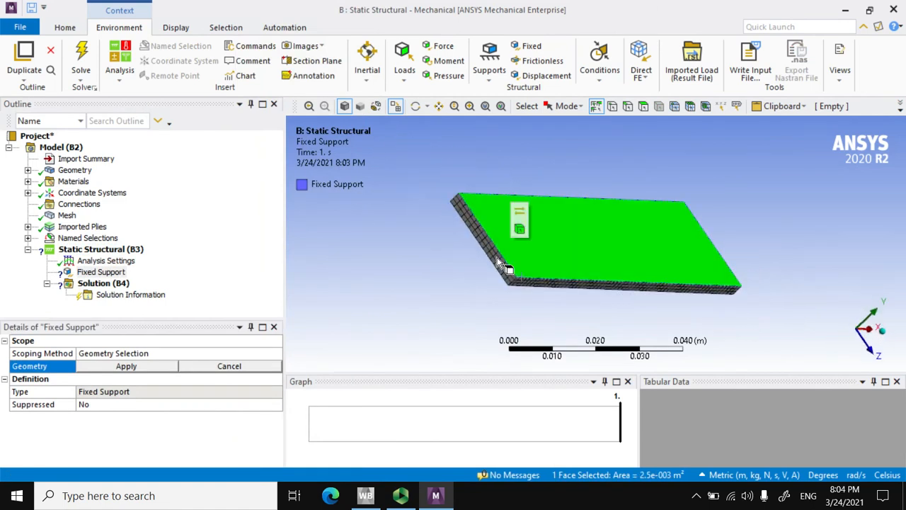
click(493, 252)
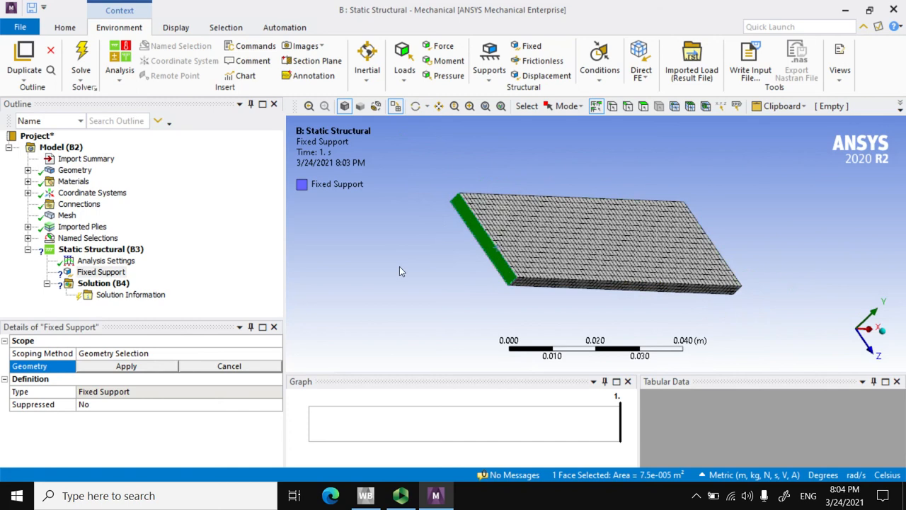
click(127, 366)
click(127, 366)
click(131, 366)
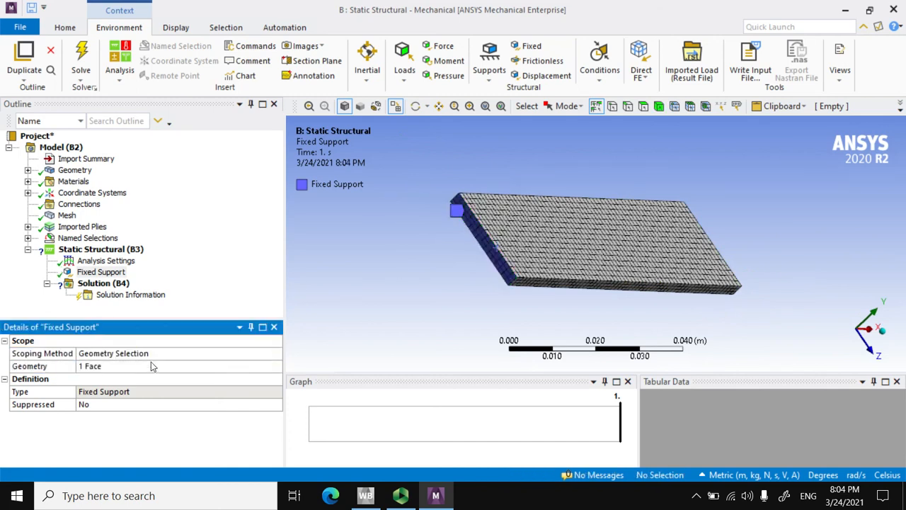
- Apply a normal Pressure of -1000000 Pa to the plate's narrow end face opposite the fixed support
middle_drag(781, 293, 620, 282)
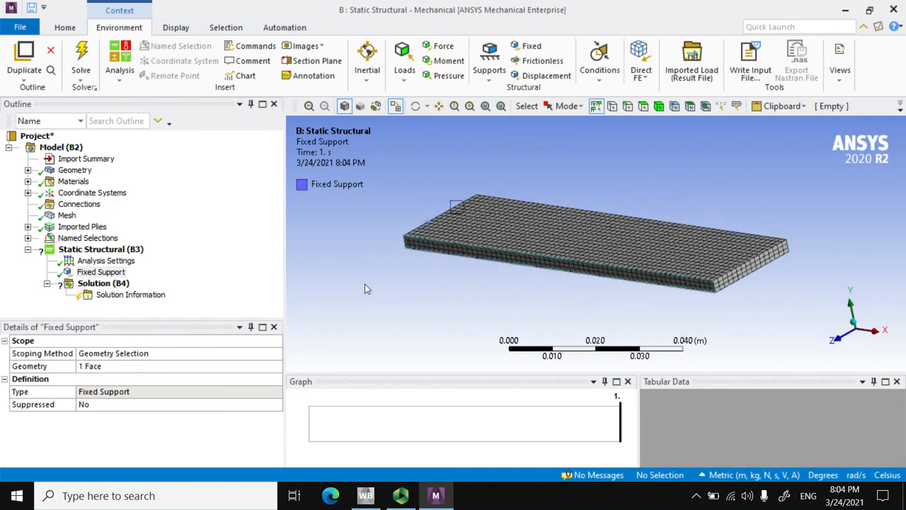
click(130, 255)
right_click(130, 256)
mouse_move(213, 259)
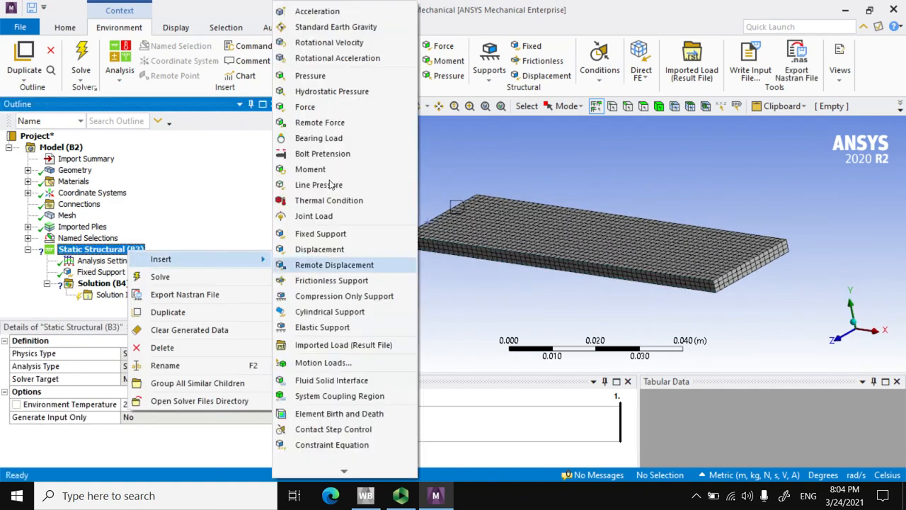
click(328, 76)
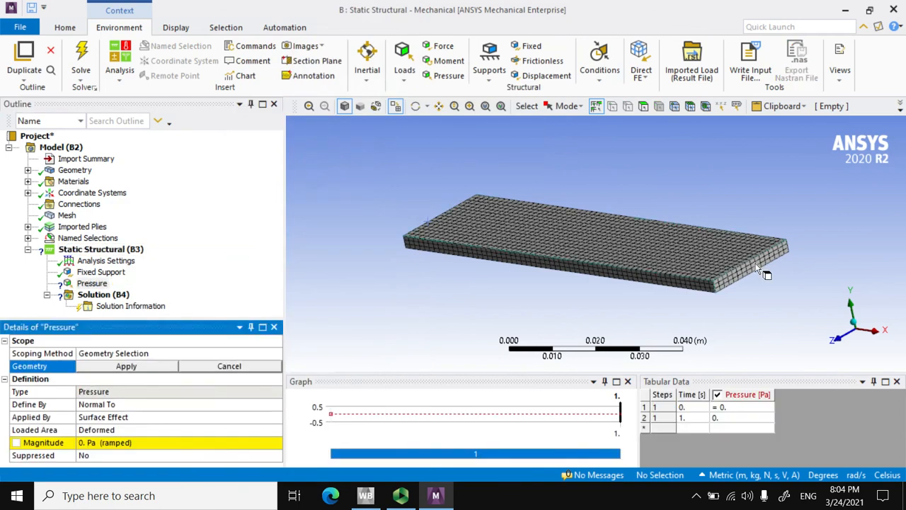
click(757, 269)
click(127, 366)
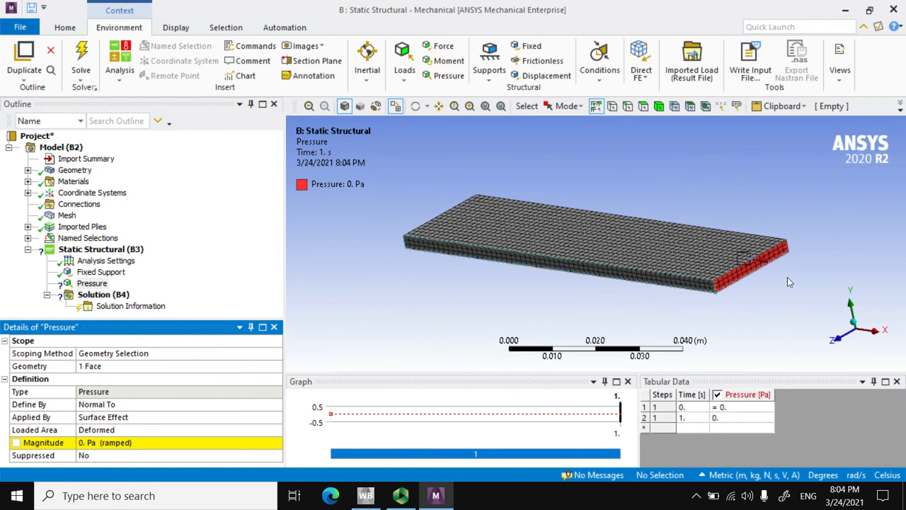
scroll(782, 277, up, 3)
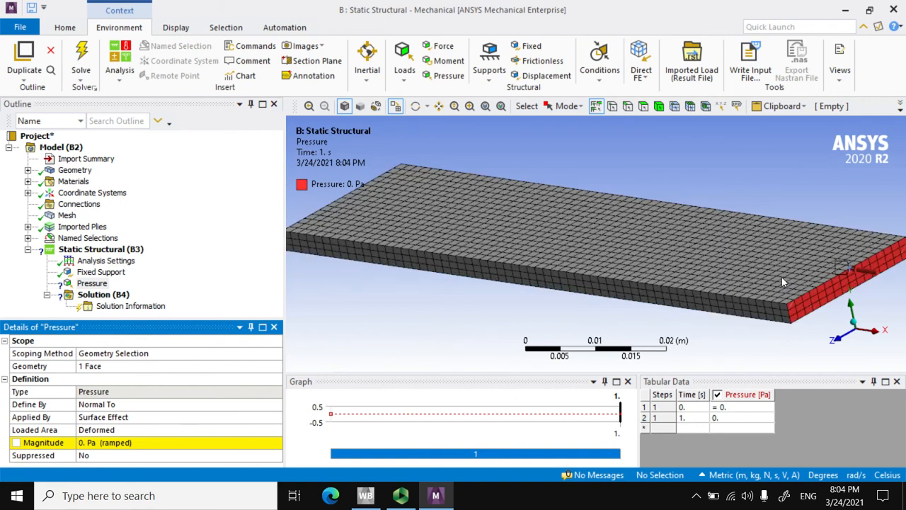
scroll(828, 284, down, 3)
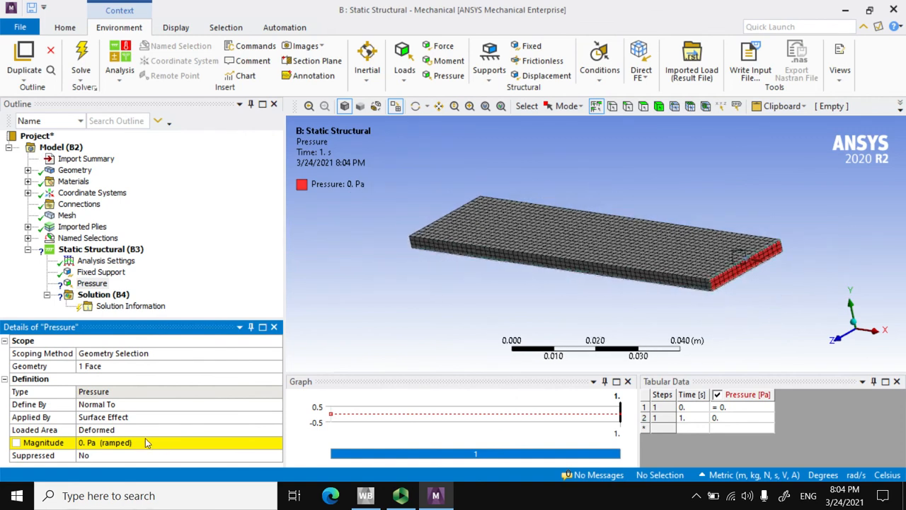
click(115, 443)
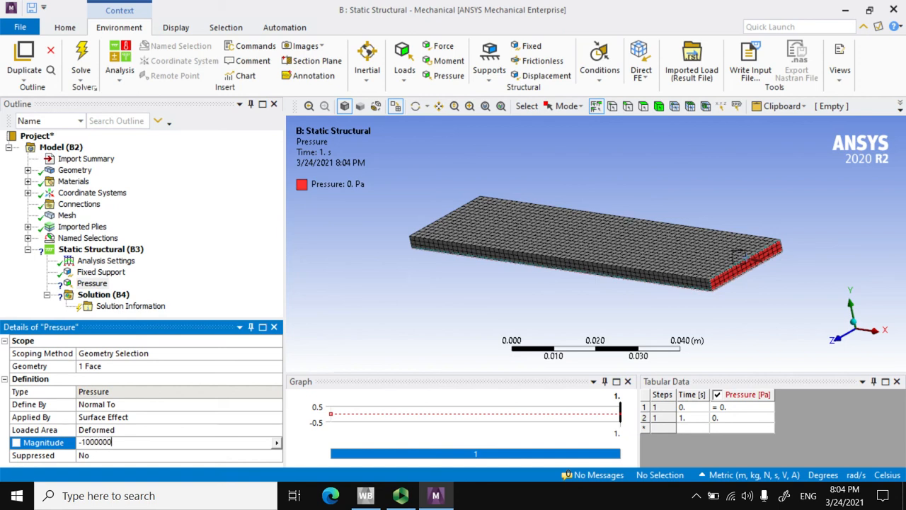
key(Return)
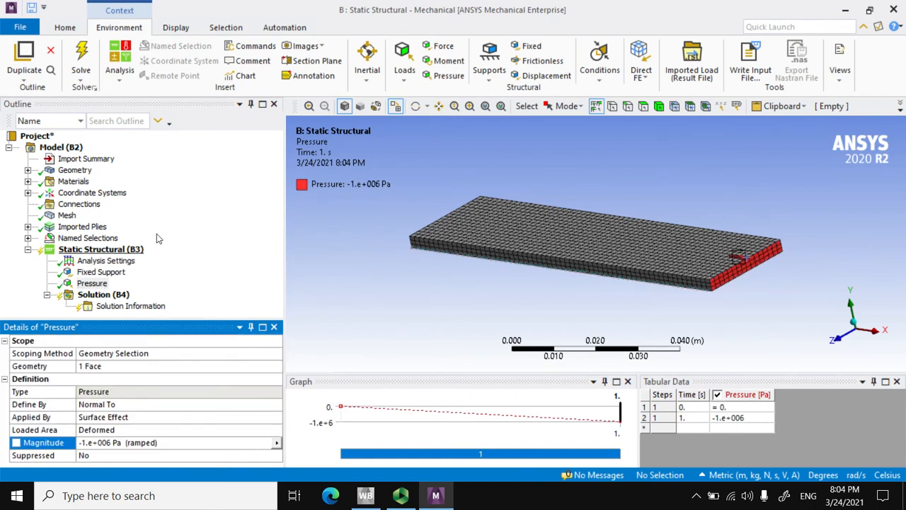
- Solve the static structural analysis
right_click(111, 297)
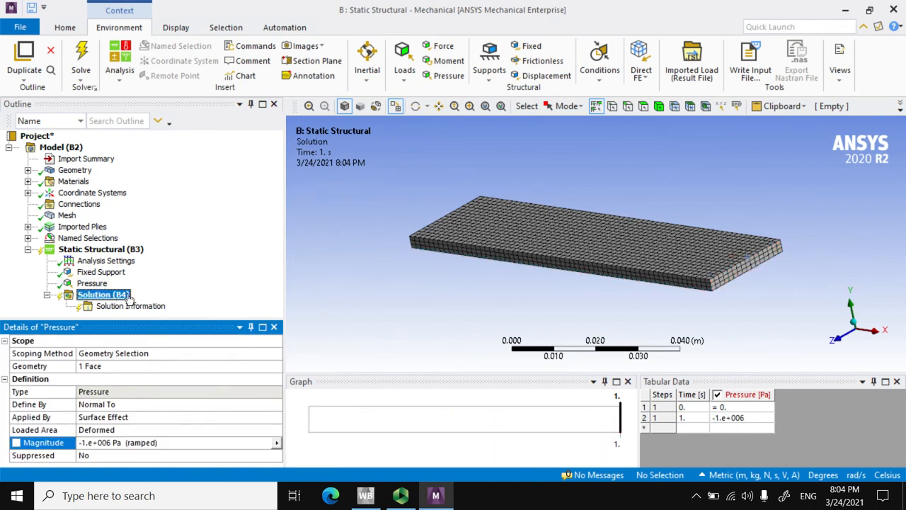
click(275, 267)
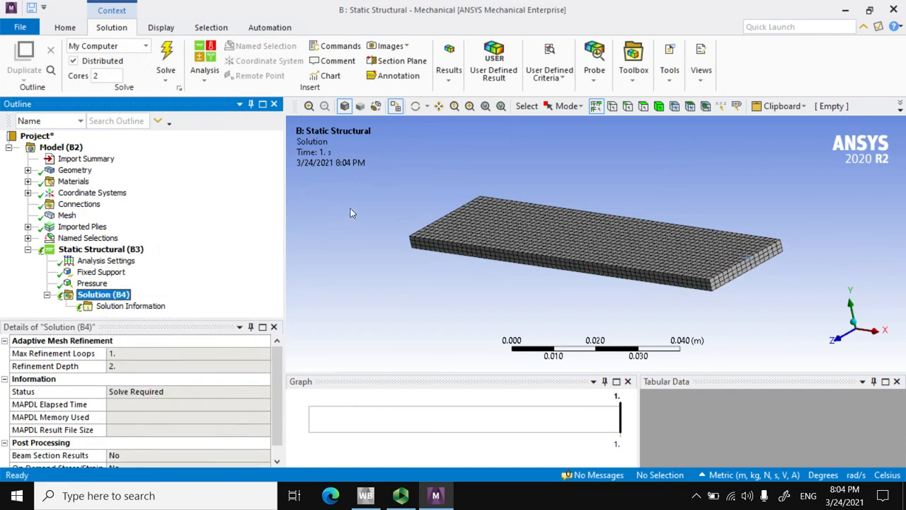
key(F5)
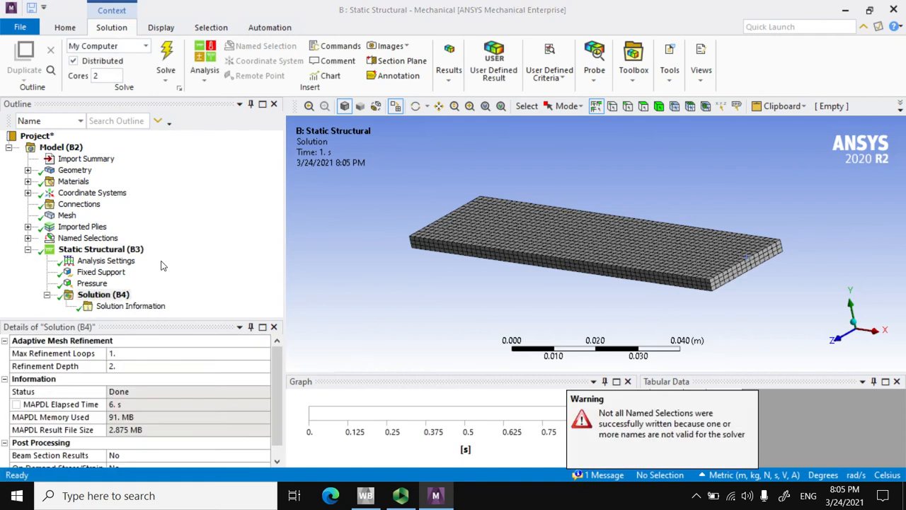
- Add a Total Deformation result for all bodies to the solution and evaluate it
right_click(123, 294)
mouse_move(205, 305)
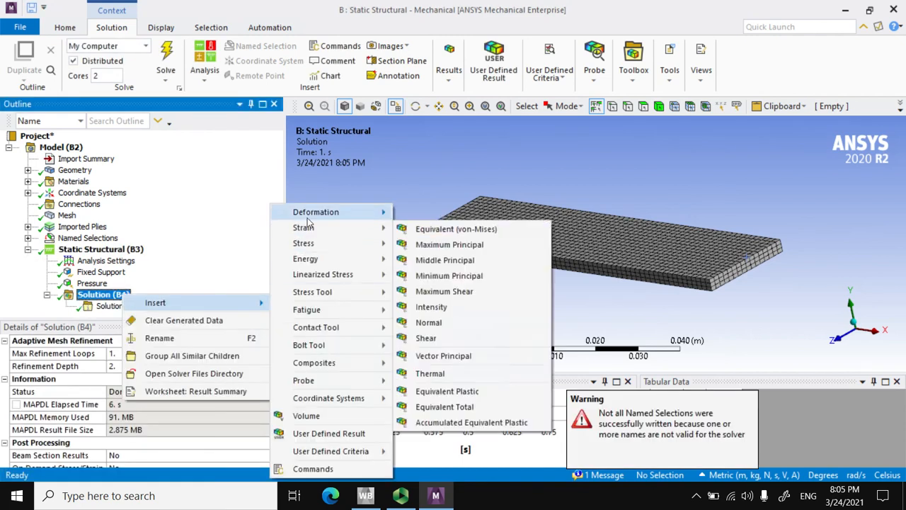
mouse_move(333, 212)
click(424, 214)
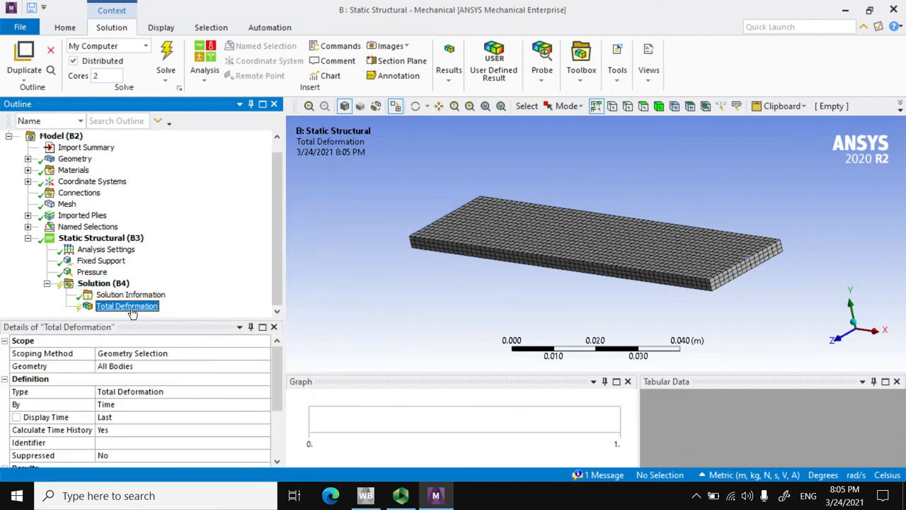
right_click(129, 309)
click(174, 108)
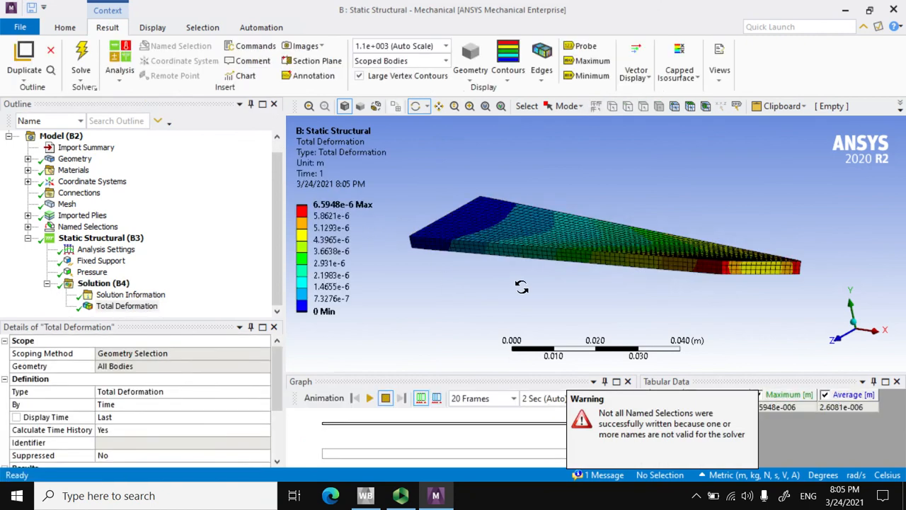
- Play the animation of the Total Deformation result and examine how the plate deforms
click(369, 398)
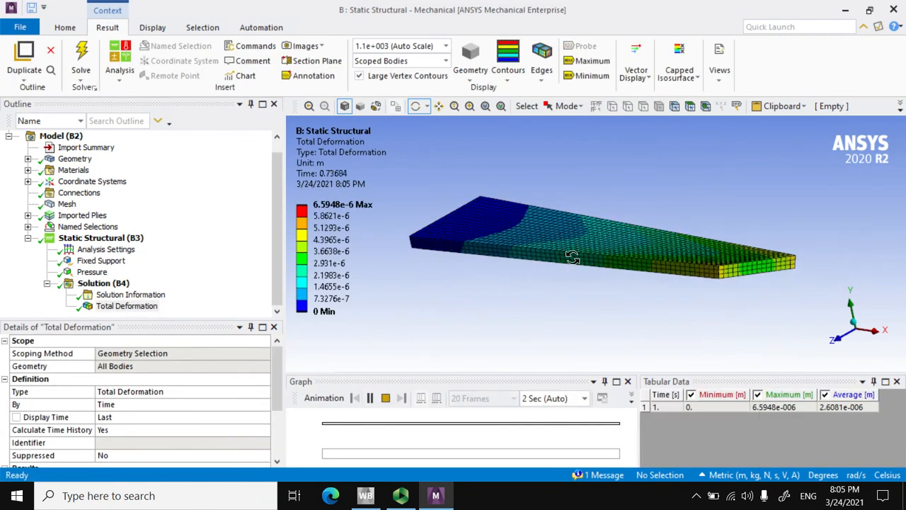
drag(777, 314, 752, 303)
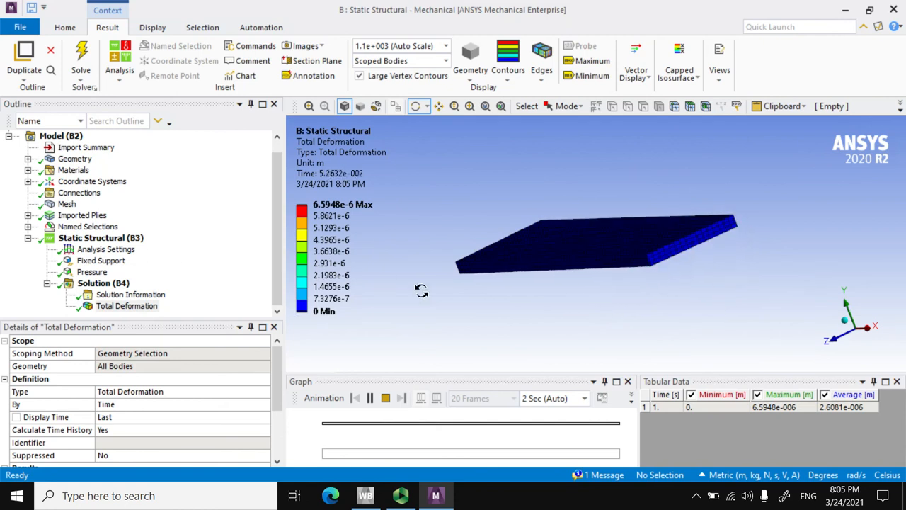
- Expand the imported plies down to the analysis ply of ModelingPly.1 and inspect its material, thickness and angle
drag(275, 277, 279, 244)
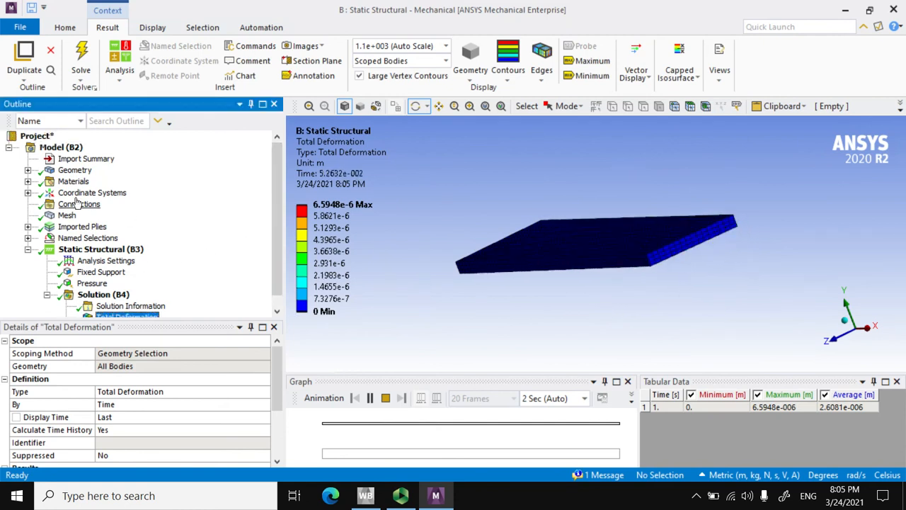
click(28, 227)
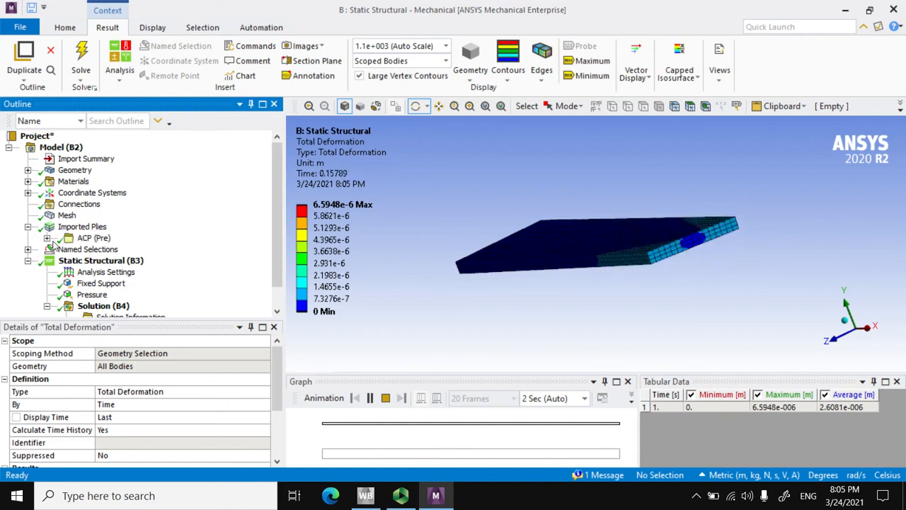
click(47, 239)
click(66, 249)
click(85, 261)
click(162, 272)
click(104, 272)
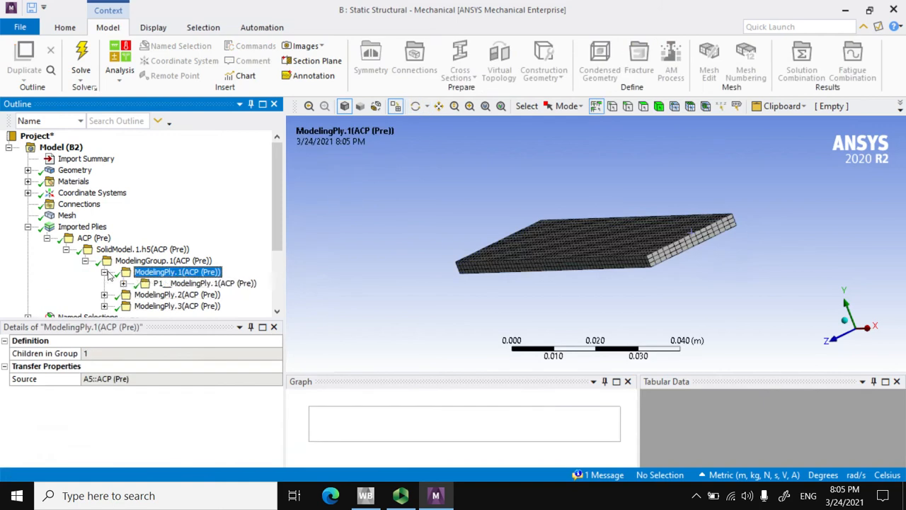
click(123, 283)
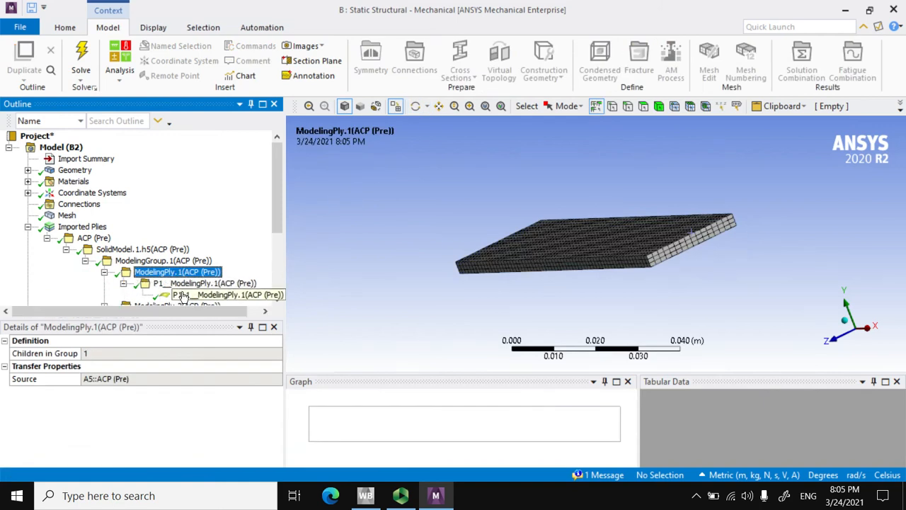
click(212, 294)
- Inspect the material, thickness and angle of the imported analysis plies of ModelingPly.2 and ModelingPly.3
scroll(201, 216, down, 3)
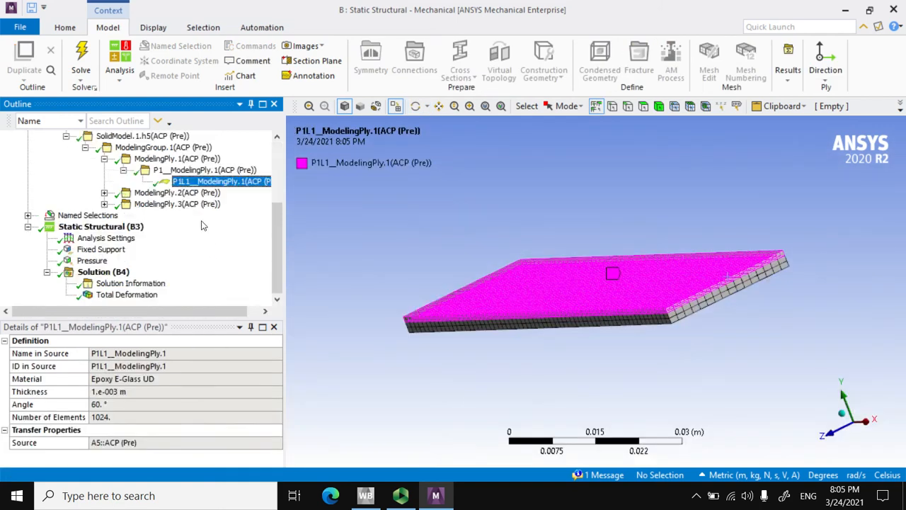
click(104, 193)
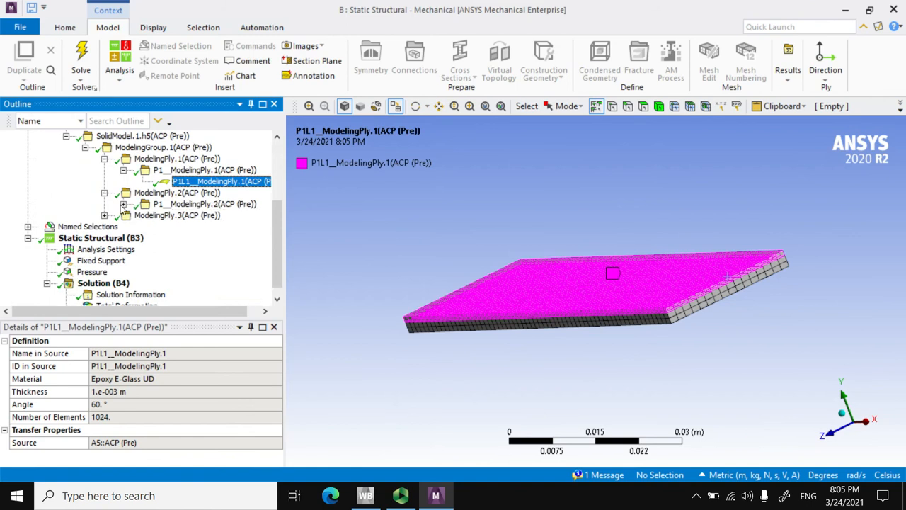
click(123, 204)
click(209, 216)
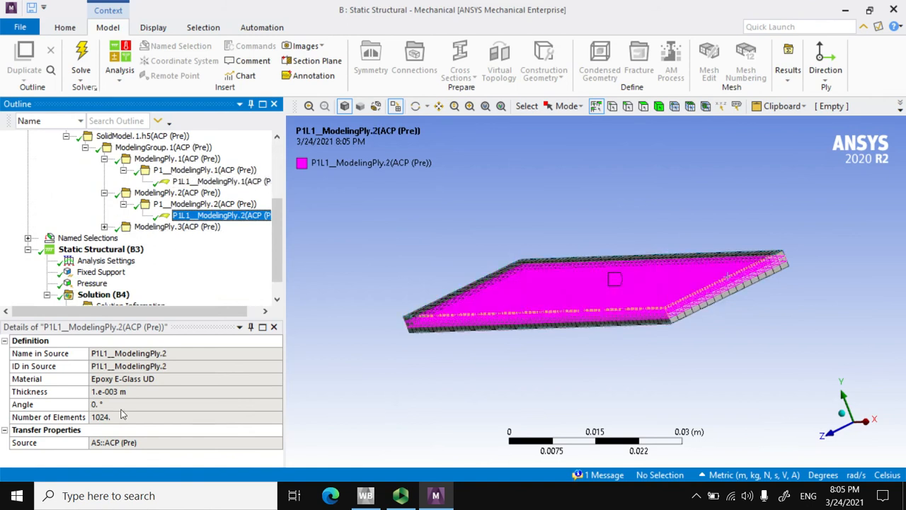
click(104, 226)
click(123, 238)
click(194, 251)
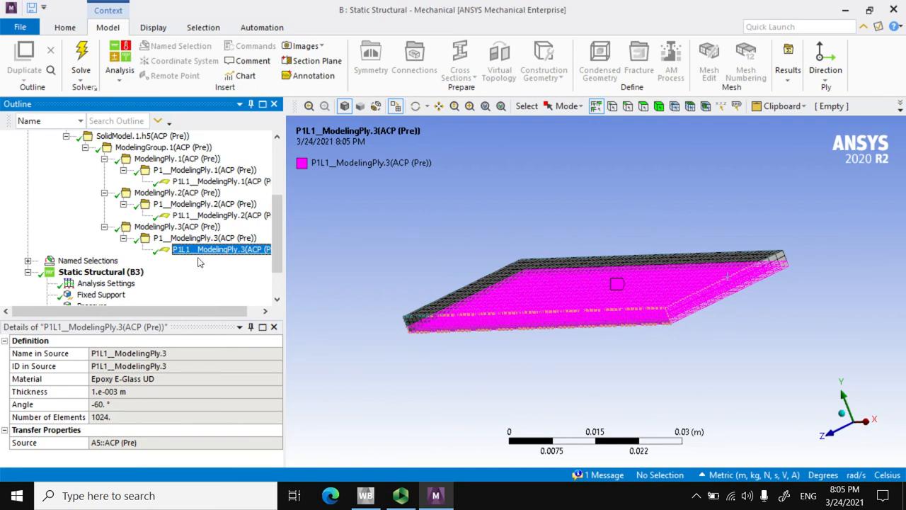
- Display the Total Deformation result again and examine the deformed plate from an angled view
drag(278, 236, 275, 302)
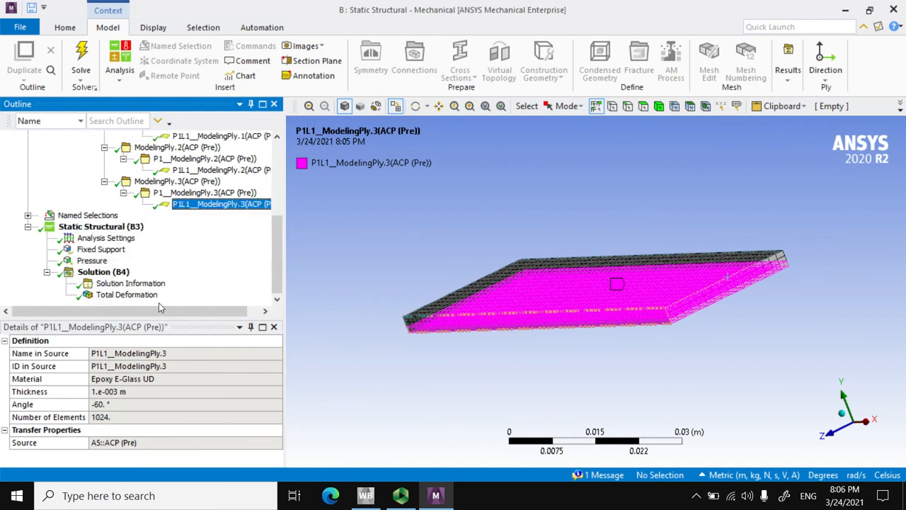
click(147, 298)
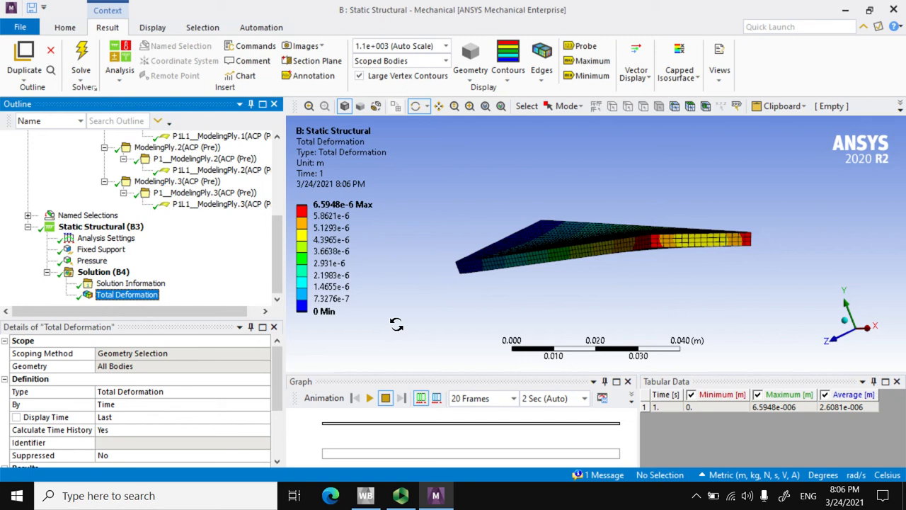
drag(482, 228, 558, 234)
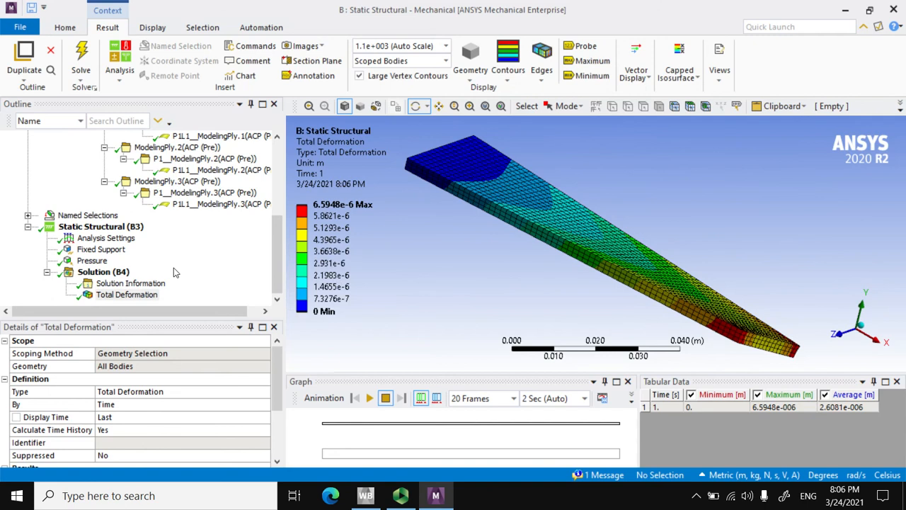
click(274, 251)
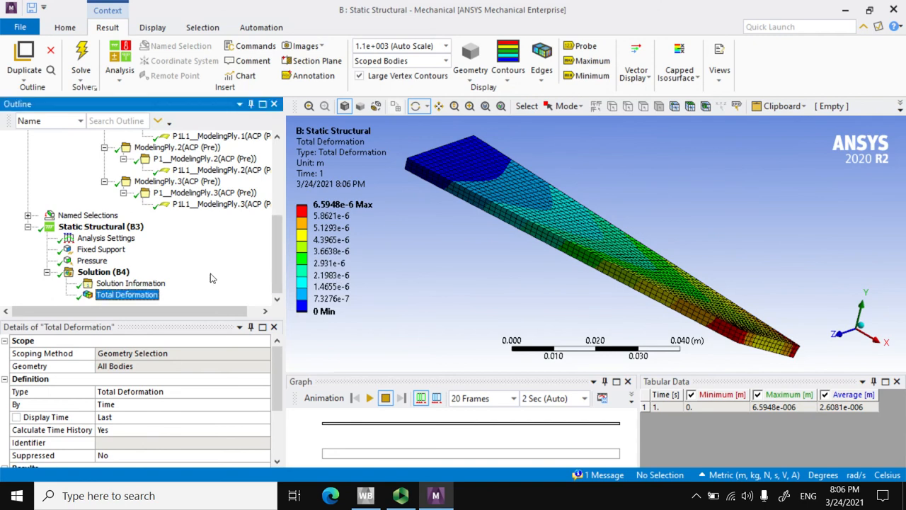
- Close Mechanical, reopen the ACP (Pre) Setup from Workbench and list the plies of ModelingGroup.1
click(899, 12)
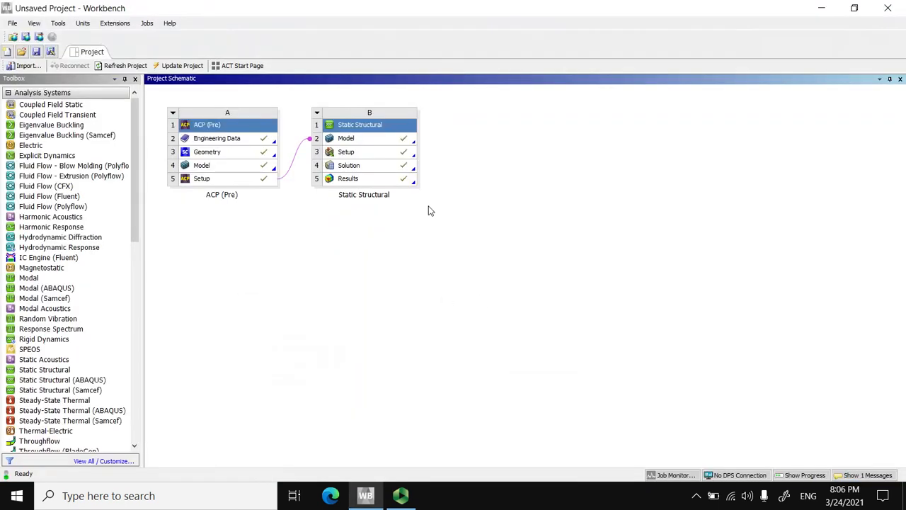
double_click(227, 182)
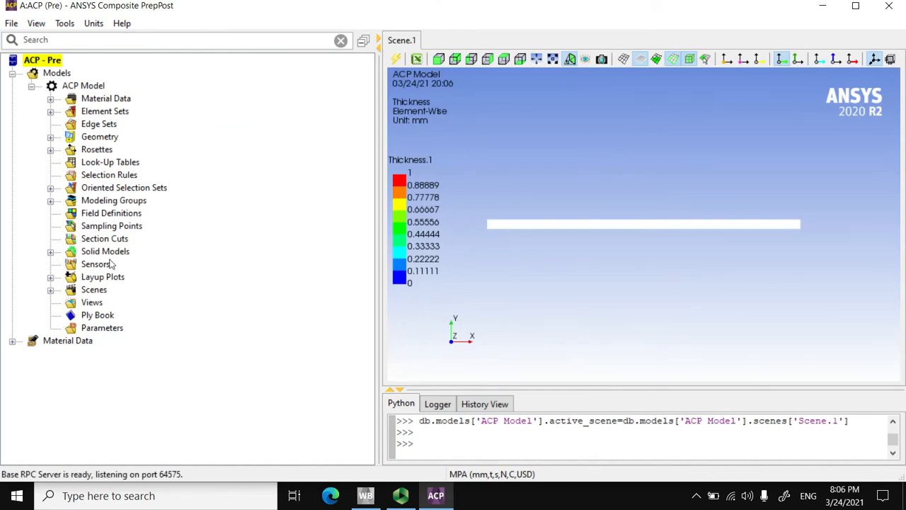
click(50, 201)
click(70, 213)
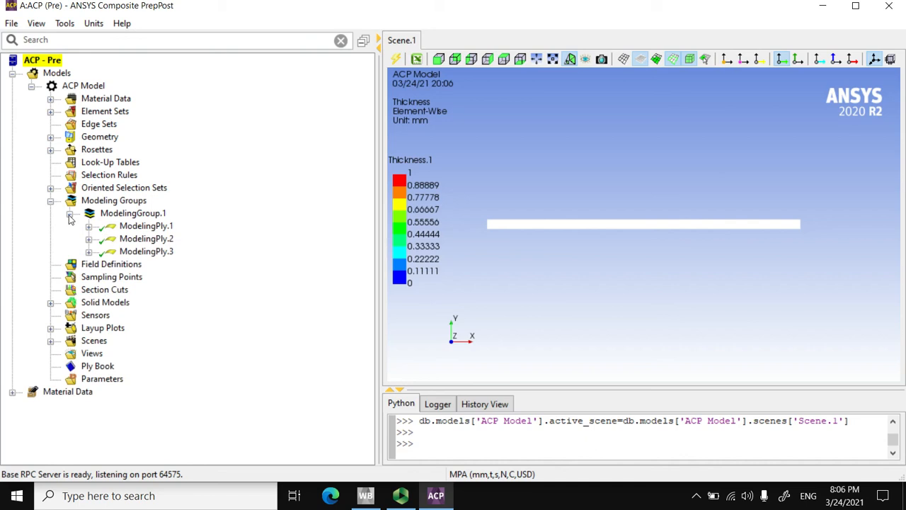
- Check the material, thickness and angle in the properties of ModelingPly.3's analysis ply
click(88, 252)
click(107, 264)
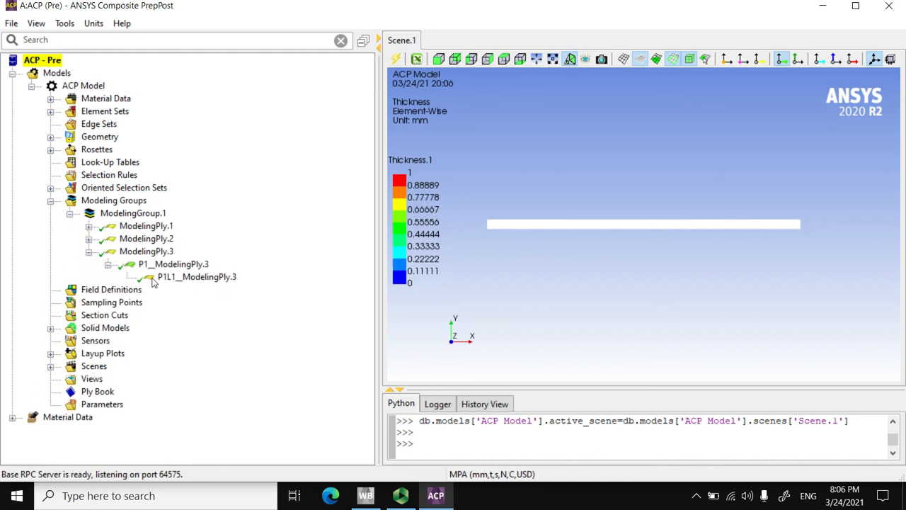
double_click(170, 280)
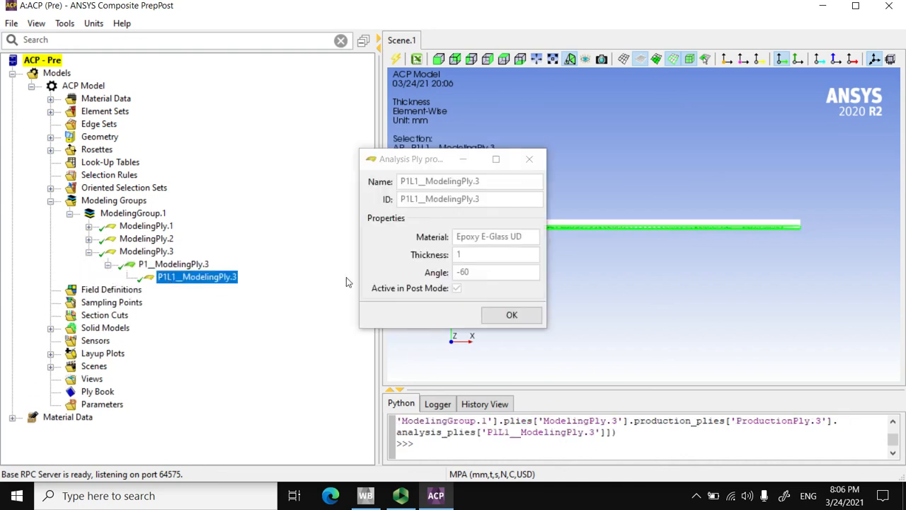
click(499, 315)
- Set the ply angle of ModelingPly.3 to 60.0 degrees
double_click(149, 253)
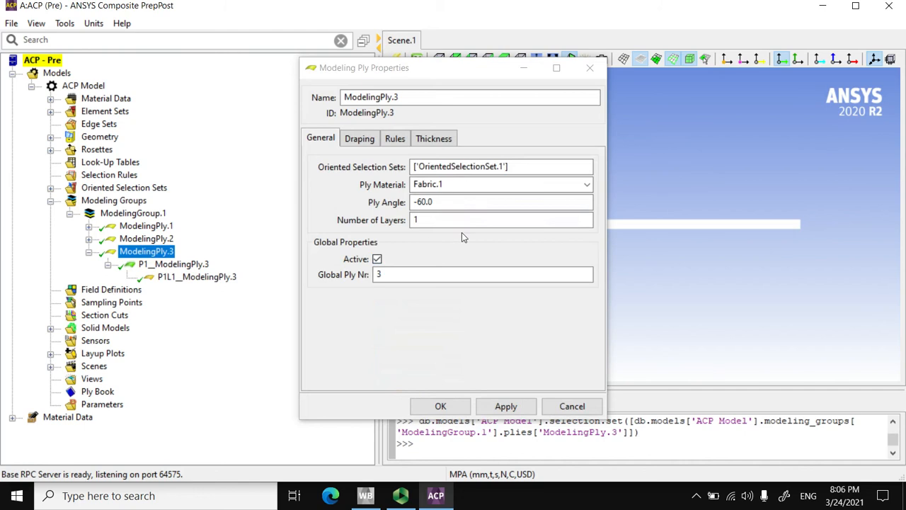
click(421, 204)
key(BackSpace)
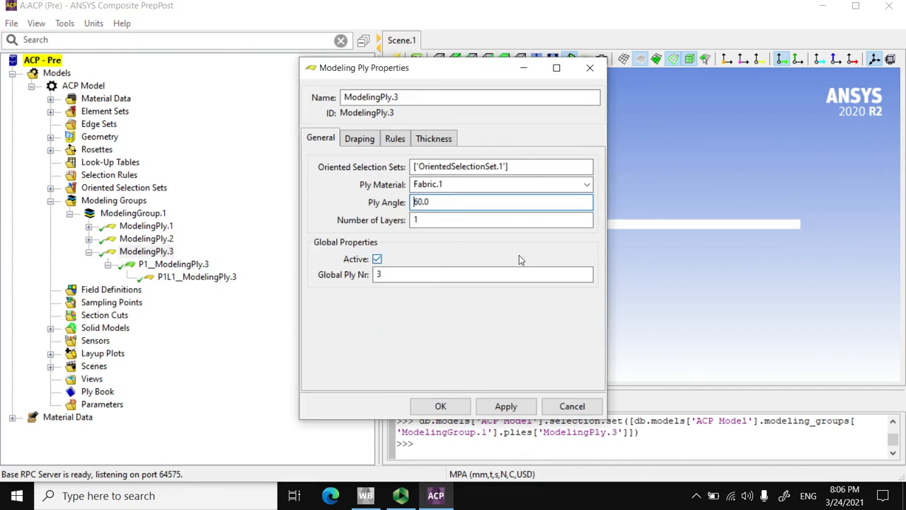
click(439, 407)
right_click(91, 203)
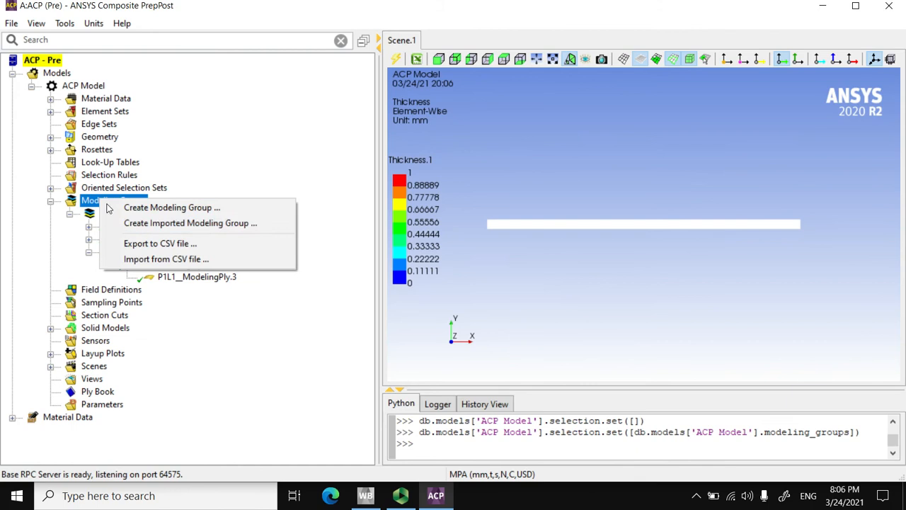
right_click(84, 195)
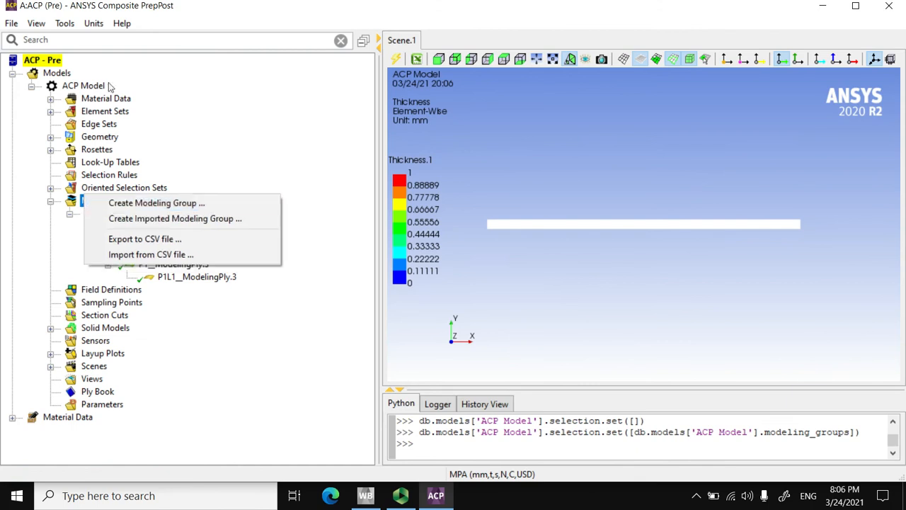
click(229, 124)
click(44, 29)
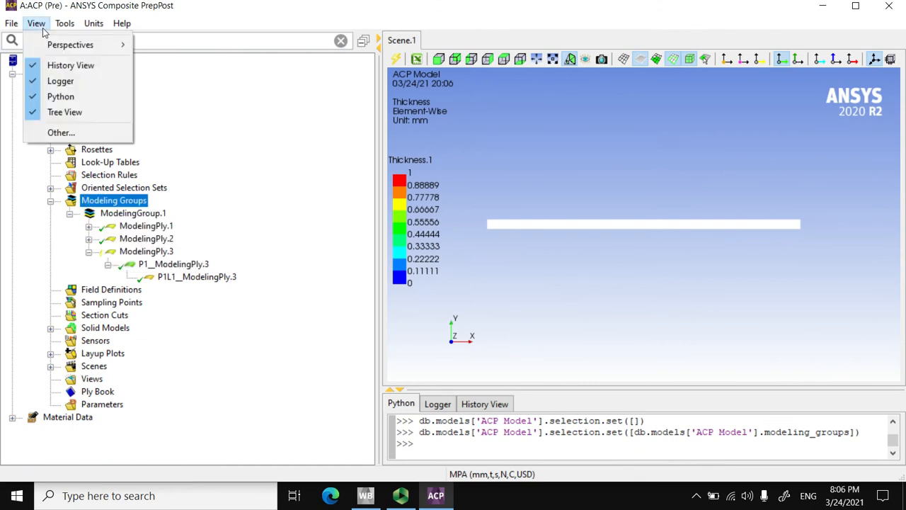
click(196, 106)
click(60, 61)
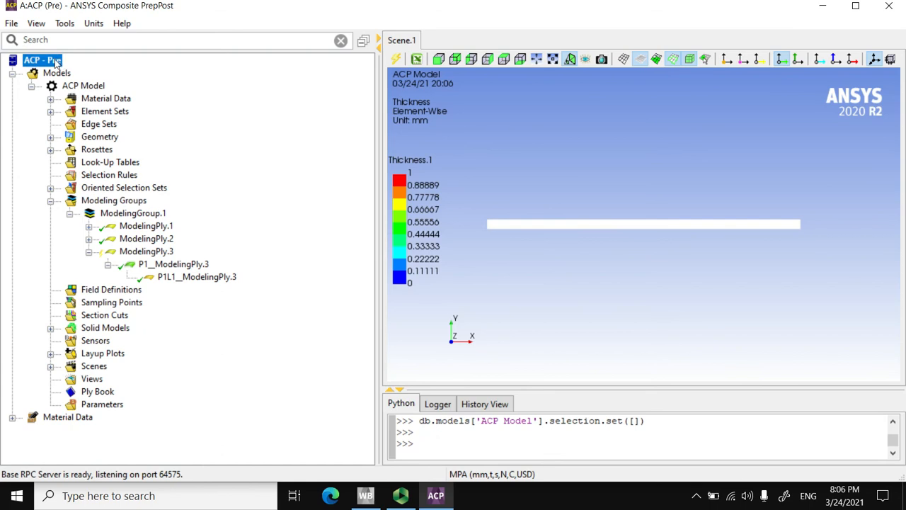
click(55, 74)
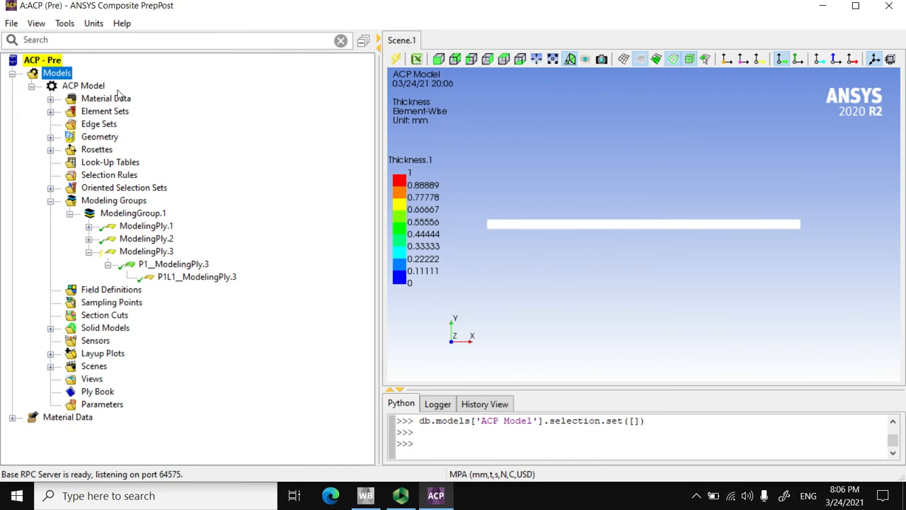
- Update the ACP model and display the analysis ply of ModelingPly.3
click(396, 59)
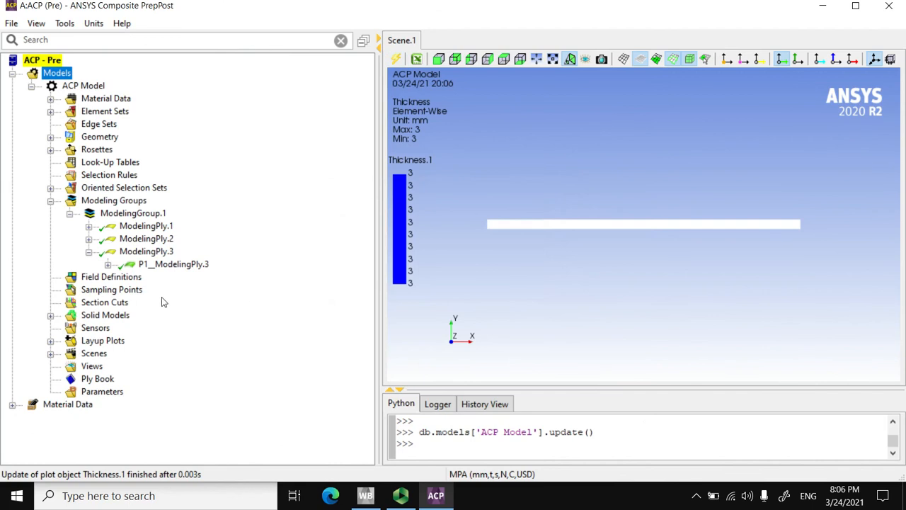
click(177, 264)
click(108, 264)
click(191, 276)
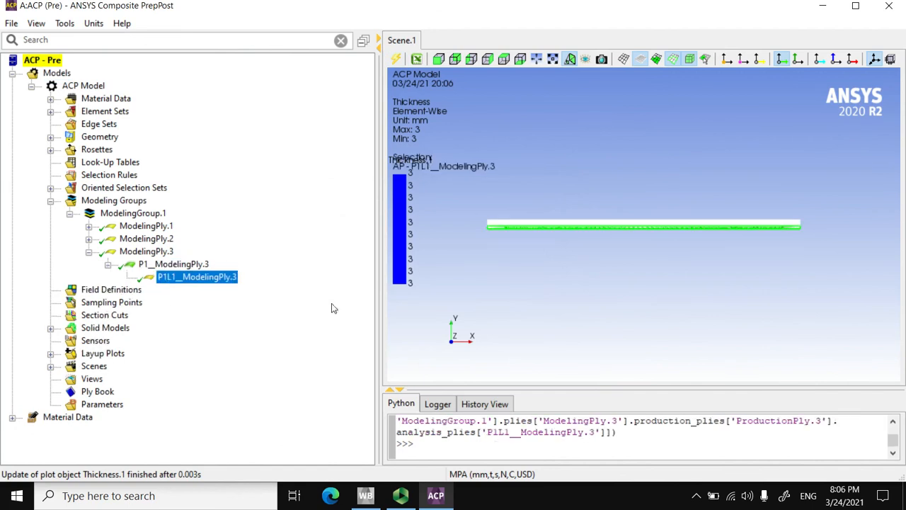
- Examine the fibre directions of the analysis plies of ModelingPly.1, ModelingPly.2 and ModelingPly.3 in a close-up of the plate
drag(655, 170, 527, 198)
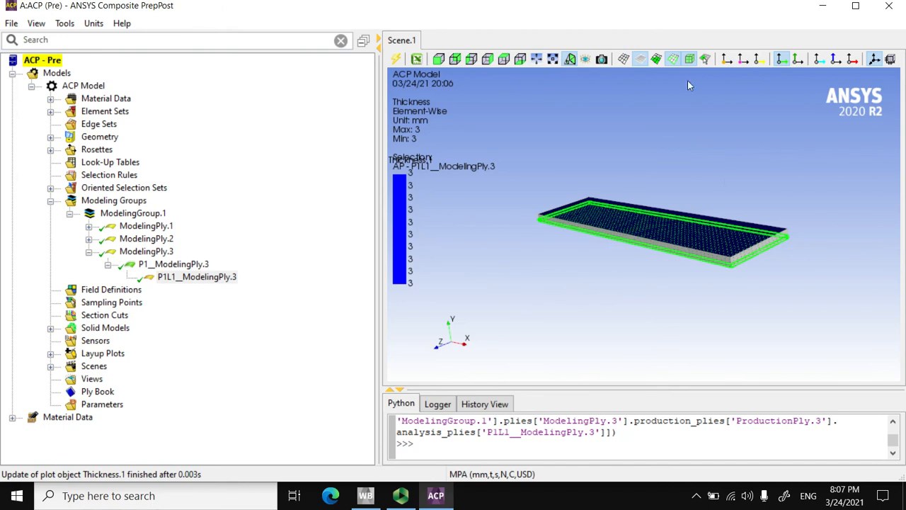
scroll(721, 190, up, 3)
drag(714, 160, 666, 201)
click(758, 172)
drag(742, 155, 428, 269)
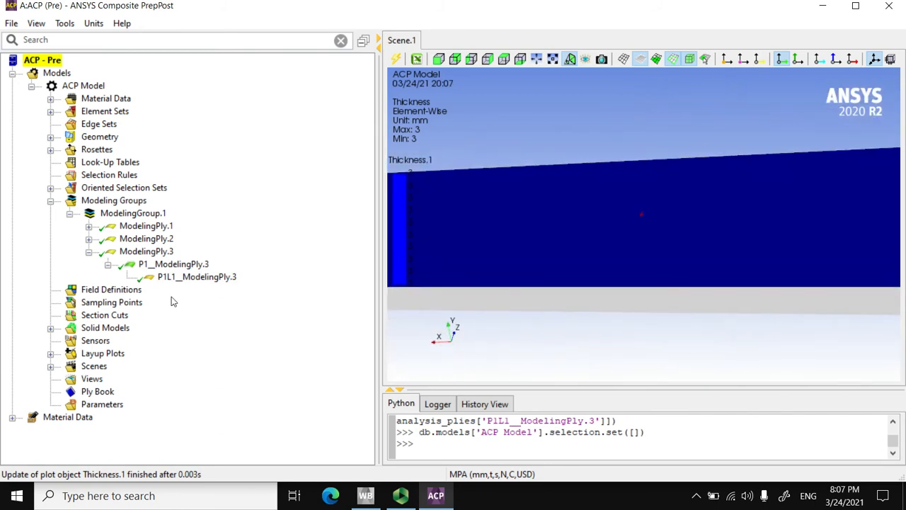
click(88, 227)
click(107, 239)
click(169, 252)
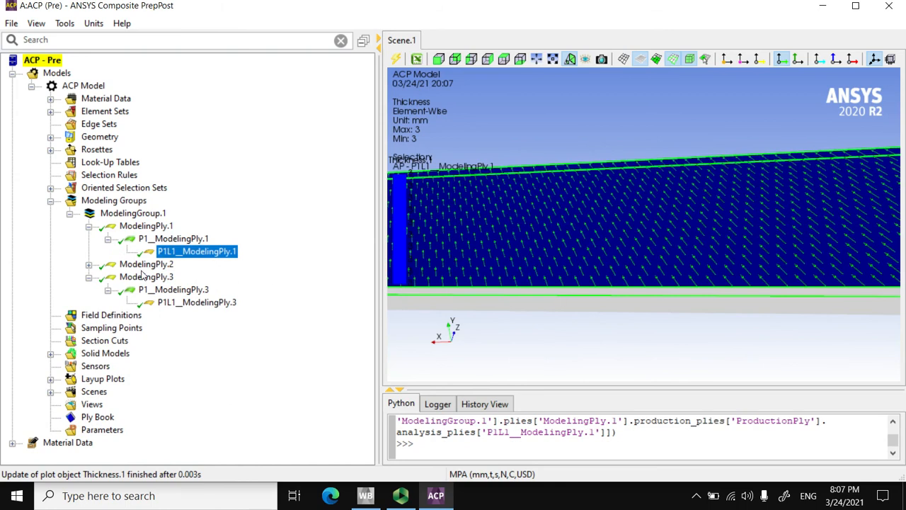
click(89, 264)
click(108, 276)
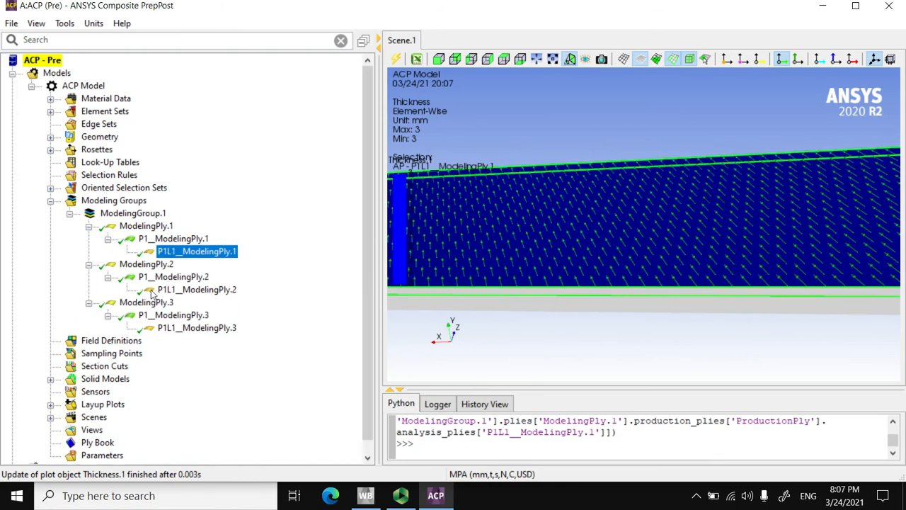
click(165, 290)
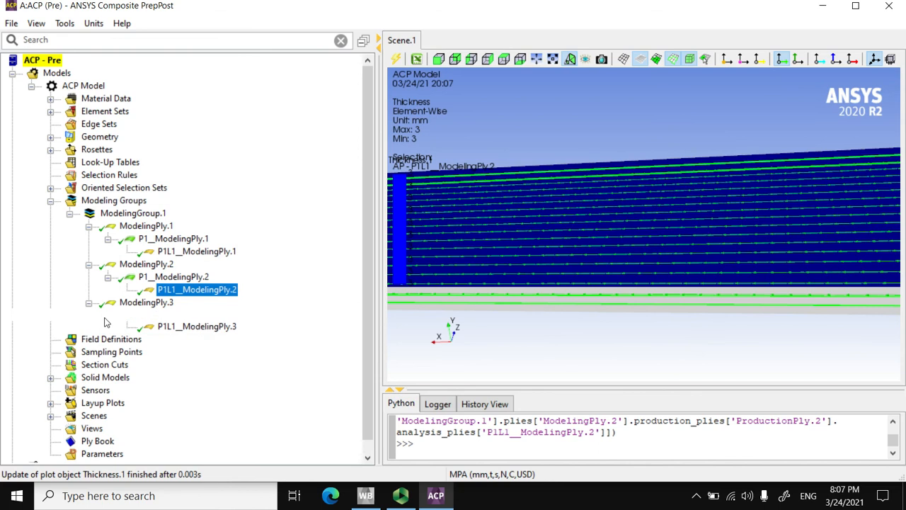
click(182, 327)
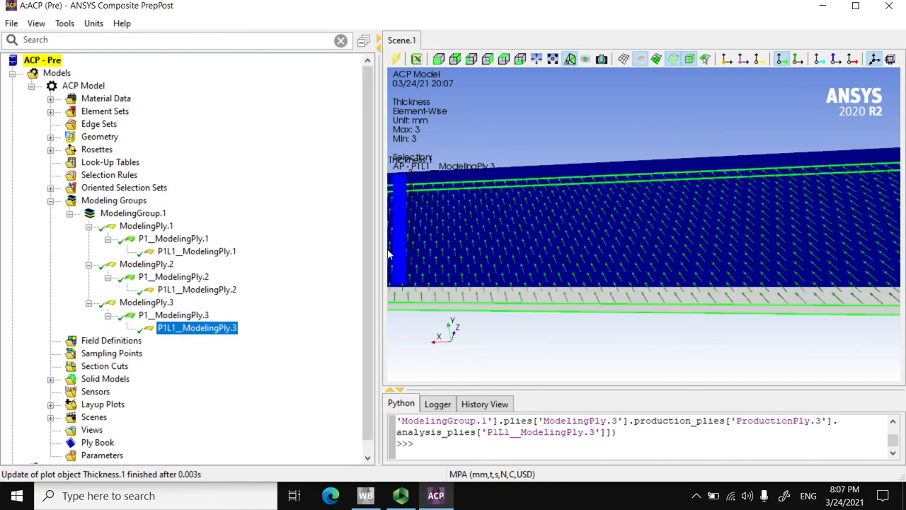
- Compare the fibre direction of ModelingPly.1's analysis ply with that of ModelingPly.3's
click(178, 238)
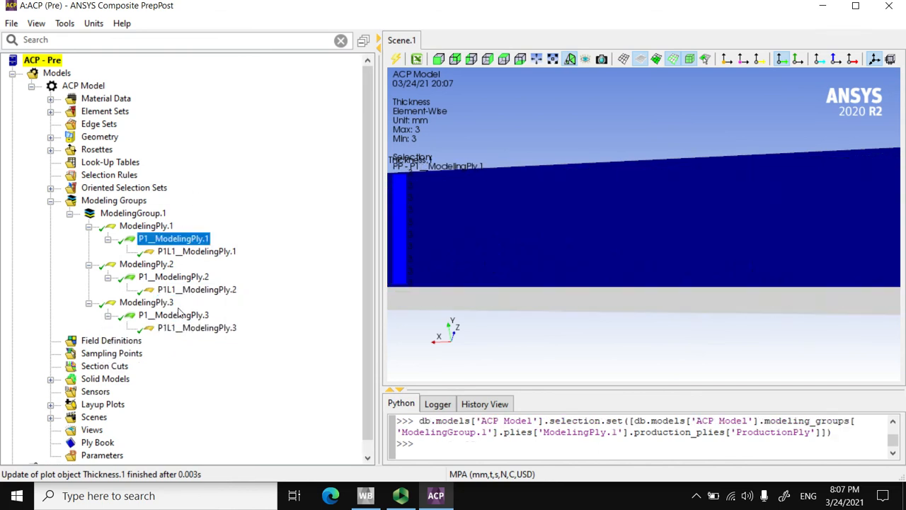
click(197, 251)
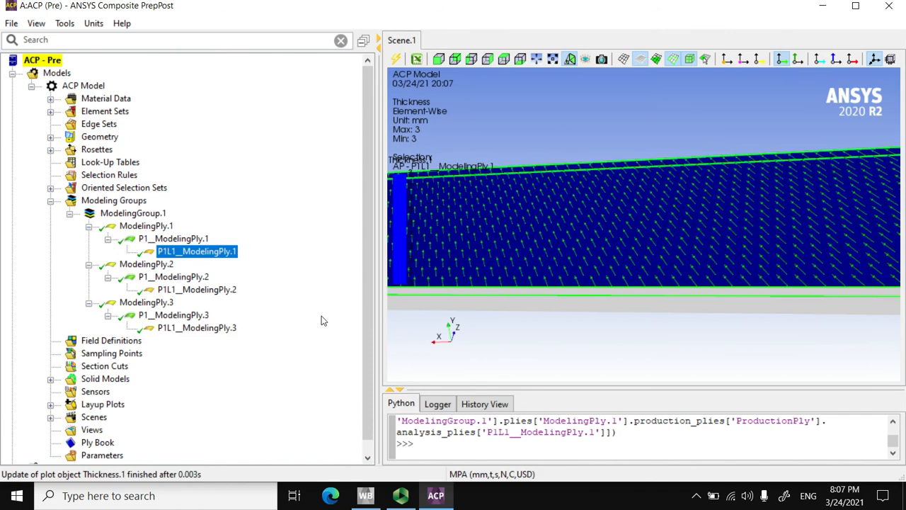
click(217, 330)
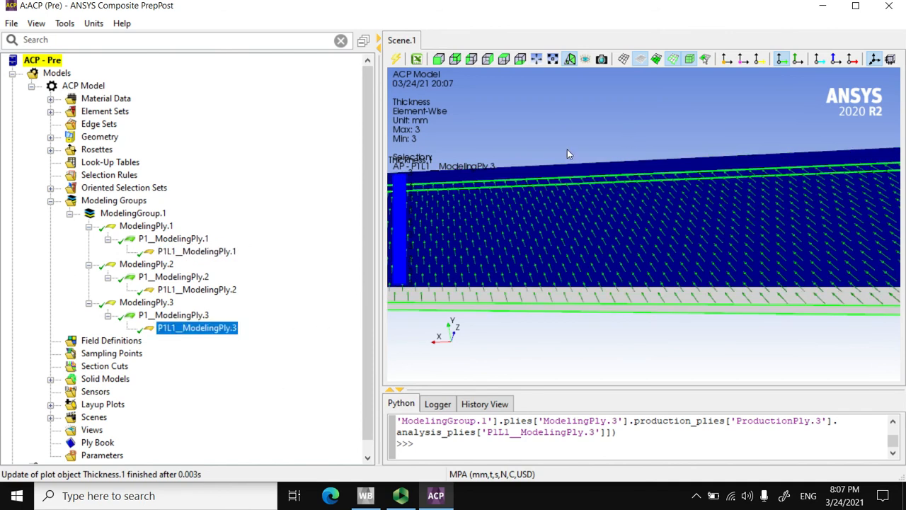
- Close the composite pre-processing window and update the whole project in Workbench
scroll(273, 278, down, 1)
scroll(276, 279, up, 1)
scroll(273, 281, down, 1)
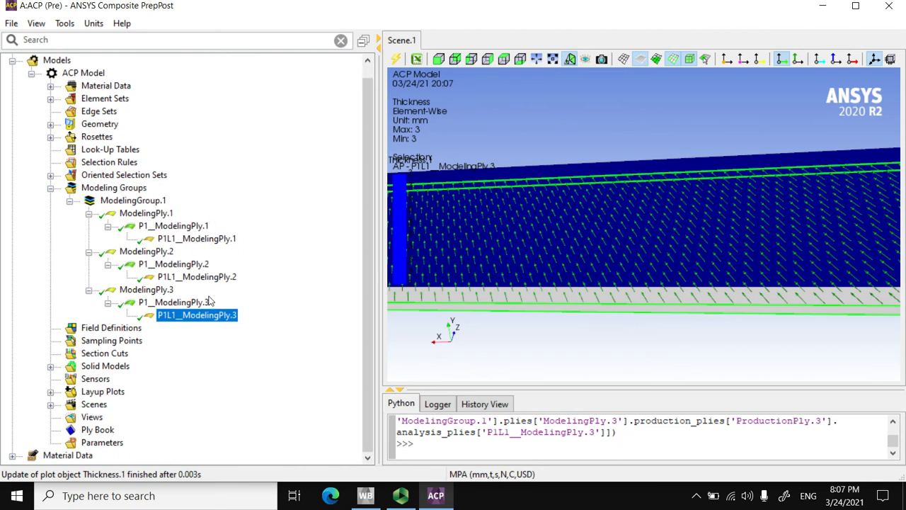
scroll(113, 298, up, 1)
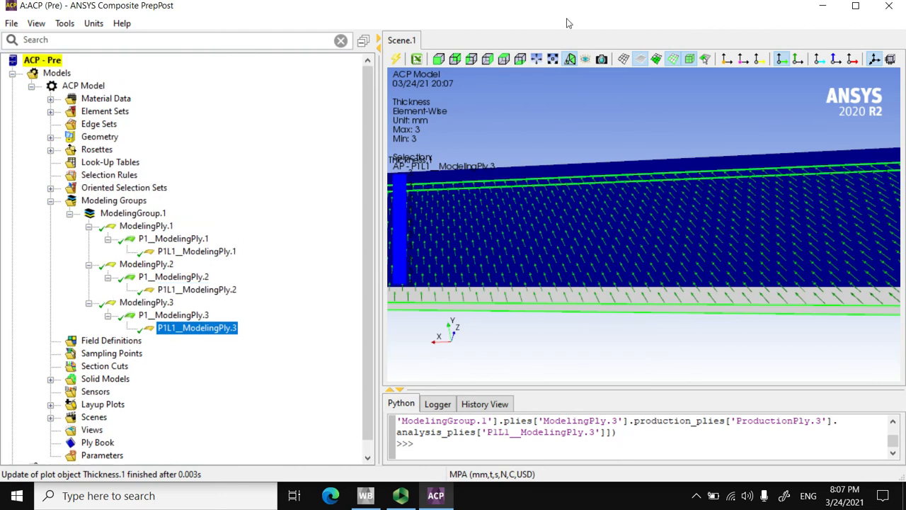
click(889, 5)
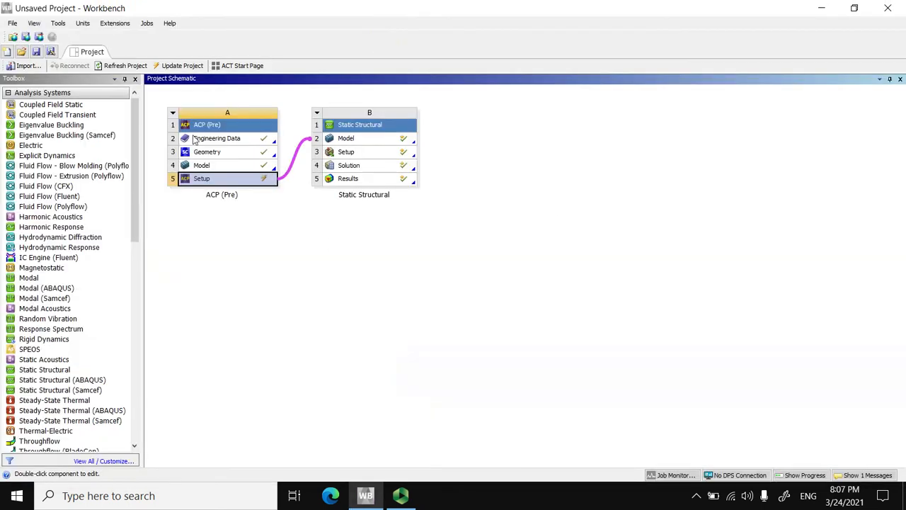
click(181, 66)
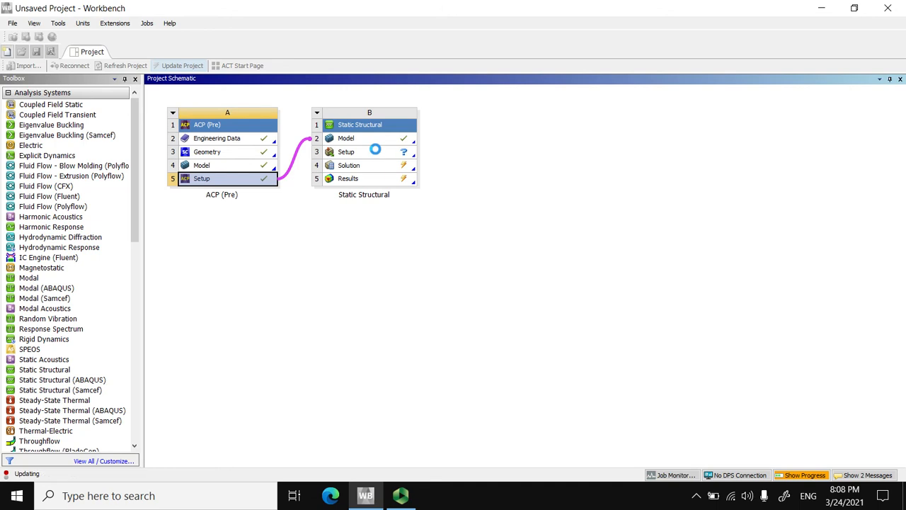
- Open the Static Structural model and assign the Fixed Support to the plate's short end face on the negative X side
double_click(373, 138)
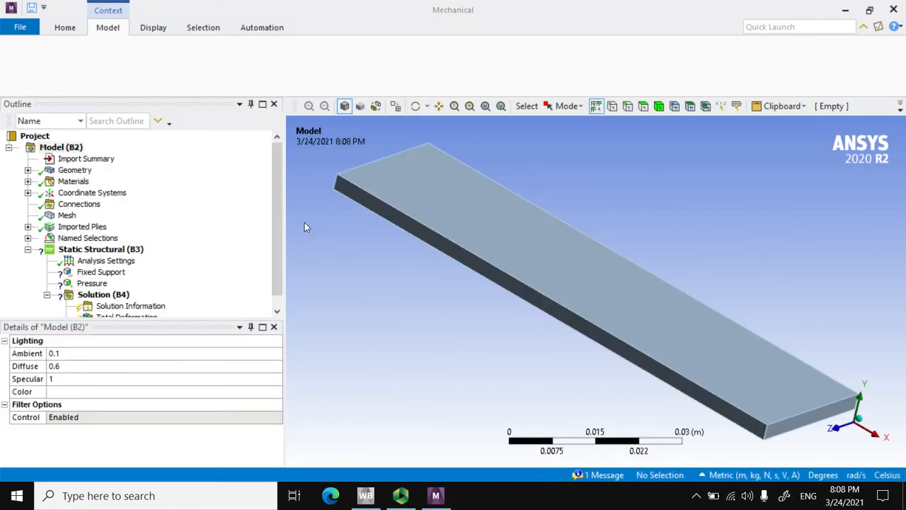
click(101, 272)
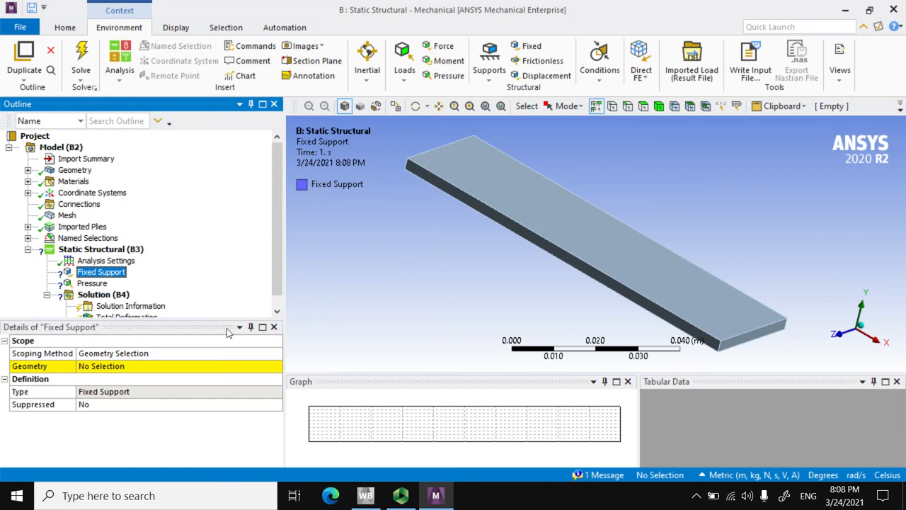
middle_drag(394, 232, 499, 245)
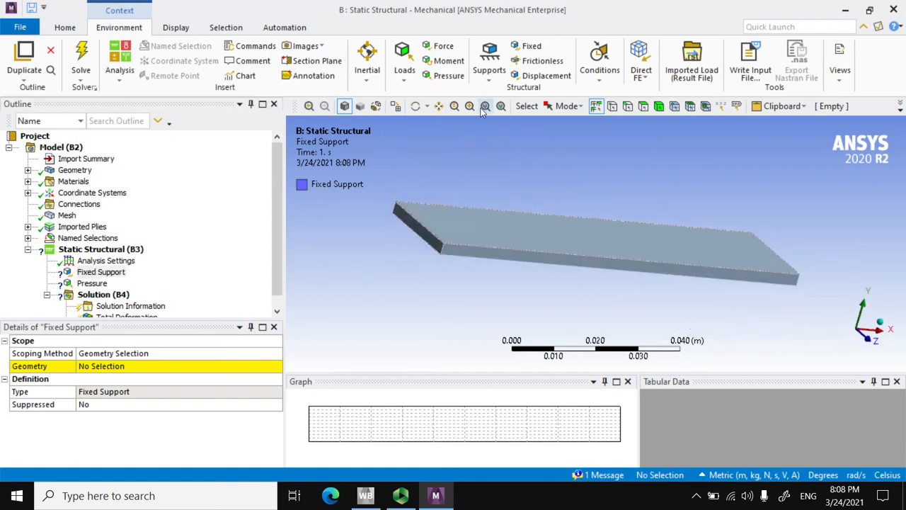
click(643, 107)
click(429, 235)
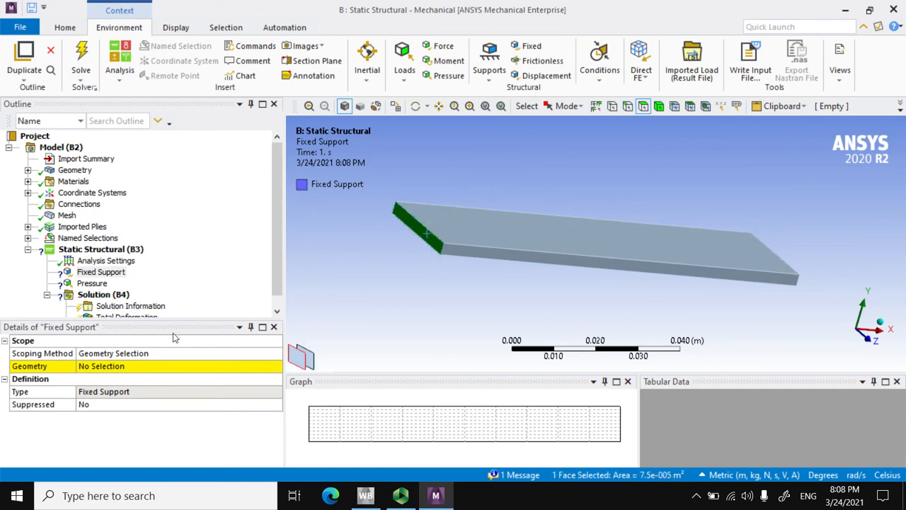
click(120, 365)
click(120, 366)
- Assign the existing Pressure load to the plate's short end face on the positive X side, opposite the fixed support
middle_drag(549, 304, 442, 296)
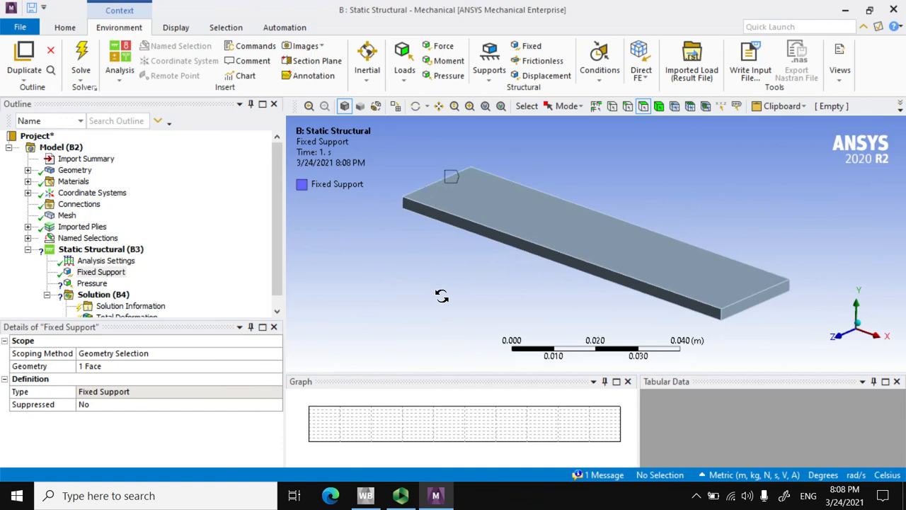
click(92, 283)
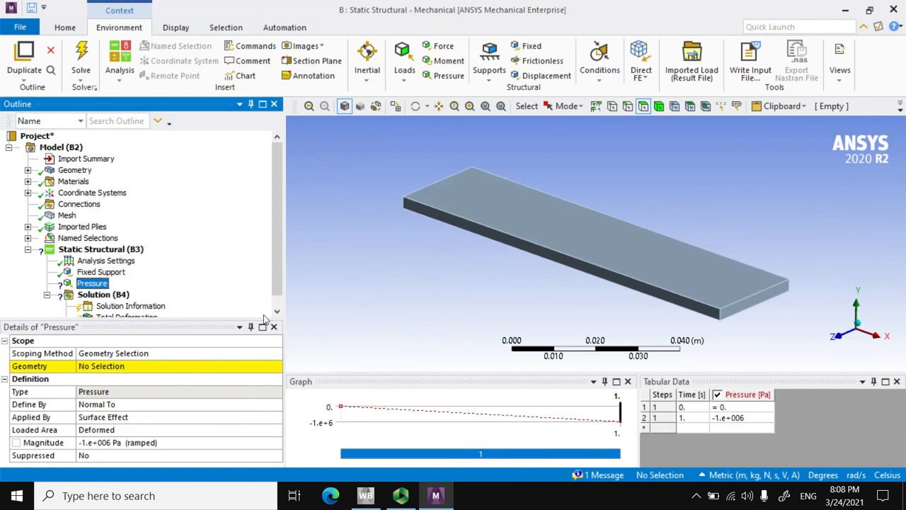
click(119, 368)
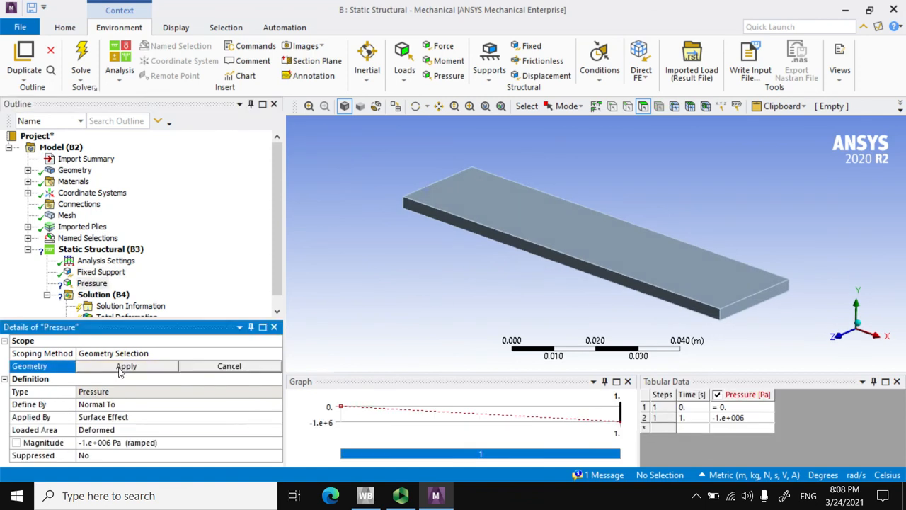
click(752, 306)
click(127, 366)
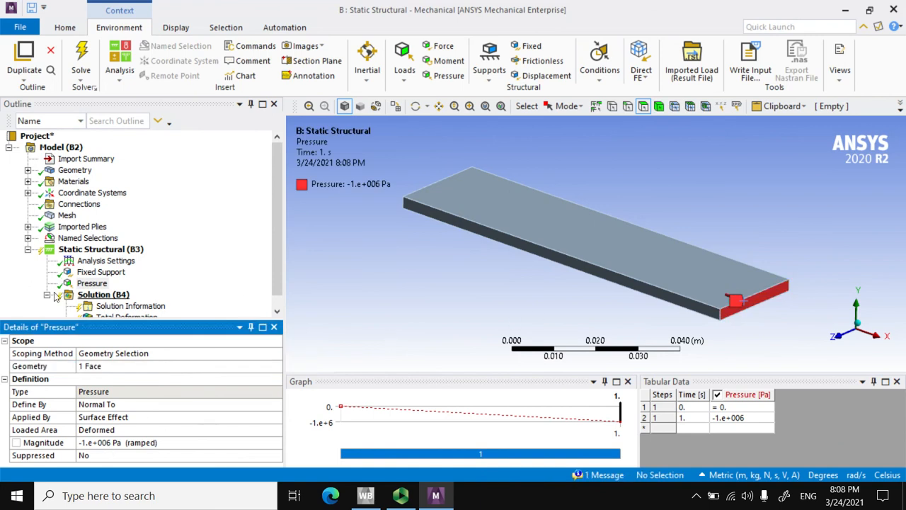
- Solve the static structural analysis
click(113, 285)
right_click(112, 286)
click(145, 309)
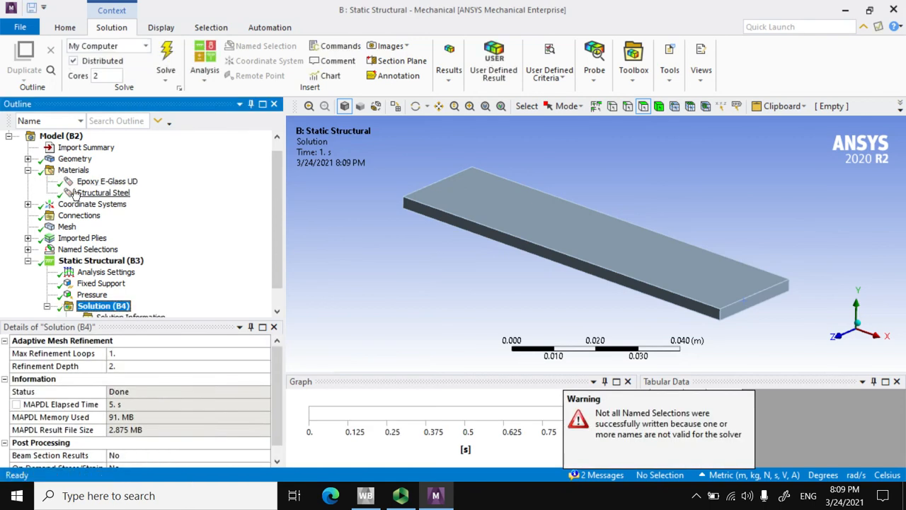
- Expand the imported plies of ModelingGroup.1 and inspect the angle and other properties of ModelingPly.1's analysis ply
click(28, 237)
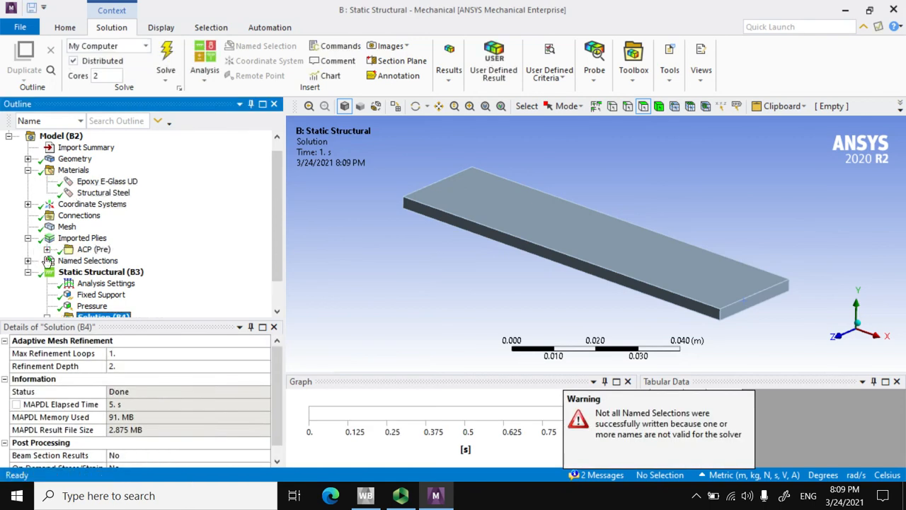
click(47, 249)
click(66, 261)
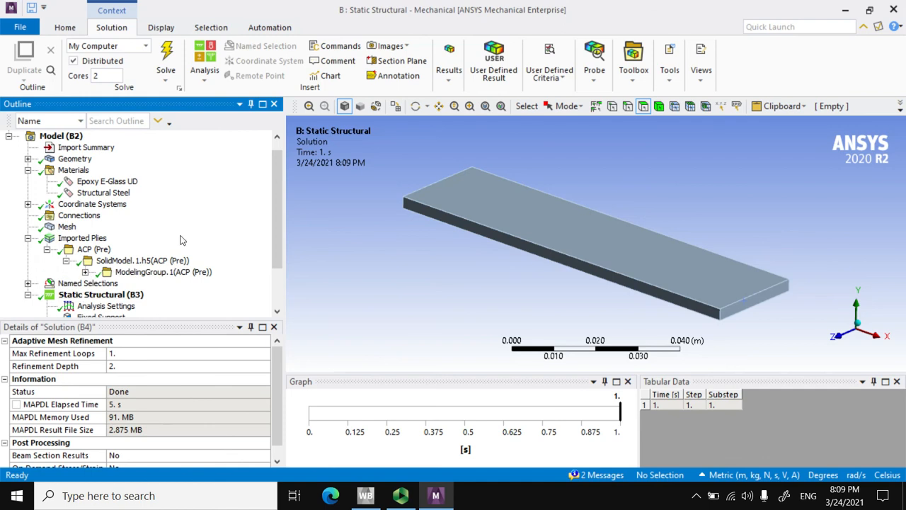
click(85, 271)
scroll(183, 236, down, 3)
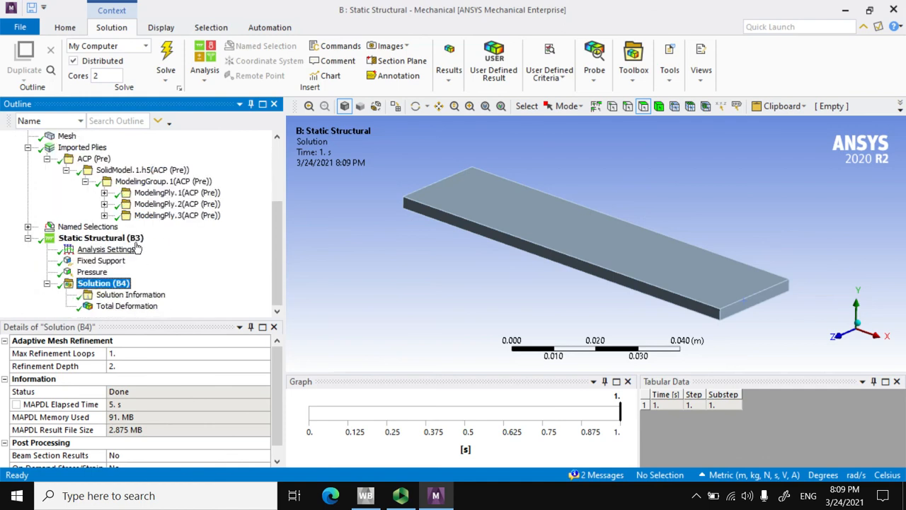
click(104, 215)
click(104, 193)
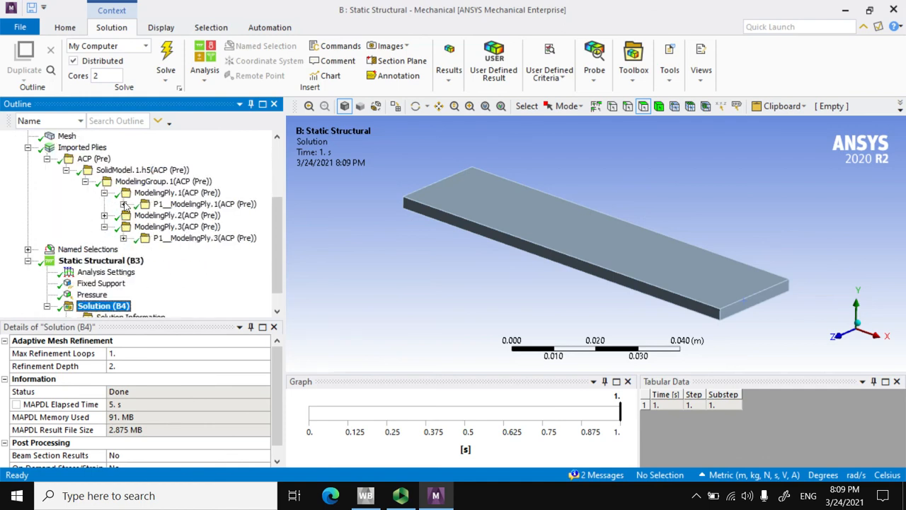
click(123, 204)
click(212, 216)
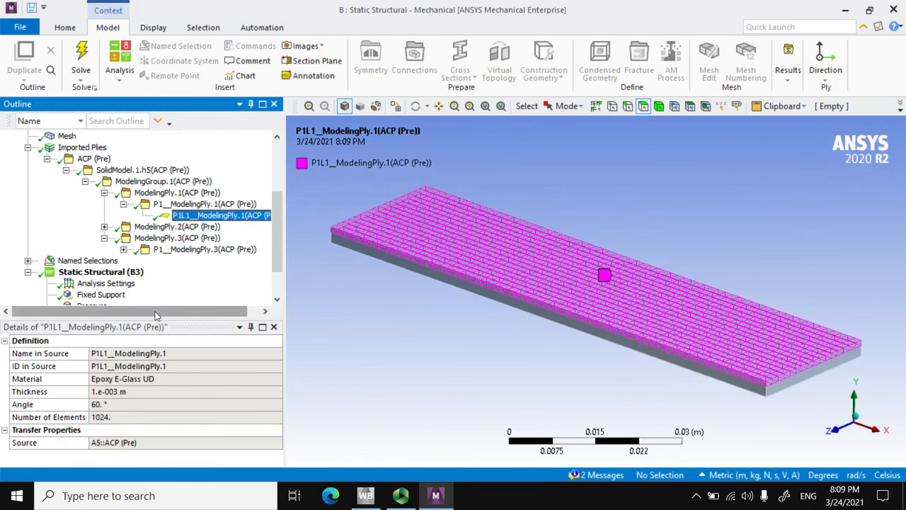
- Inspect the properties of the imported analysis plies of ModelingPly.2 and ModelingPly.3
click(104, 226)
click(123, 237)
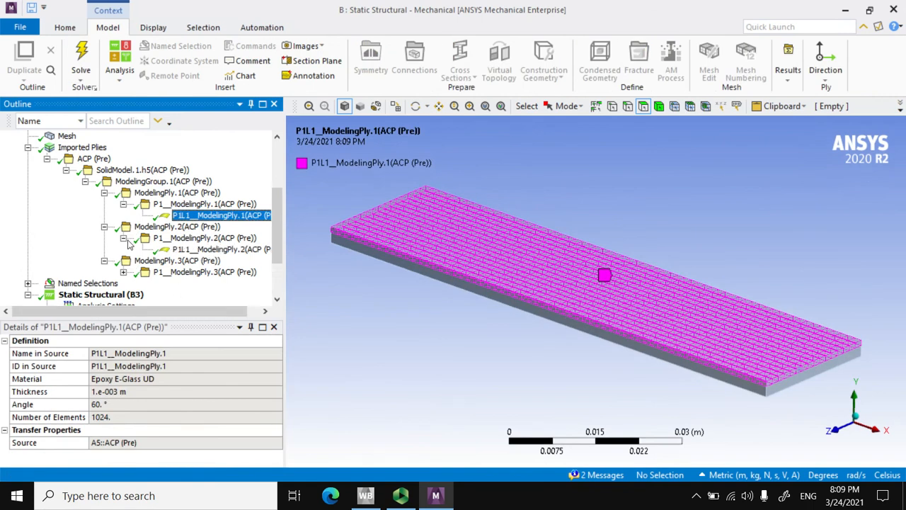
click(212, 250)
click(123, 272)
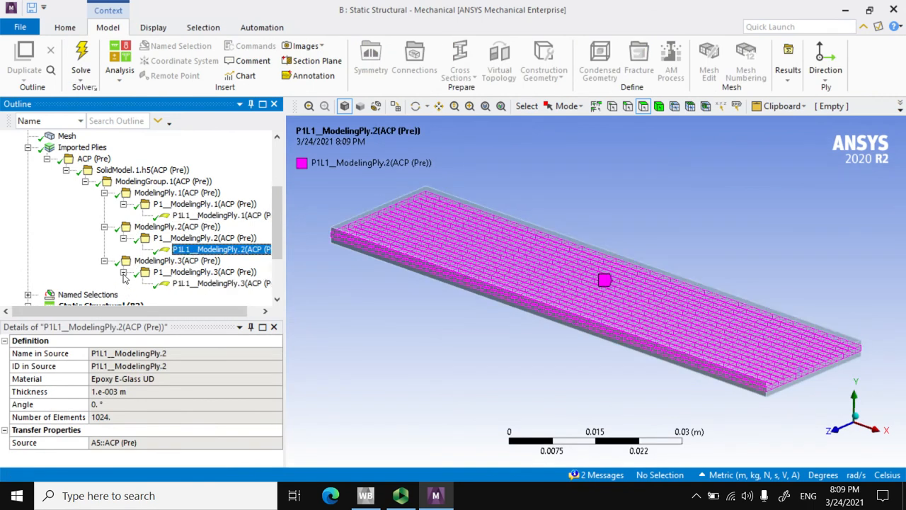
click(187, 284)
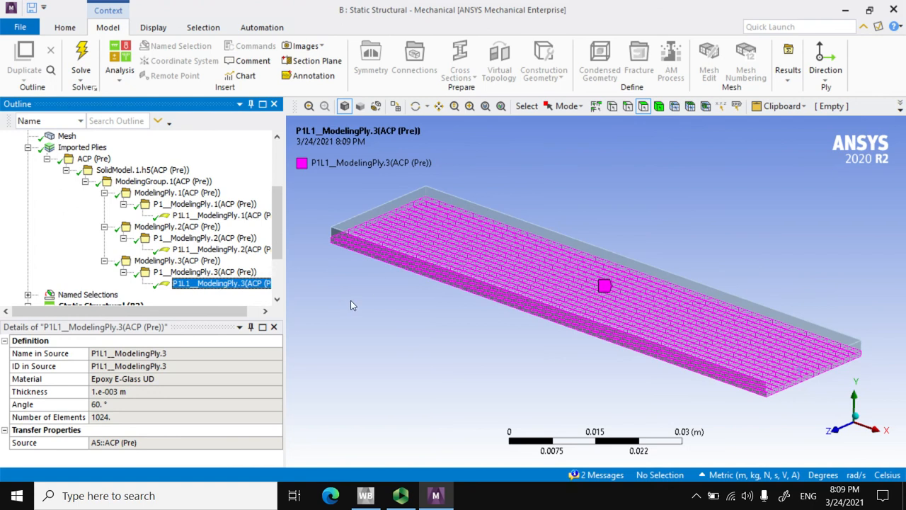
- Display the Total Deformation result and play its animation while viewing the plate from another angle
scroll(210, 296, down, 3)
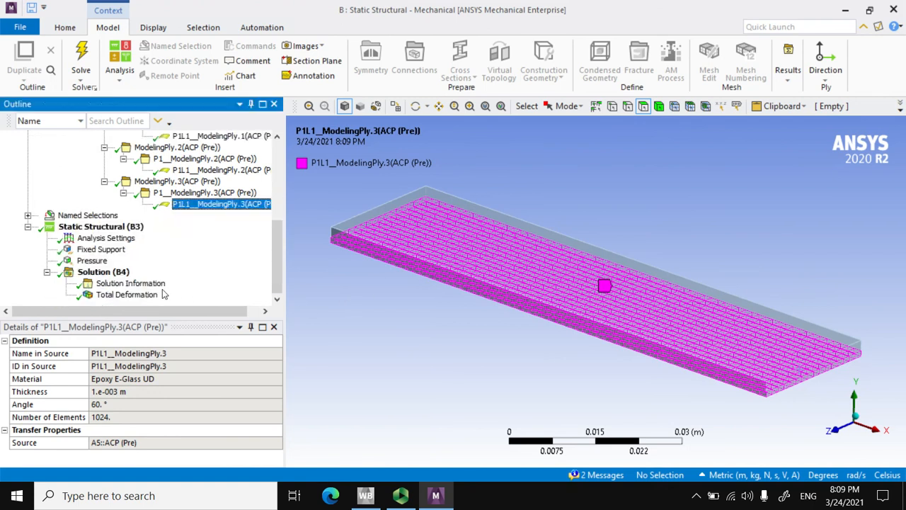
click(127, 295)
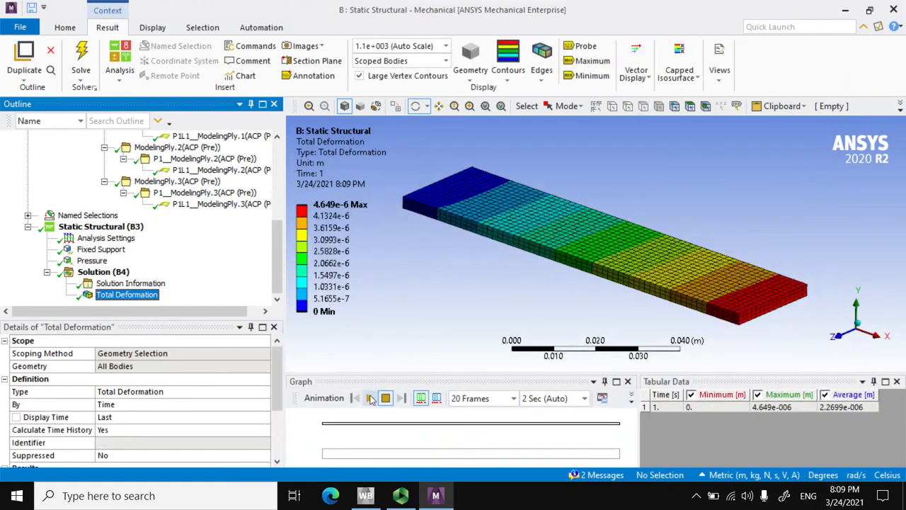
click(370, 398)
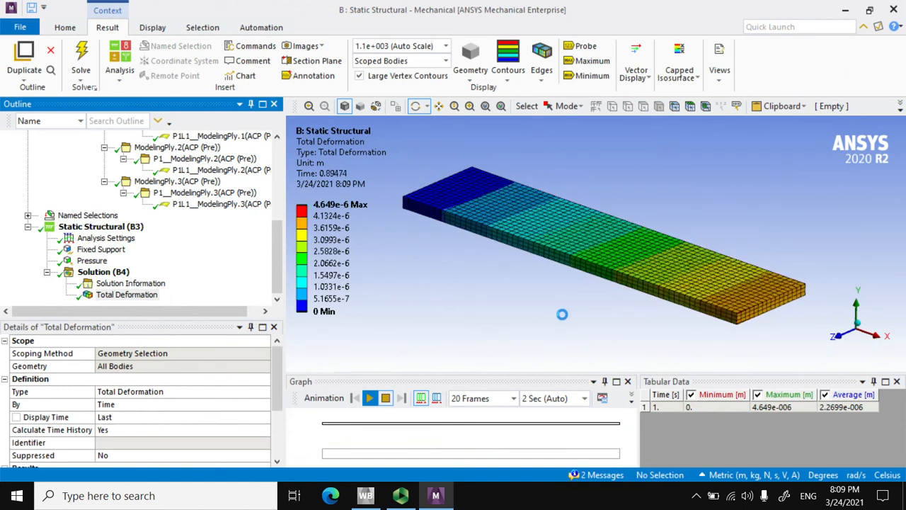
drag(561, 314, 499, 284)
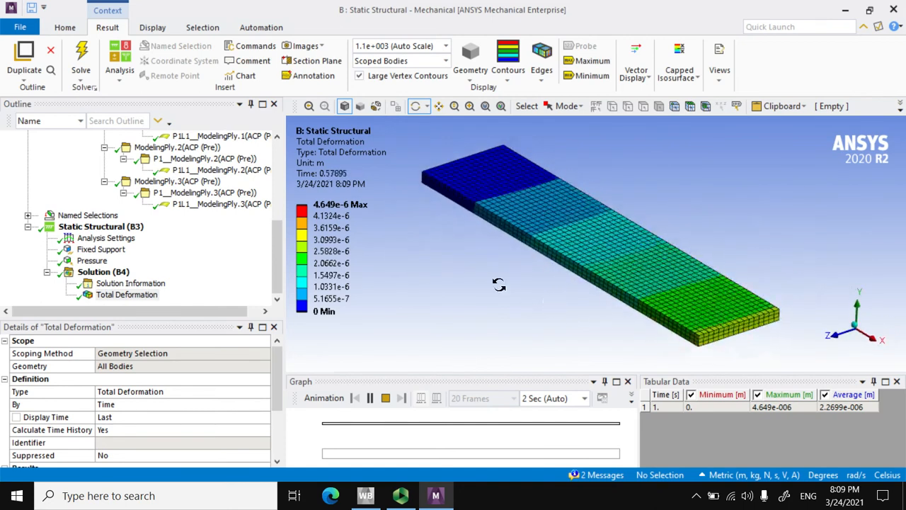
- Insert a Normal Stress result under the solution
click(127, 295)
click(107, 272)
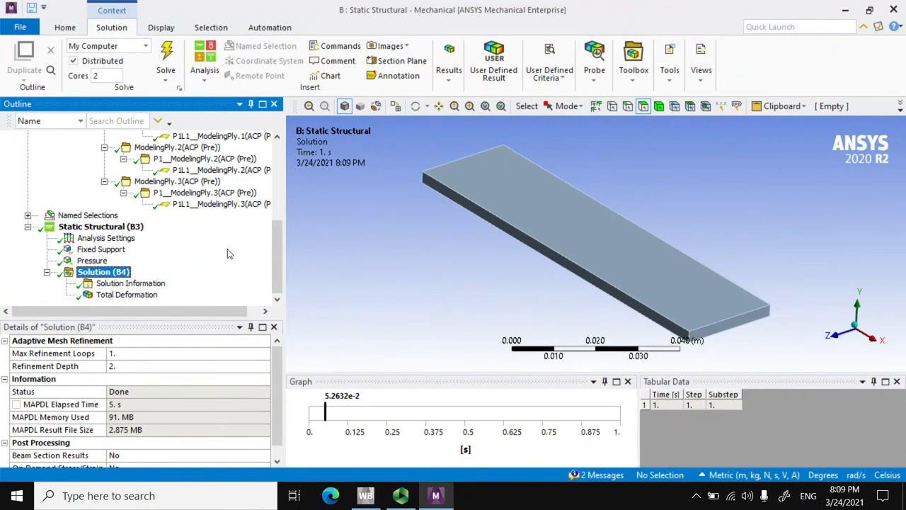
right_click(121, 272)
mouse_move(181, 281)
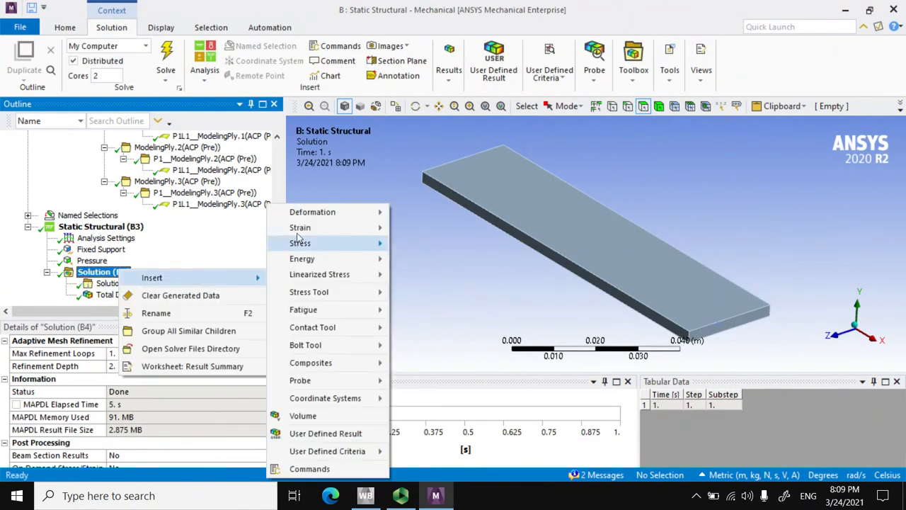
mouse_move(306, 243)
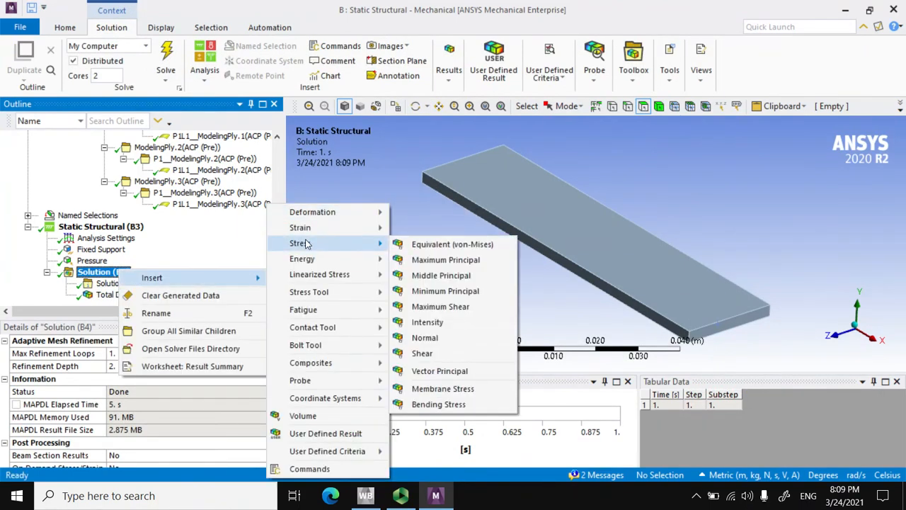
click(425, 337)
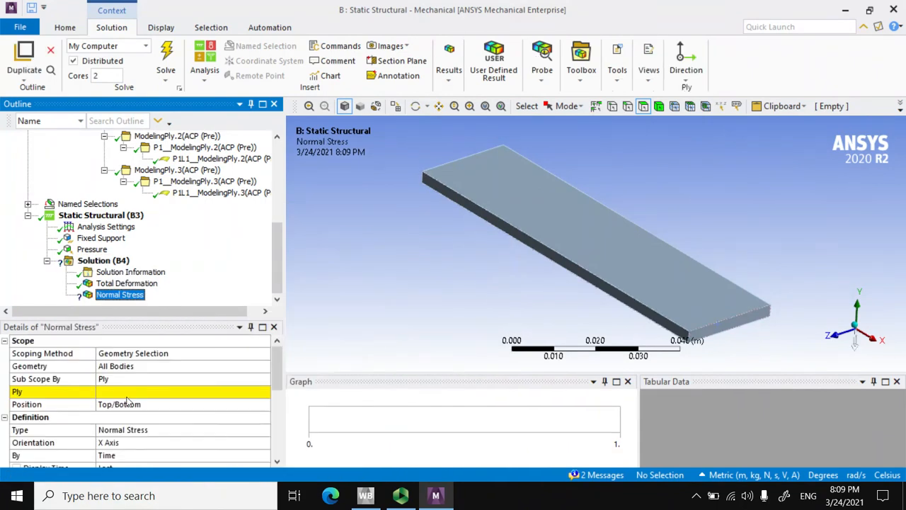
- Scope the Normal Stress result to the imported ply P1L1__ModelingPly.1
scroll(213, 212, up, 3)
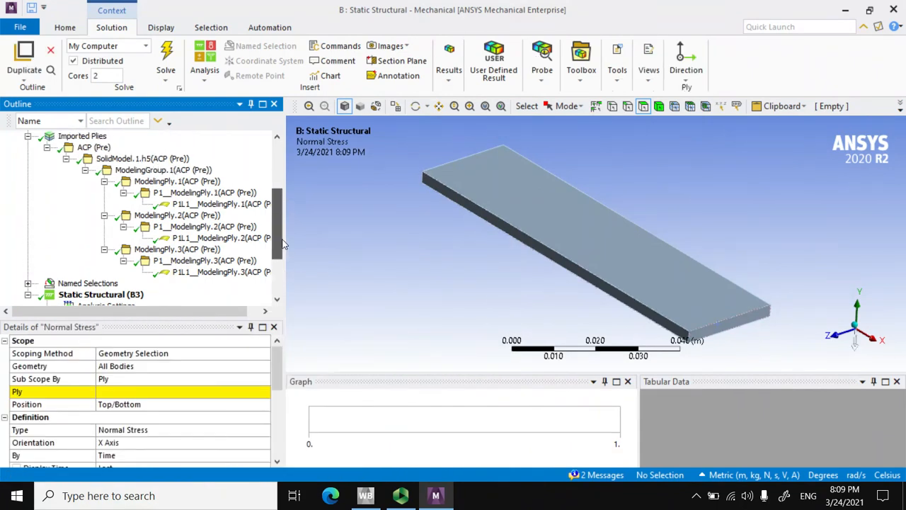
click(216, 205)
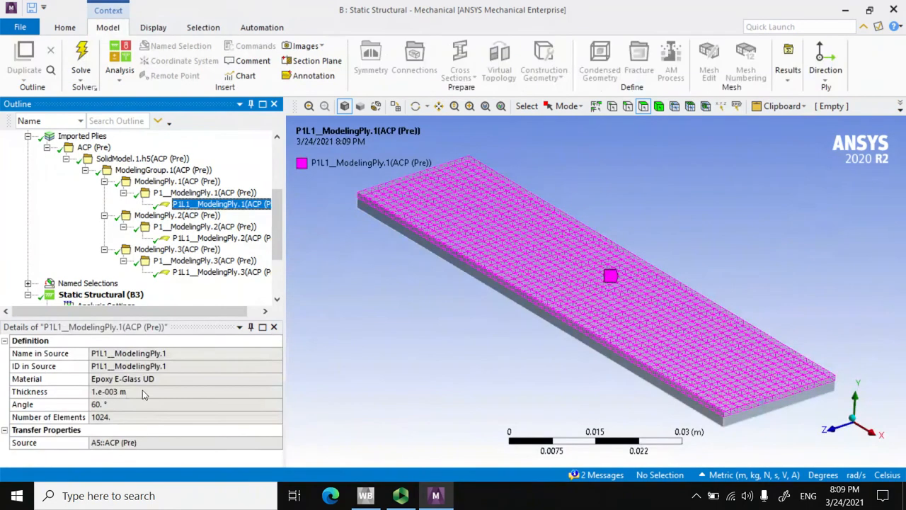
scroll(233, 241, down, 3)
click(121, 294)
click(121, 393)
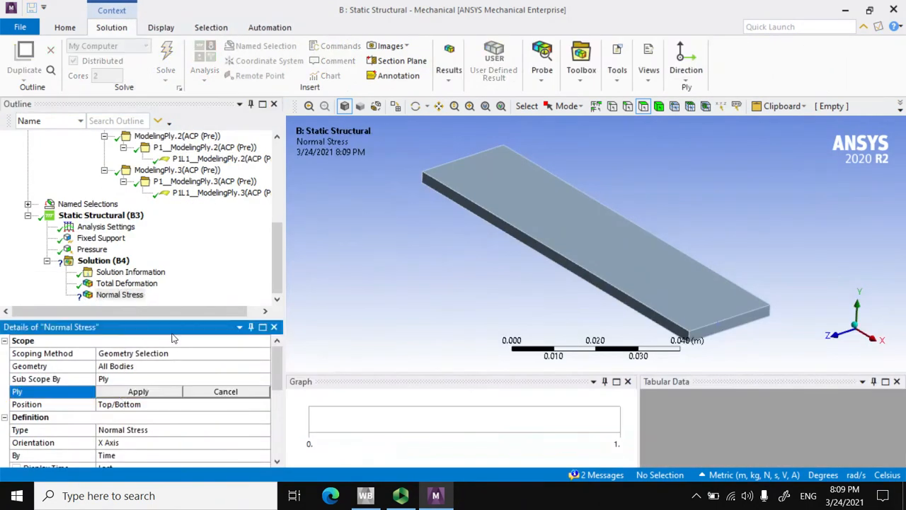
scroll(274, 247, up, 3)
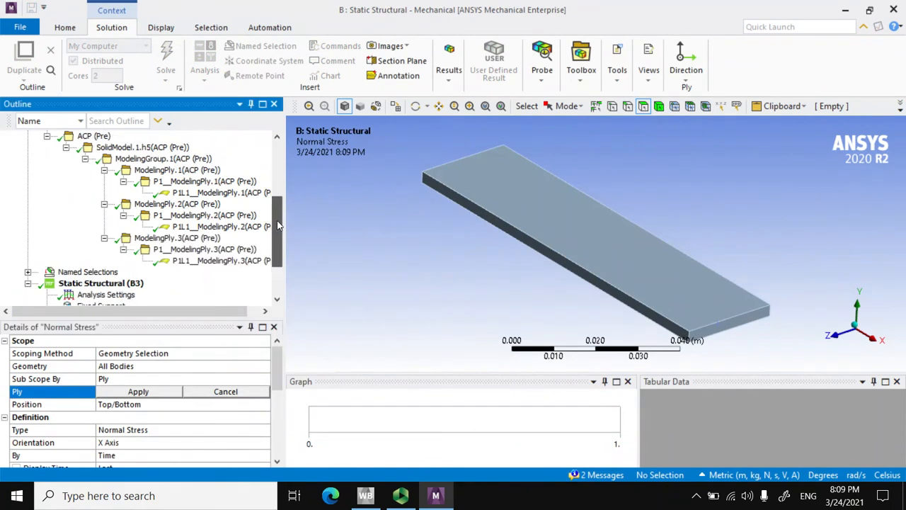
click(220, 193)
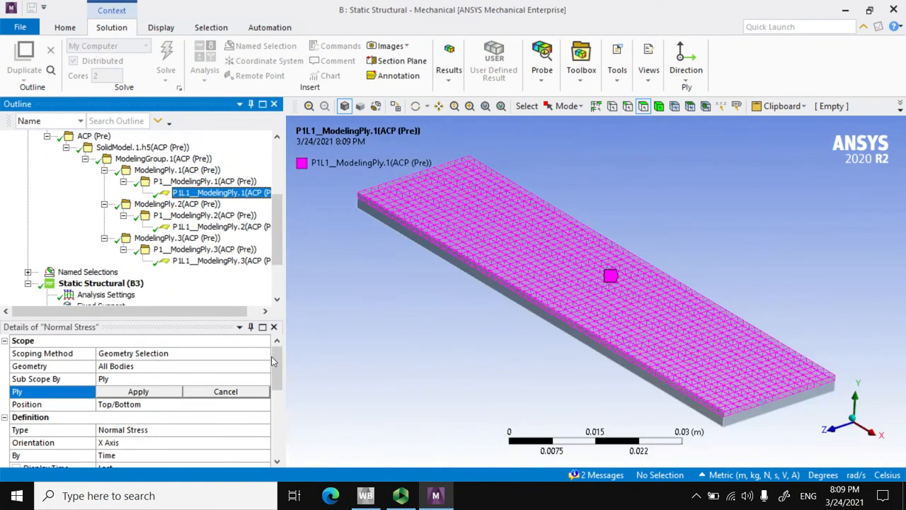
click(139, 392)
drag(276, 361, 280, 383)
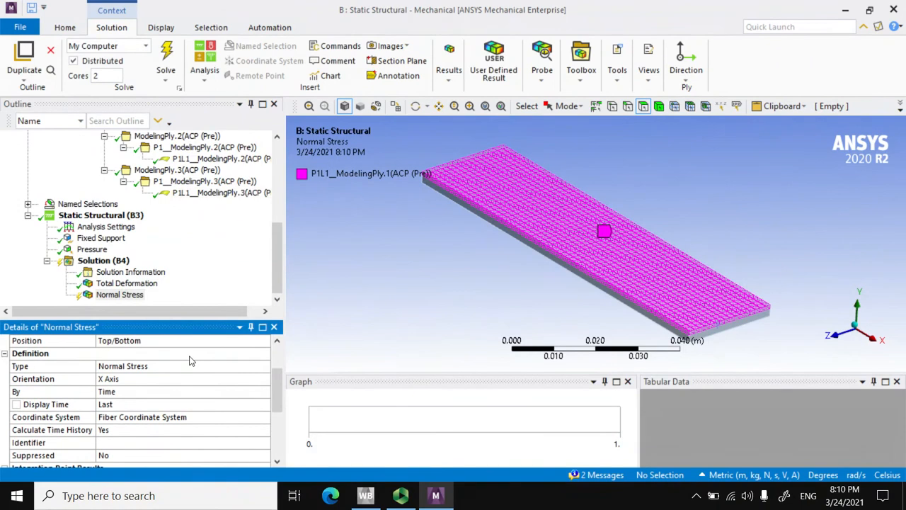
- Set the Normal Stress result's position within the ply to Middle and evaluate all results
click(196, 344)
click(264, 340)
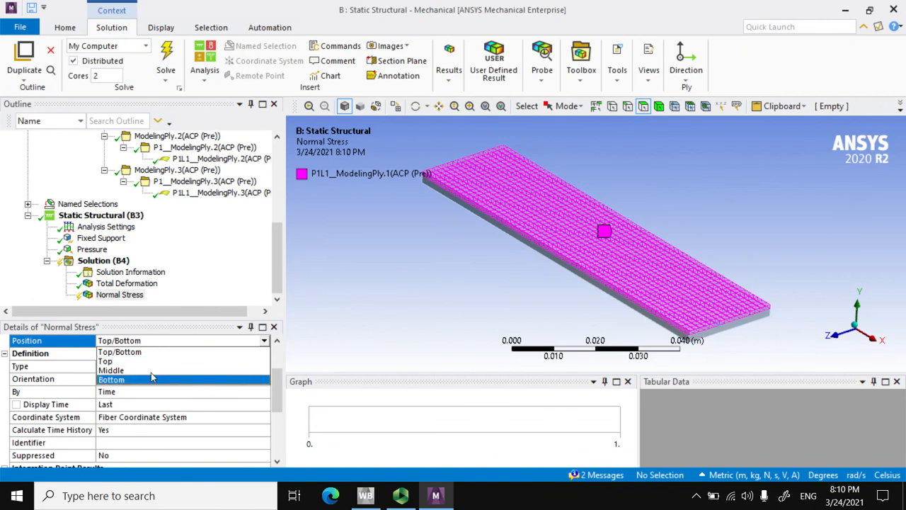
click(112, 371)
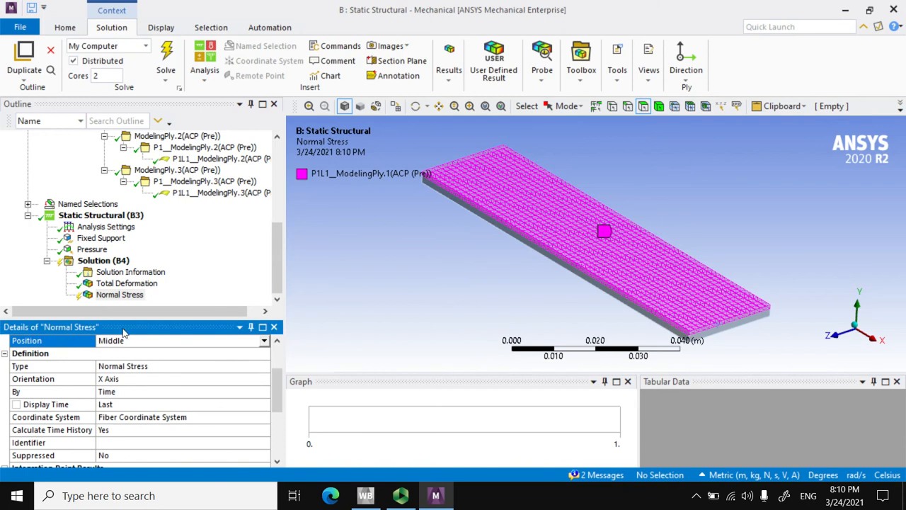
right_click(113, 294)
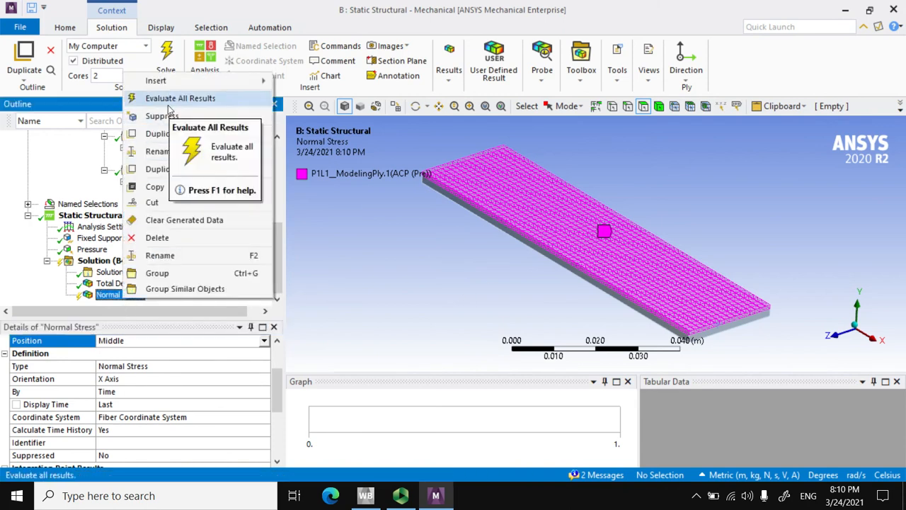
click(168, 104)
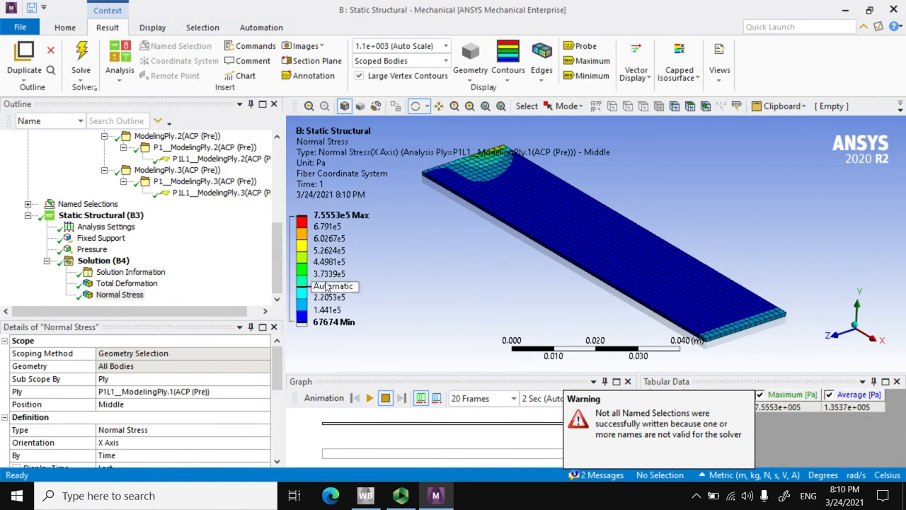
drag(495, 237, 488, 275)
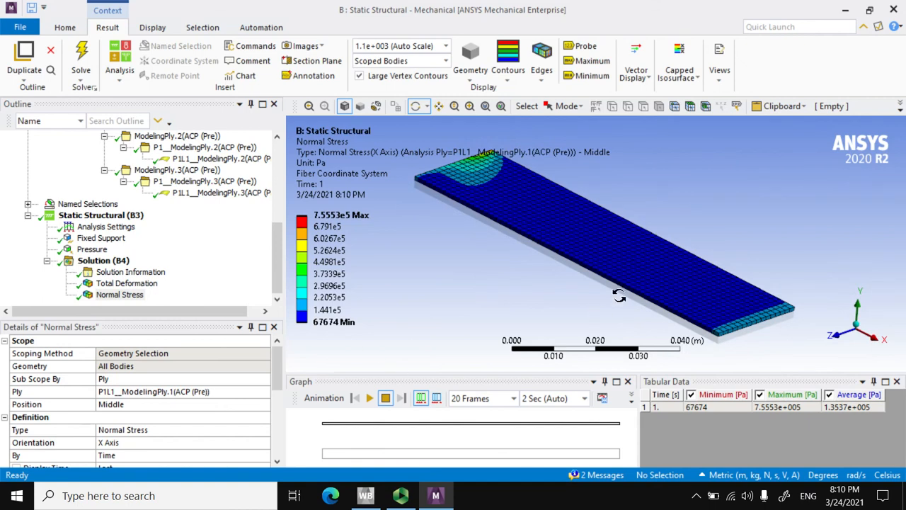
- Review the Orientation and Coordinate System options of the Normal Stress result, keeping X Axis and Fiber Coordinate System
drag(276, 375, 269, 400)
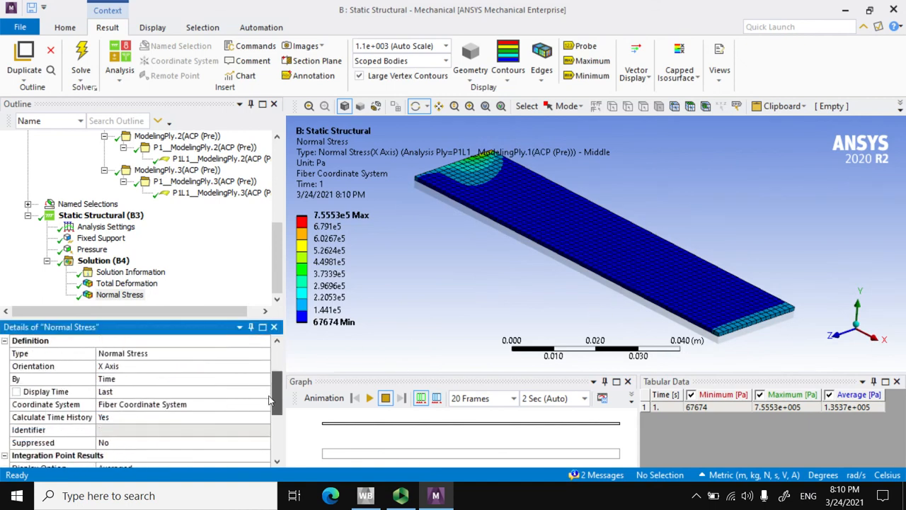
click(201, 370)
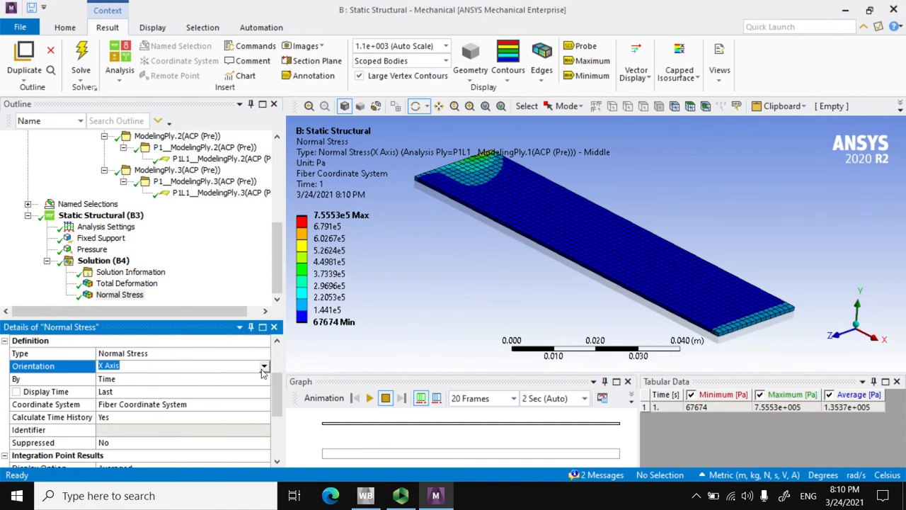
click(263, 367)
click(263, 367)
click(264, 367)
click(353, 353)
click(90, 406)
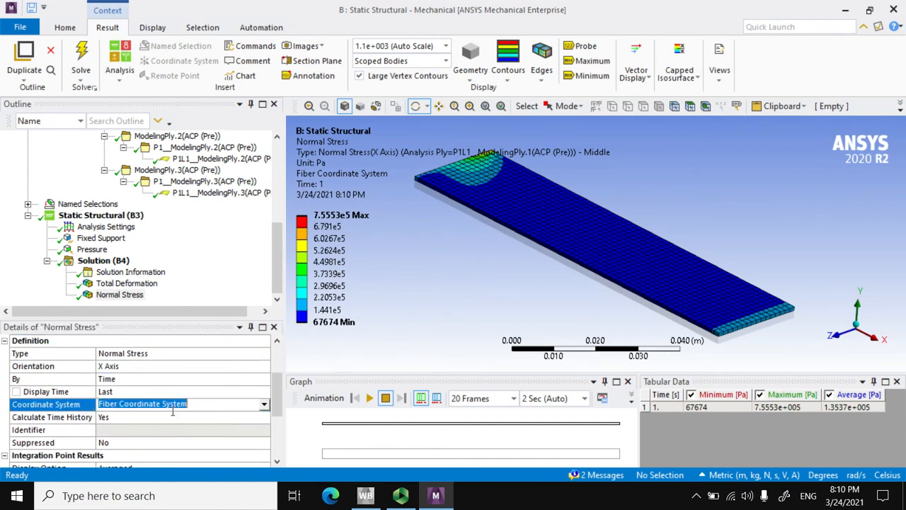
click(263, 405)
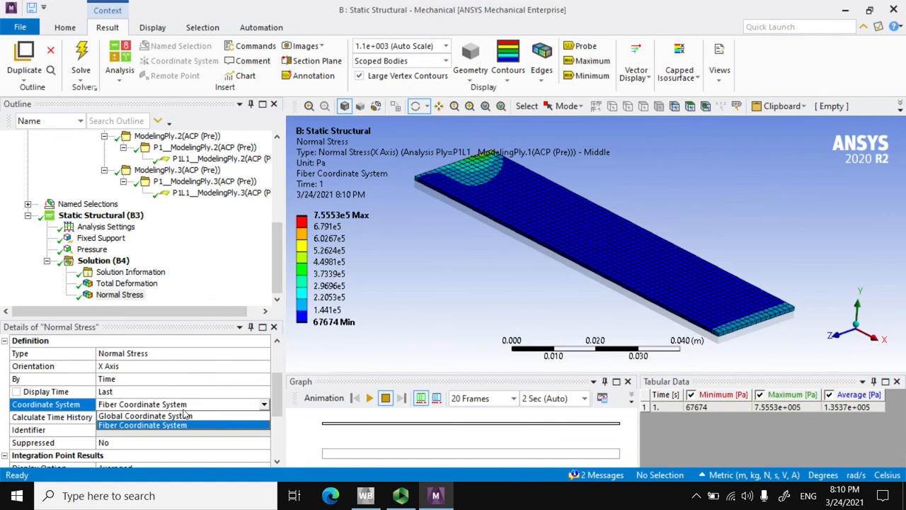
click(411, 314)
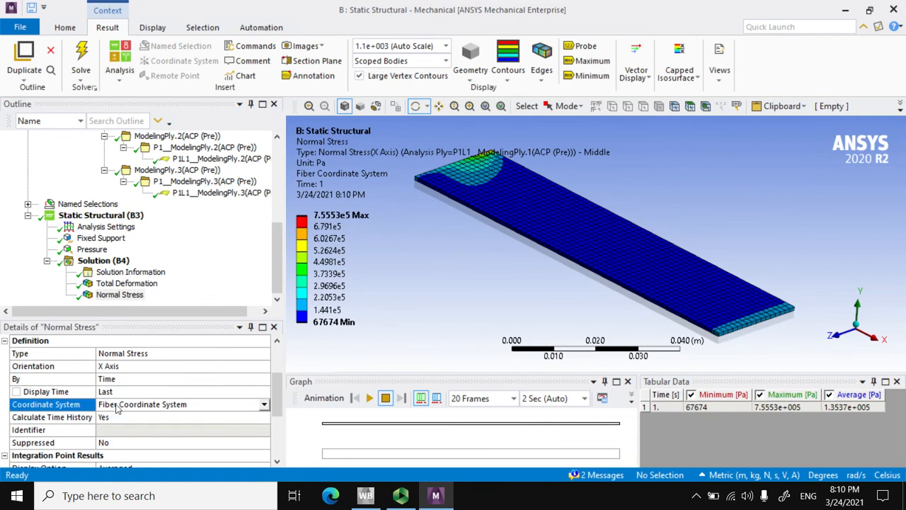
click(265, 406)
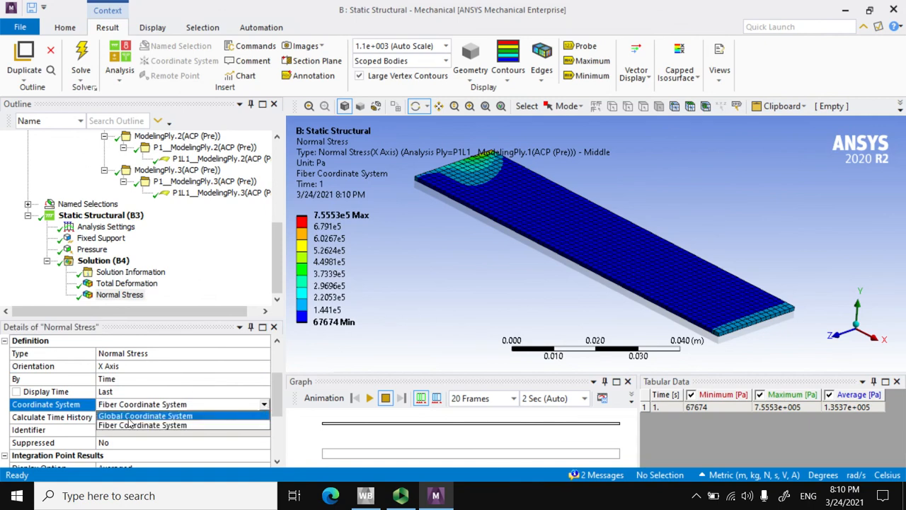
click(160, 426)
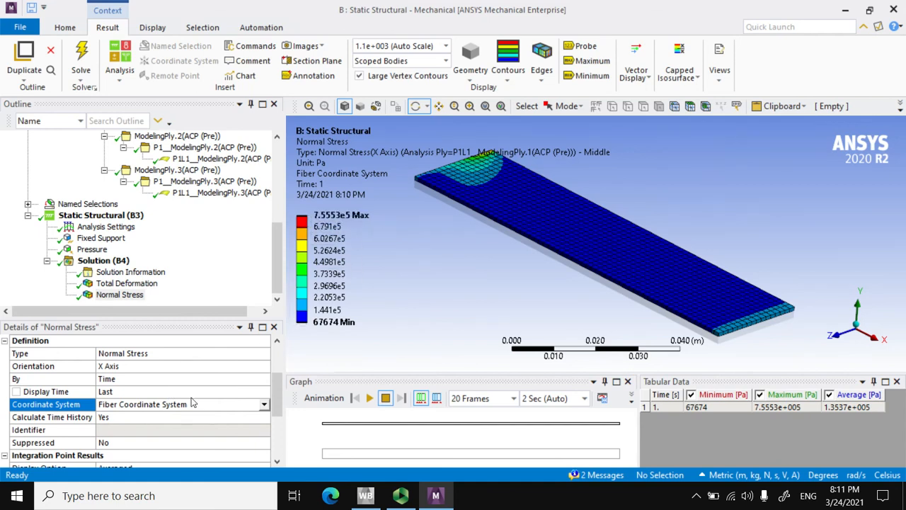
- Change the Normal Stress result to the Global Coordinate System, solve again and examine the stress results
click(264, 406)
click(144, 417)
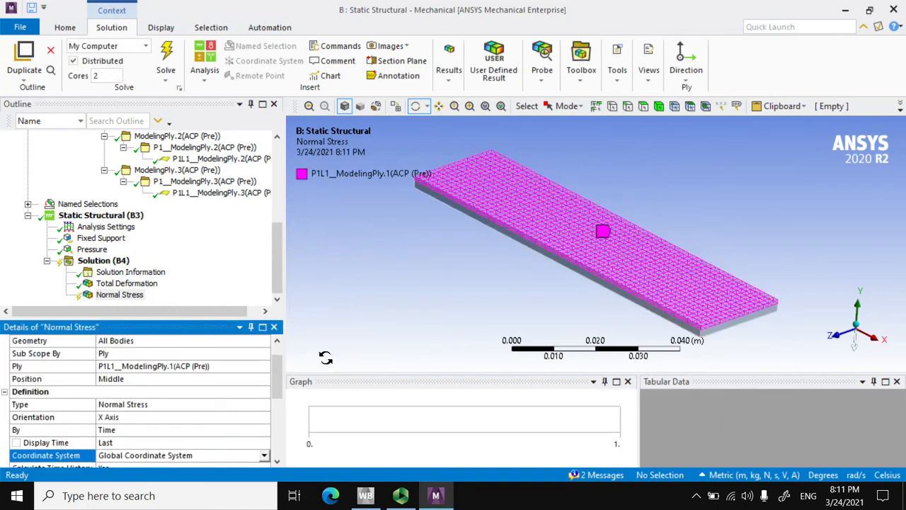
click(167, 61)
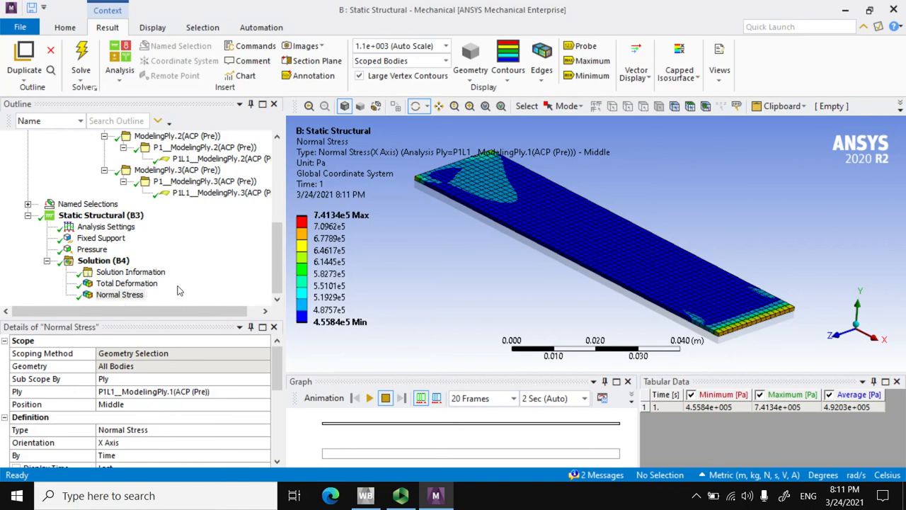
click(119, 296)
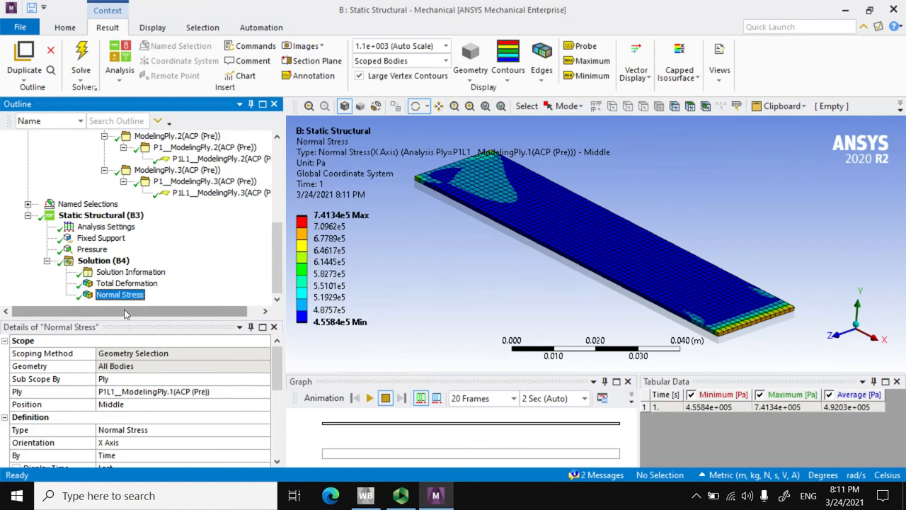
scroll(206, 383, down, 5)
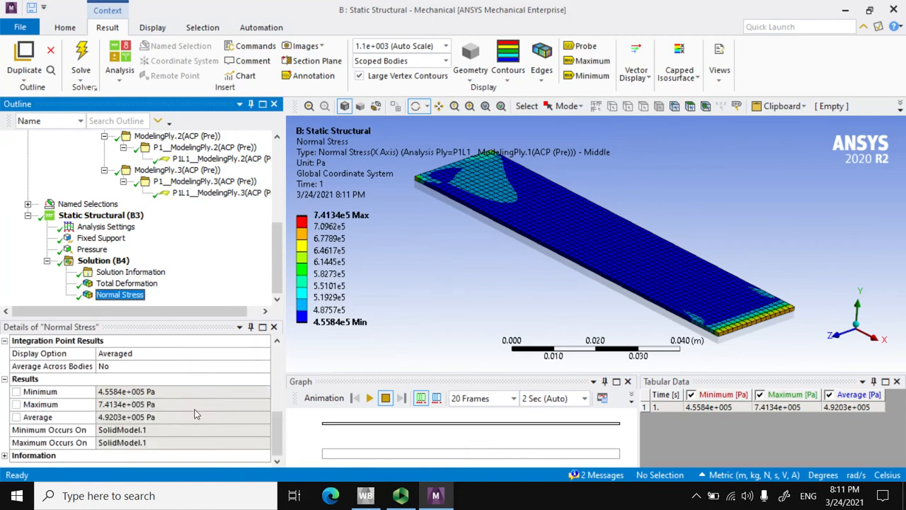
scroll(190, 379, up, 5)
- Set the Normal Stress result back to the Fiber Coordinate System and re-evaluate it
click(189, 406)
click(264, 404)
click(142, 427)
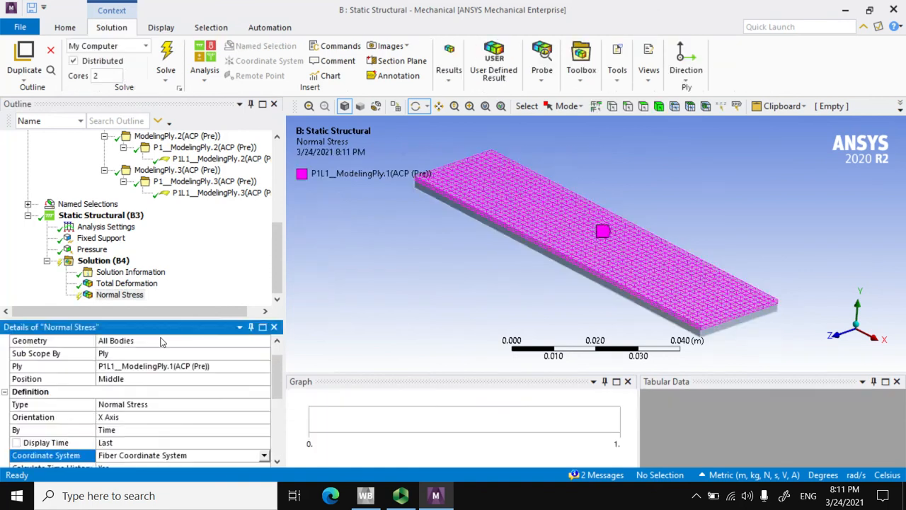
right_click(128, 300)
click(233, 93)
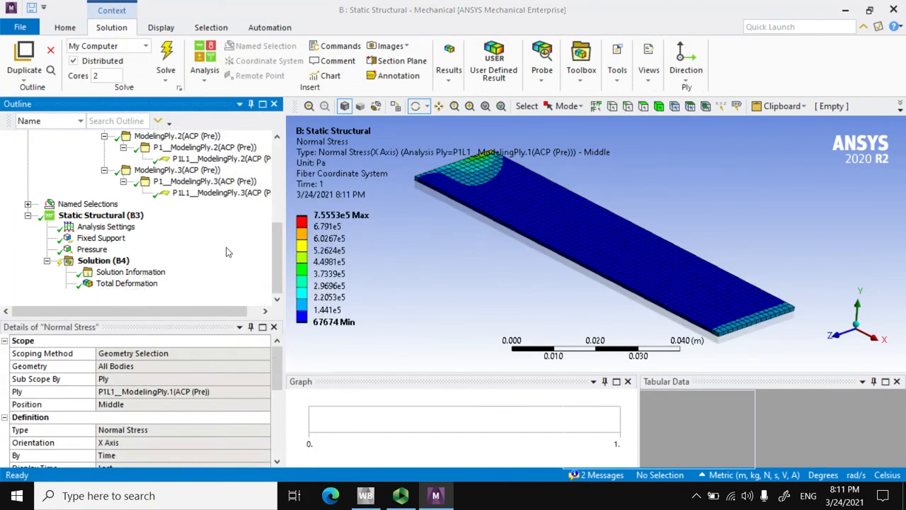
click(133, 296)
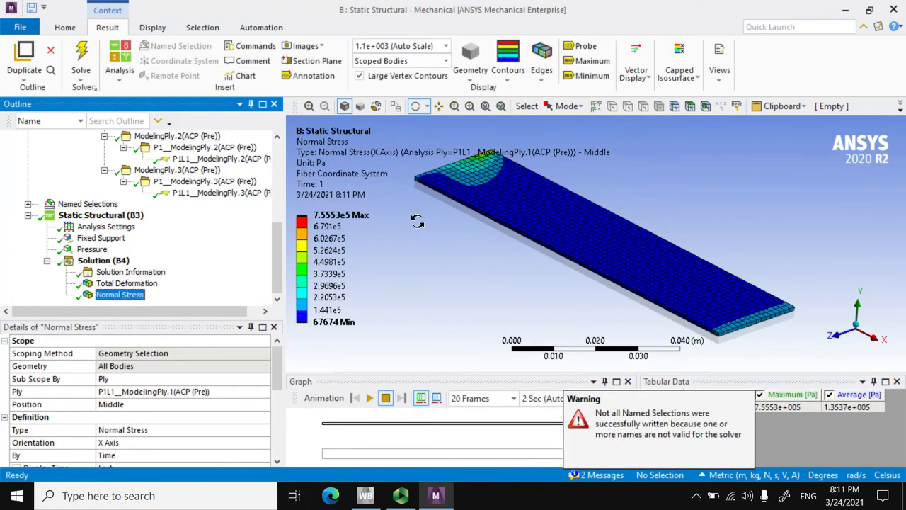
drag(478, 216, 458, 231)
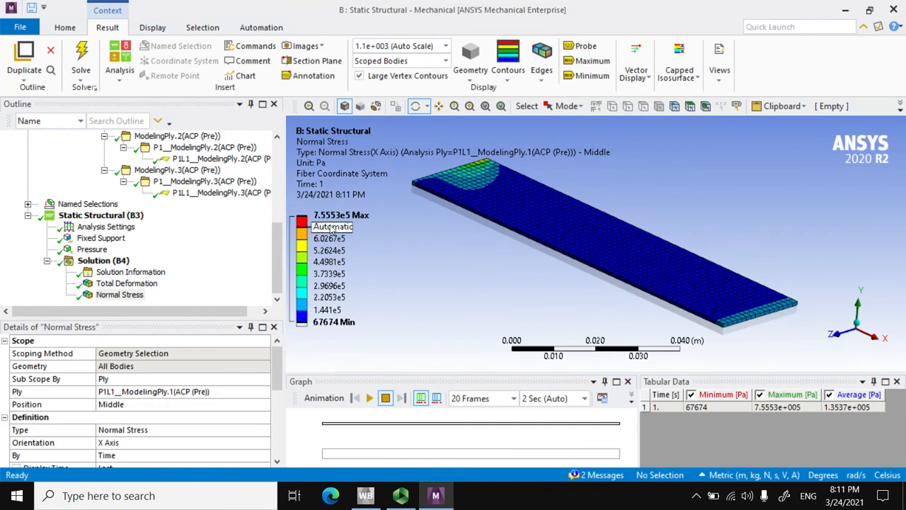
click(129, 296)
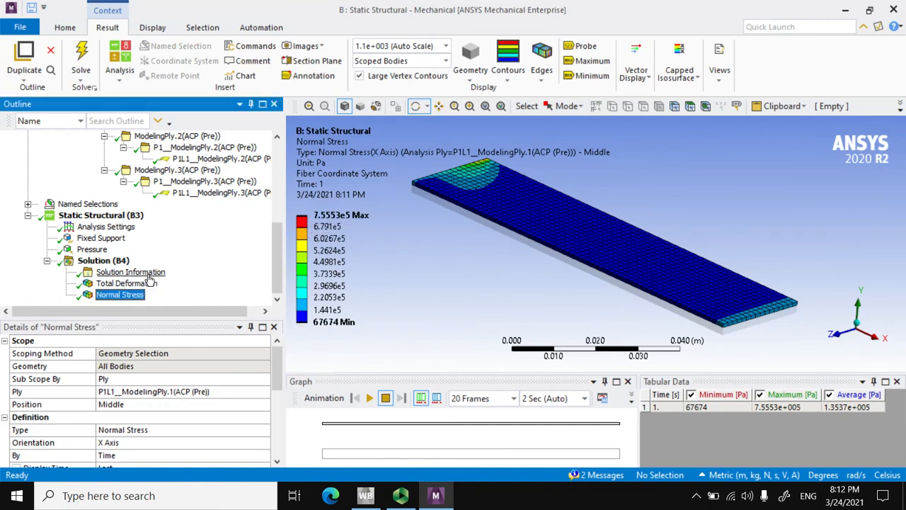
- Insert a second Normal Stress result under the solution
click(117, 261)
right_click(118, 261)
mouse_move(131, 271)
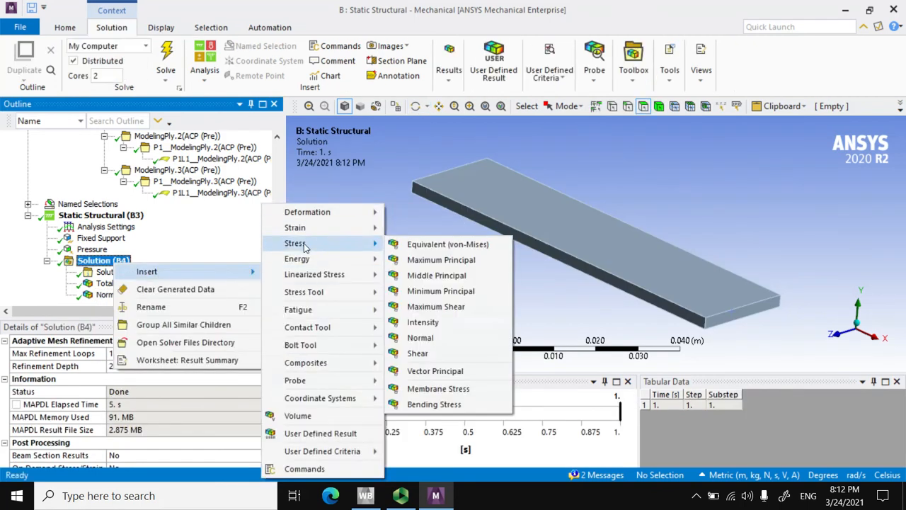
mouse_move(252, 272)
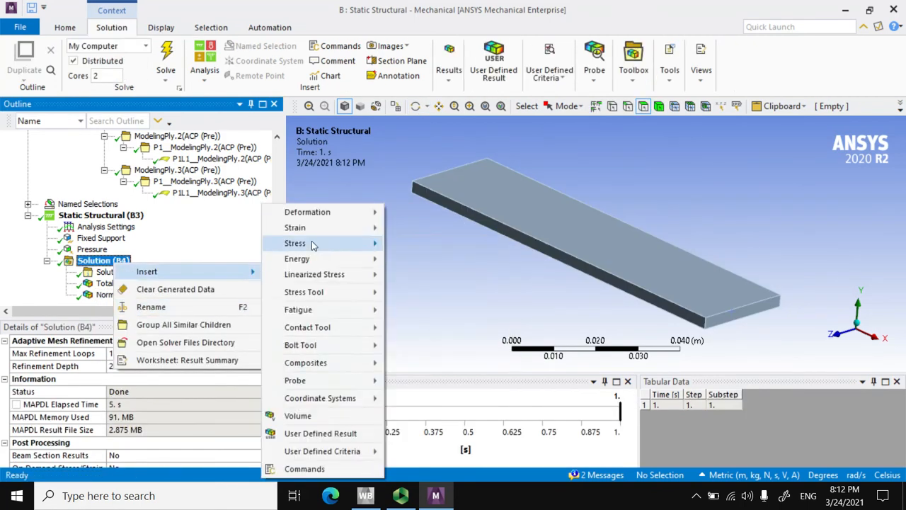
mouse_move(311, 243)
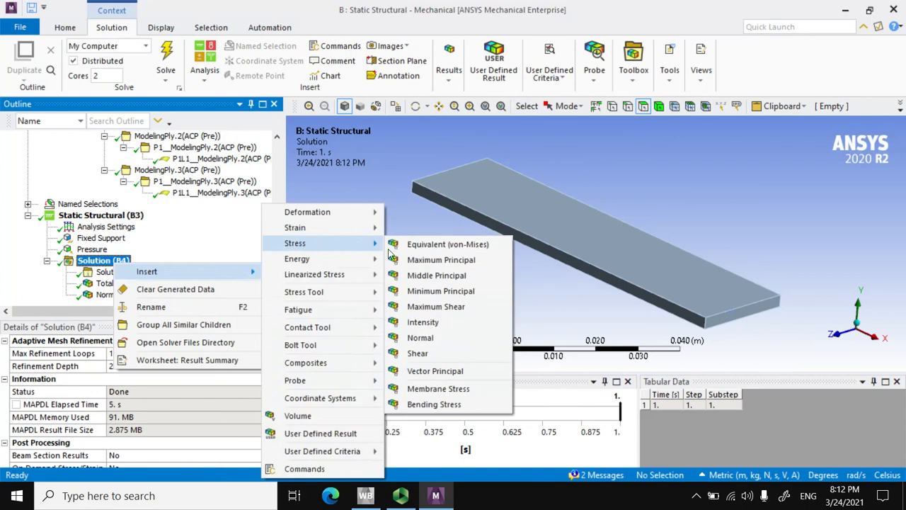
click(420, 338)
- Scope the second Normal Stress result to the imported ply P1L1__ModelingPly.2
drag(276, 273, 275, 239)
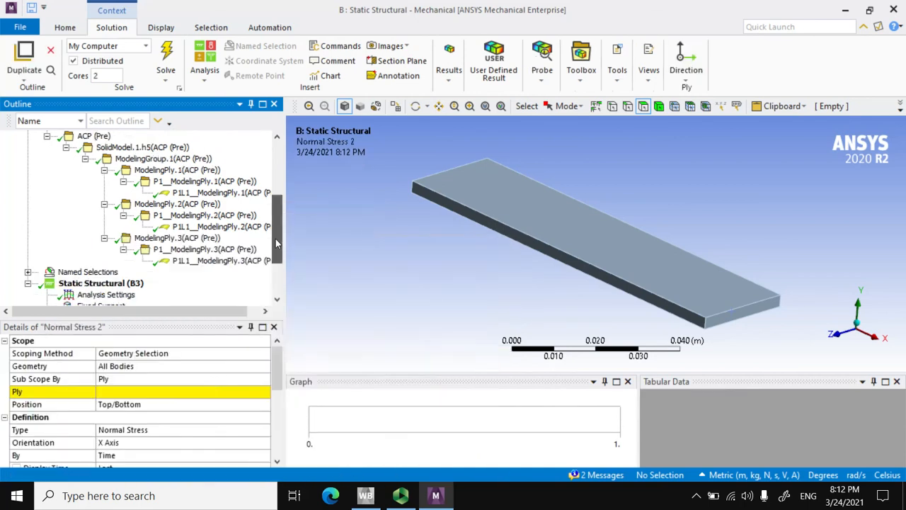
click(207, 228)
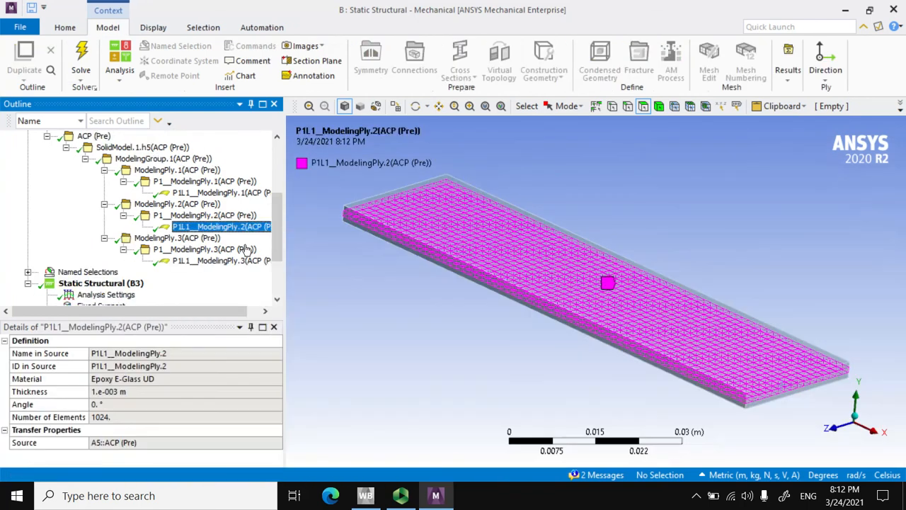
scroll(147, 282, down, 3)
click(122, 295)
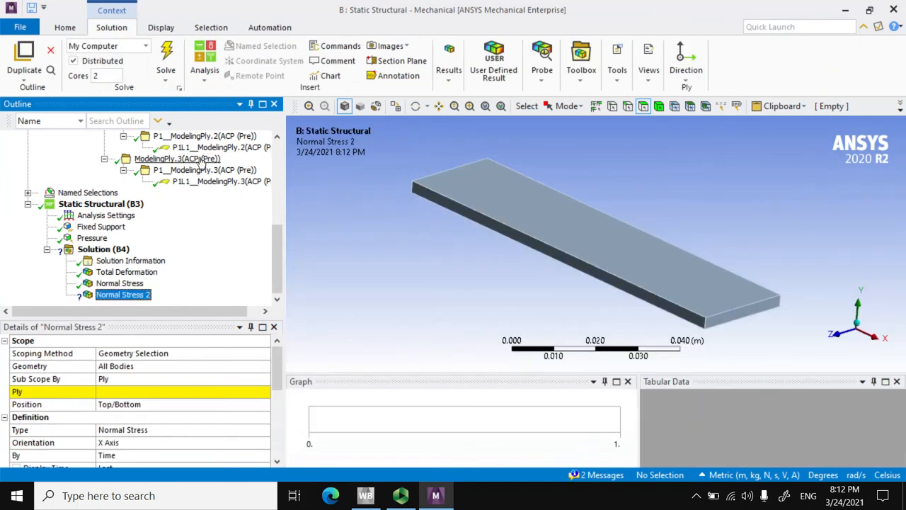
click(128, 391)
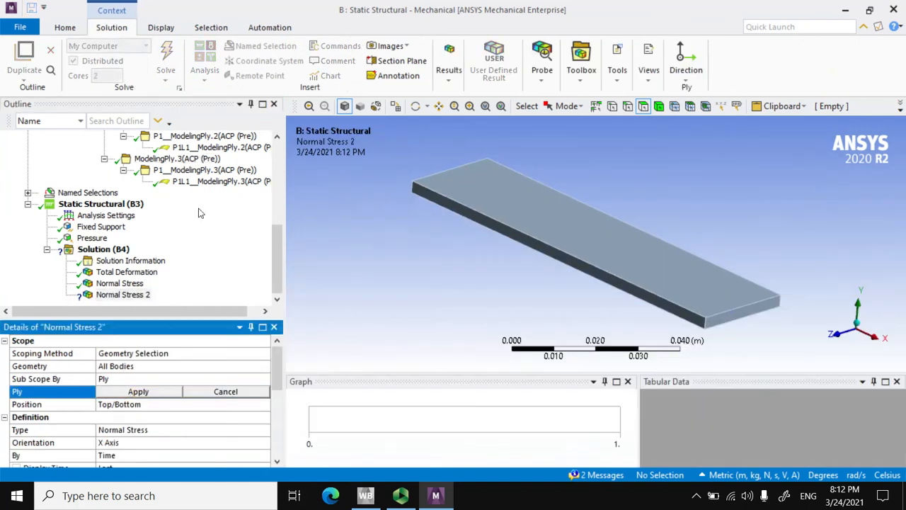
click(216, 147)
click(135, 391)
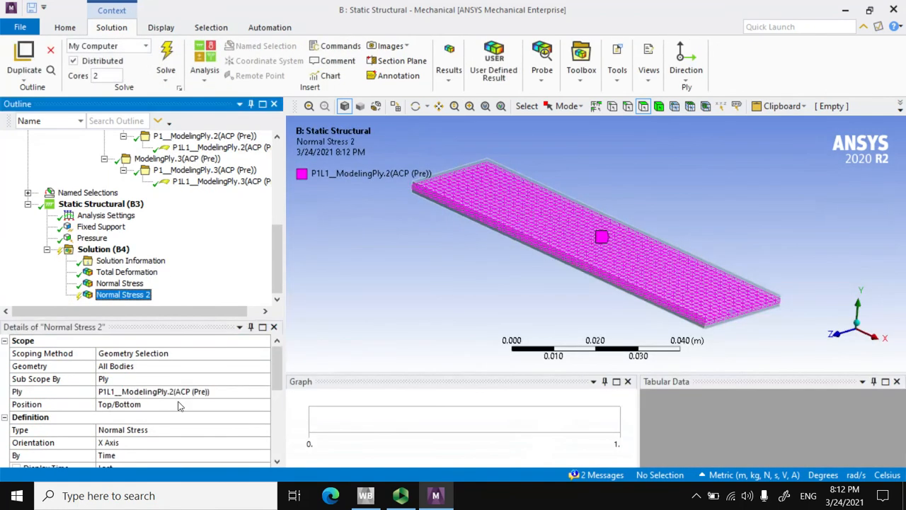
- Set the second Normal Stress result's position to Middle, check its coordinate system, and evaluate all results
click(221, 402)
click(264, 405)
click(108, 435)
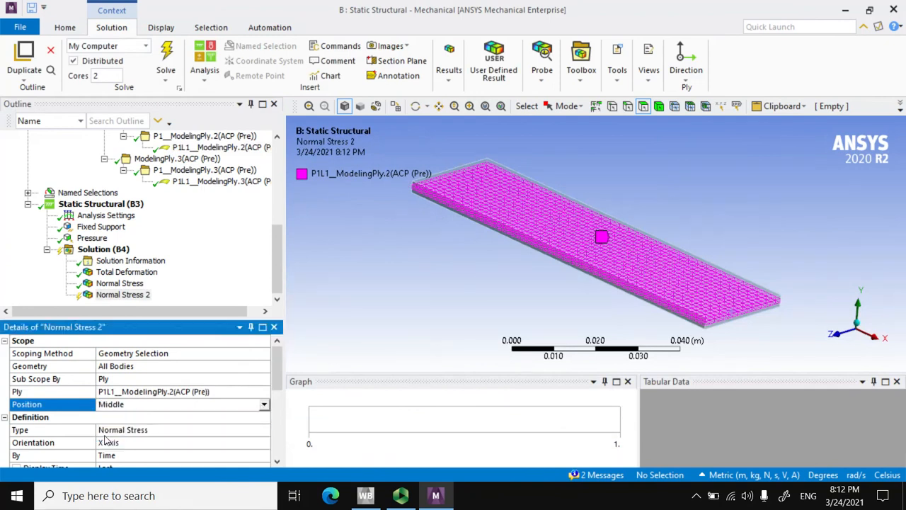
click(122, 294)
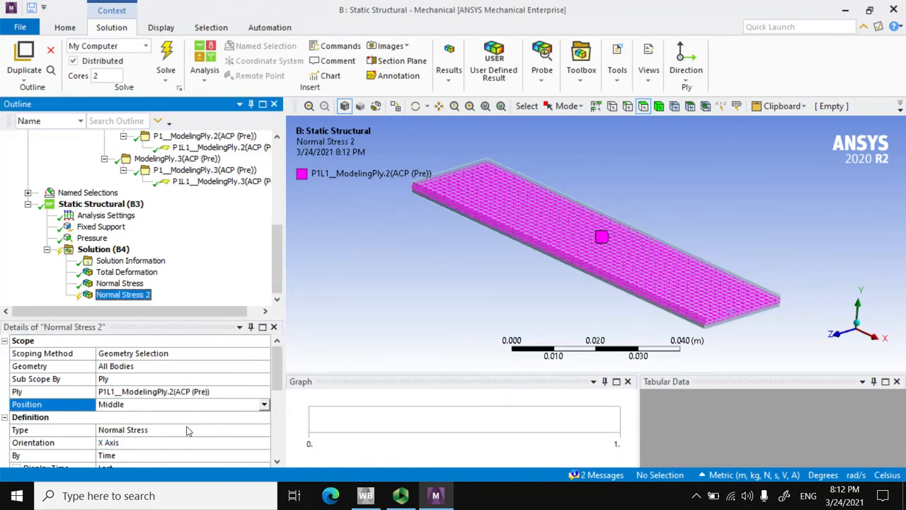
scroll(225, 428, down, 5)
scroll(225, 424, up, 3)
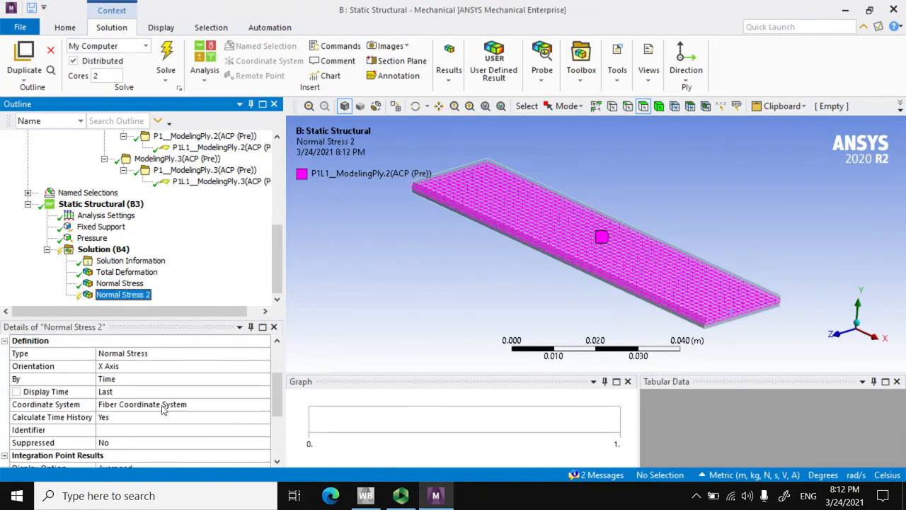
right_click(129, 292)
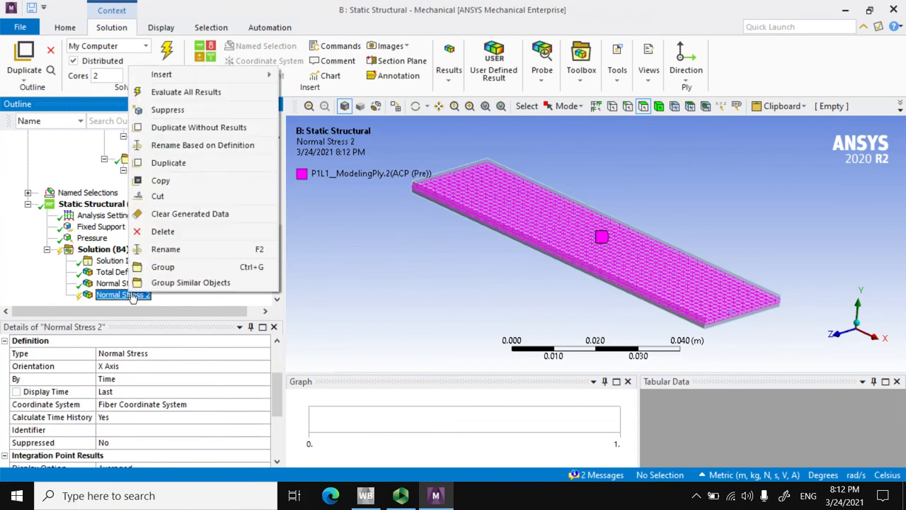
click(174, 94)
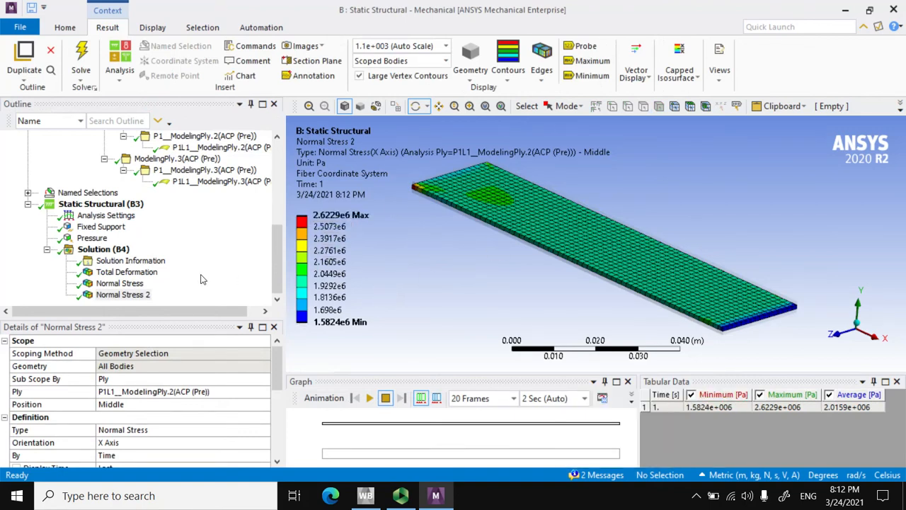
- Insert a third Normal Stress result under the solution
click(113, 250)
right_click(115, 252)
mouse_move(235, 261)
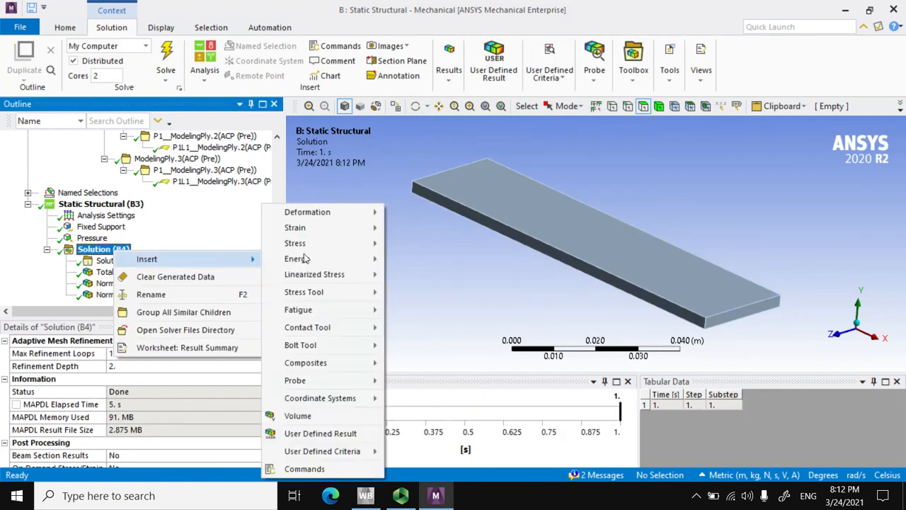
mouse_move(313, 240)
click(419, 337)
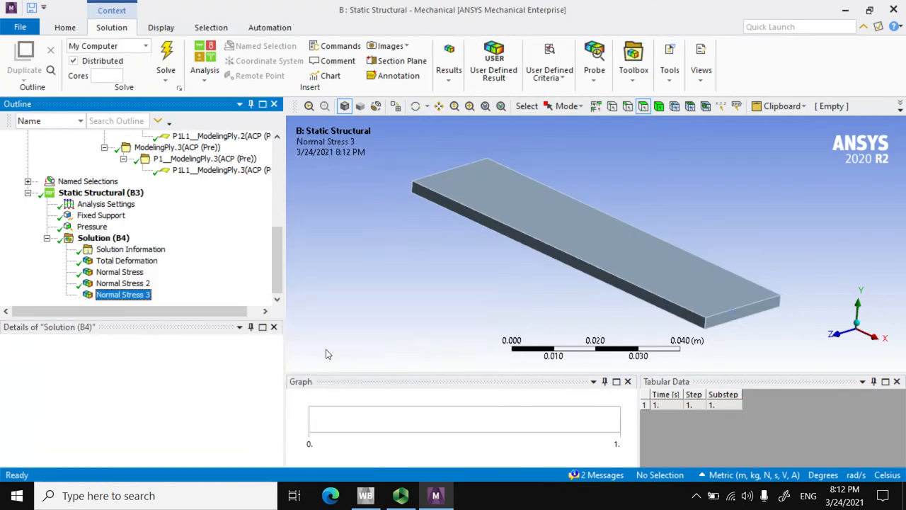
- Scope the third Normal Stress result to the imported ply P1L1__ModelingPly.3
click(154, 393)
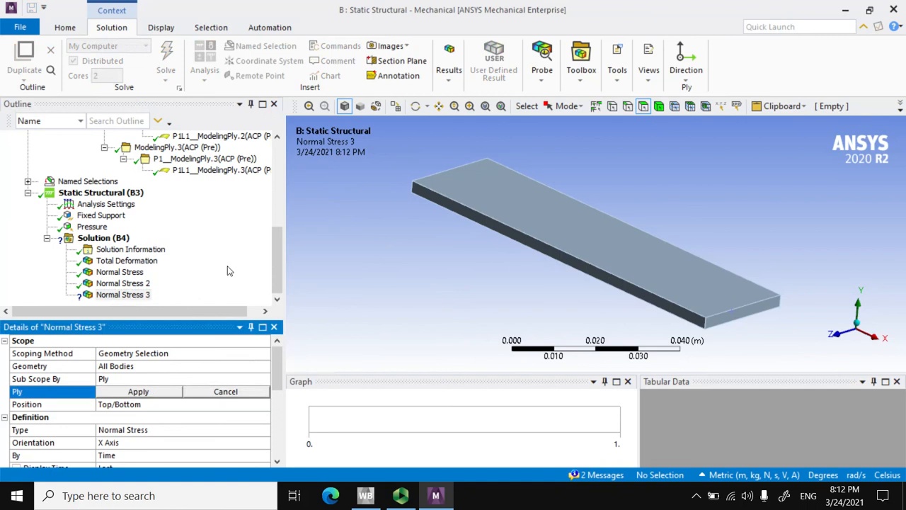
drag(275, 267, 259, 308)
click(225, 238)
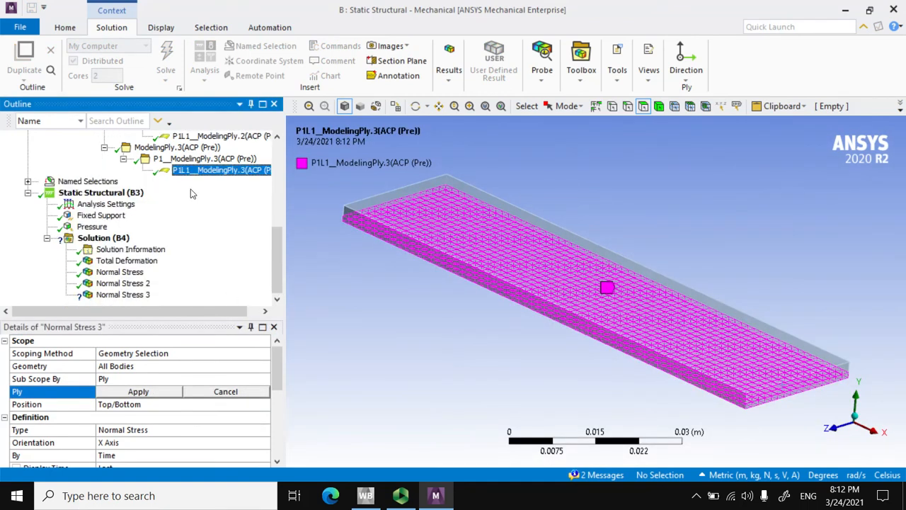
click(123, 294)
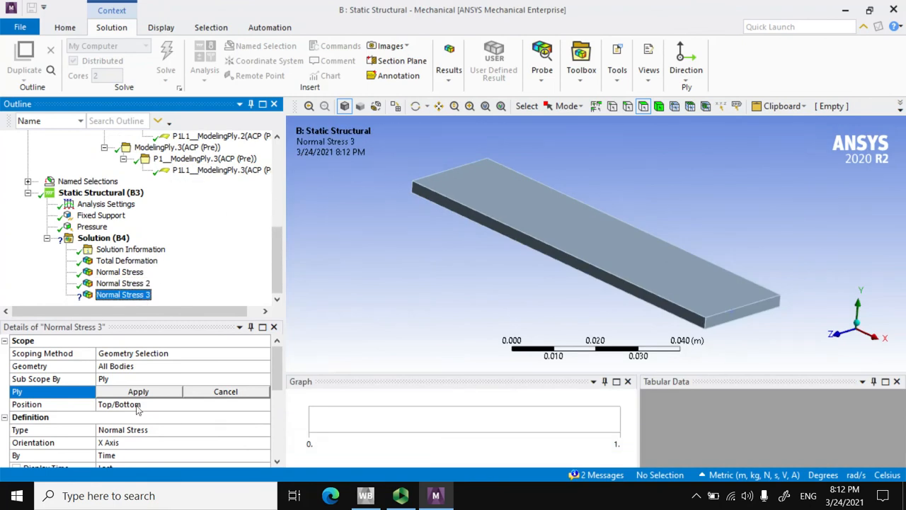
click(202, 171)
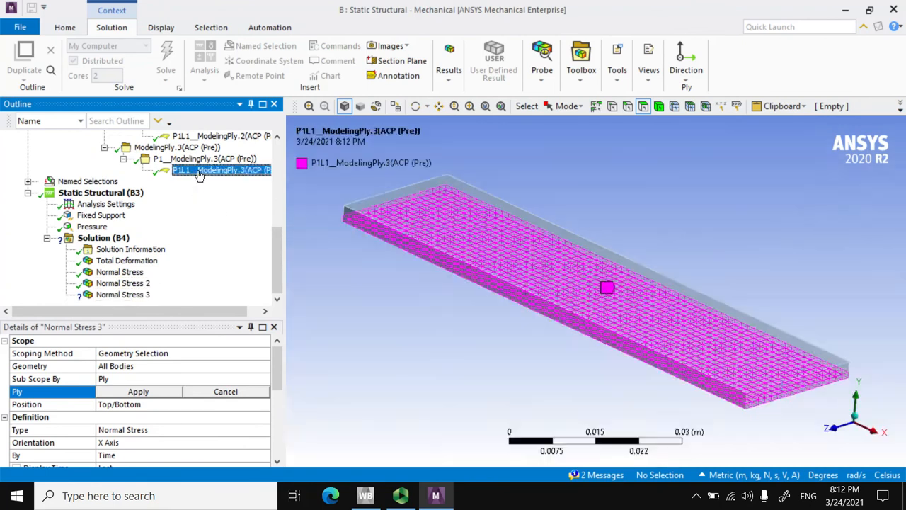
click(139, 391)
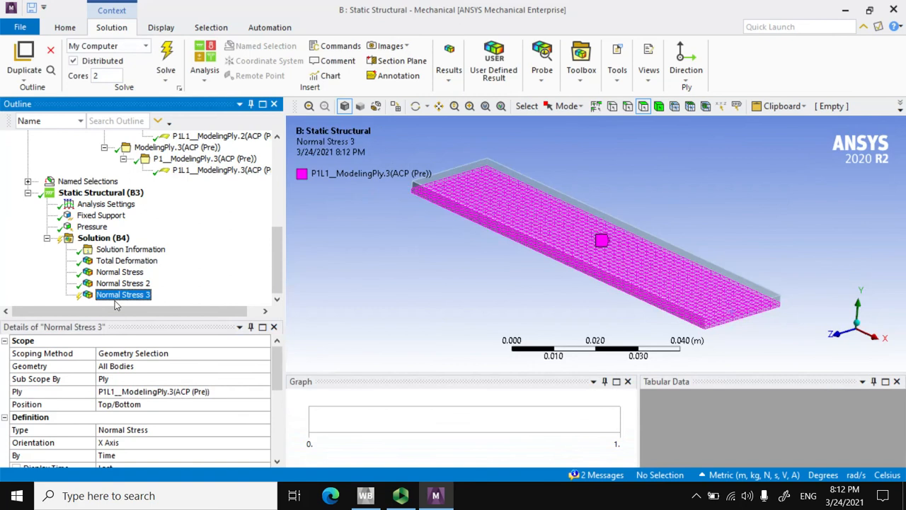
- Set the third Normal Stress result's position to Middle, check its coordinate system, and evaluate all results
click(241, 407)
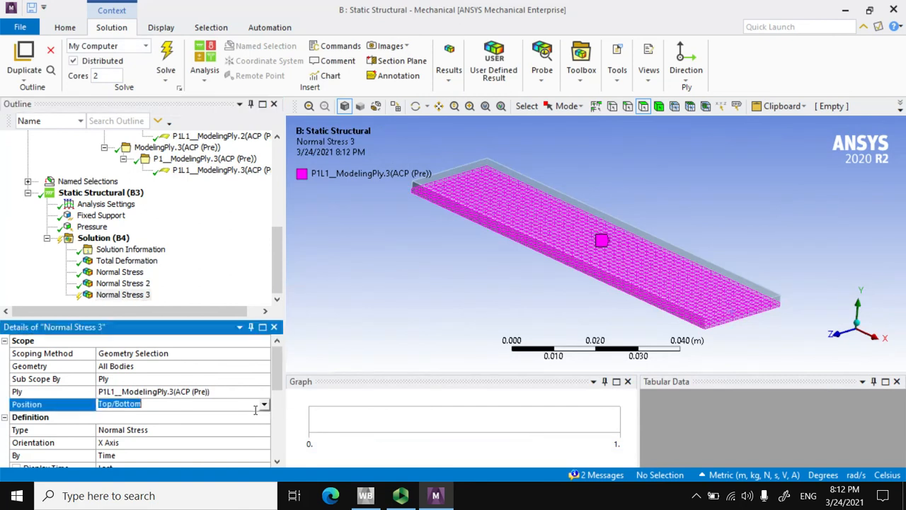
click(263, 404)
click(177, 432)
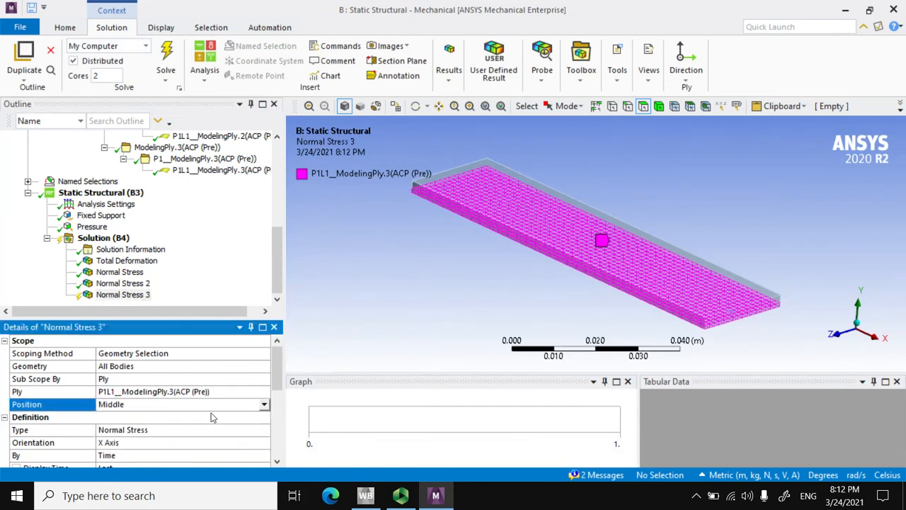
scroll(222, 419, down, 3)
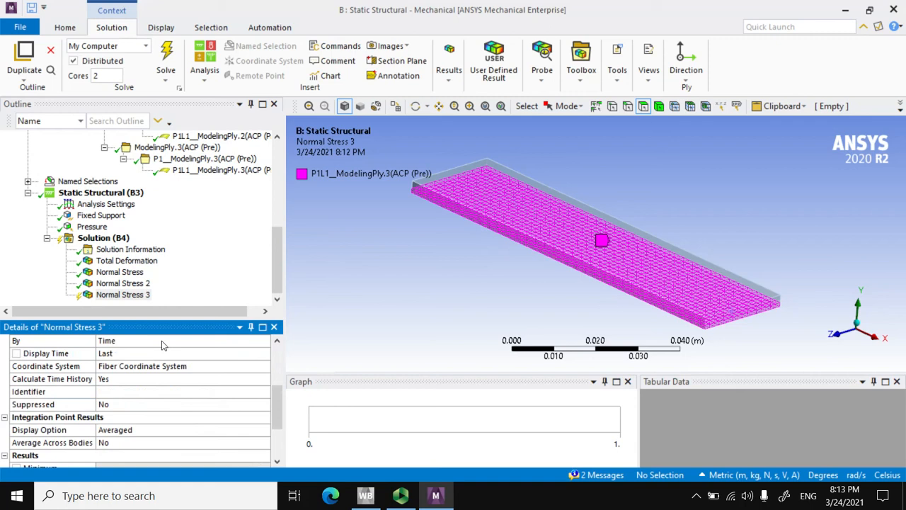
right_click(112, 240)
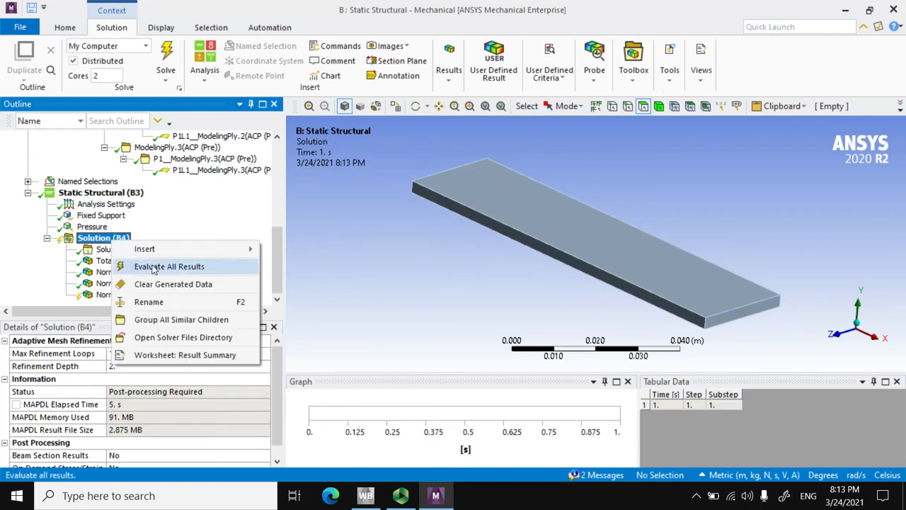
click(152, 267)
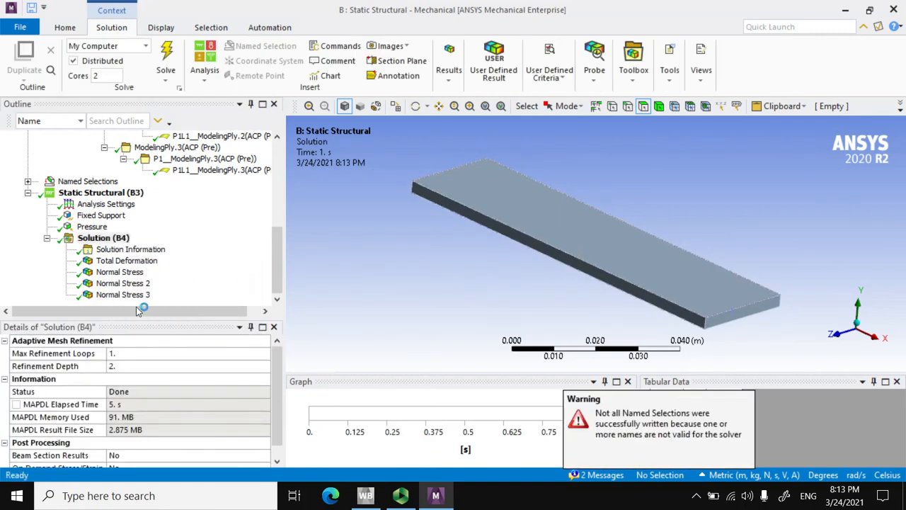
- Compare the mid-ply normal stress distributions and extreme values of the three plies by displaying each Normal Stress result in turn
click(127, 294)
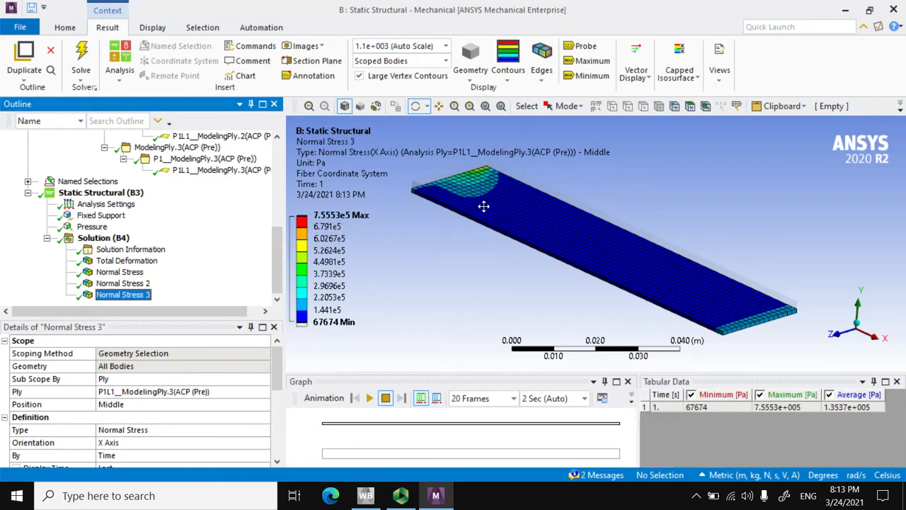
click(120, 272)
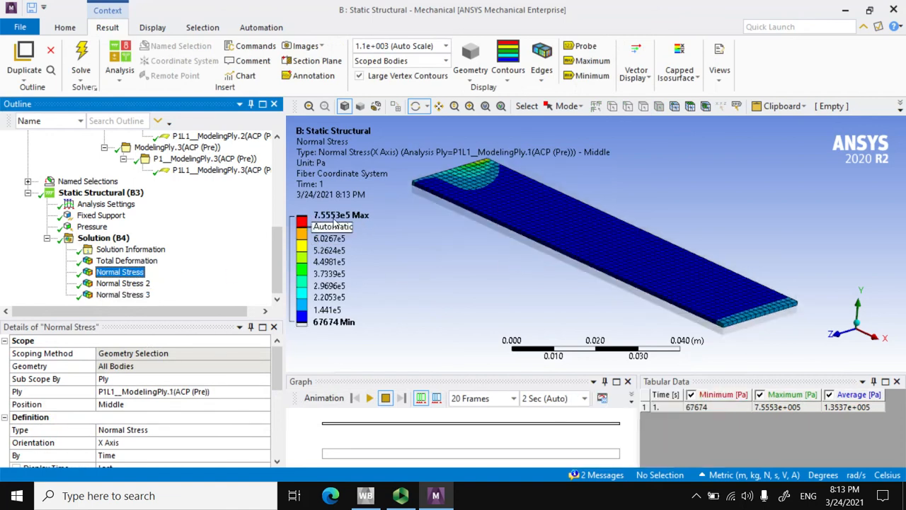
click(125, 295)
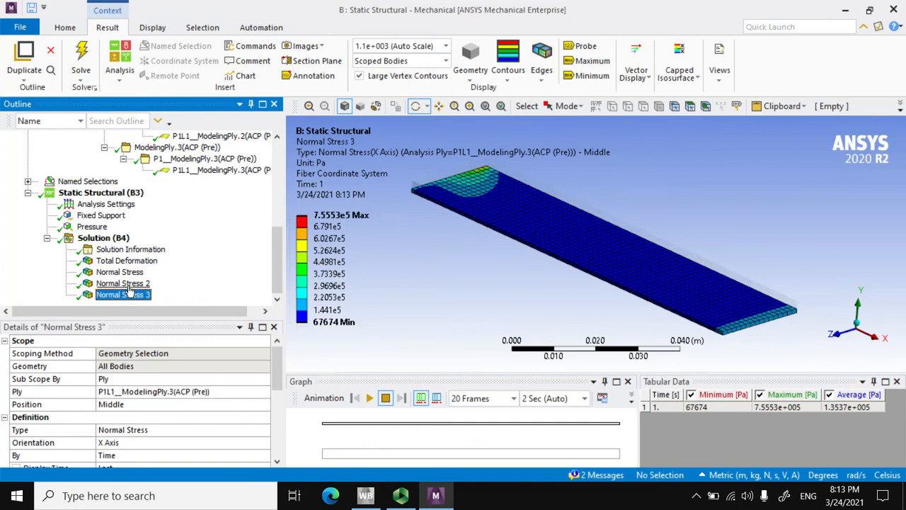
click(122, 283)
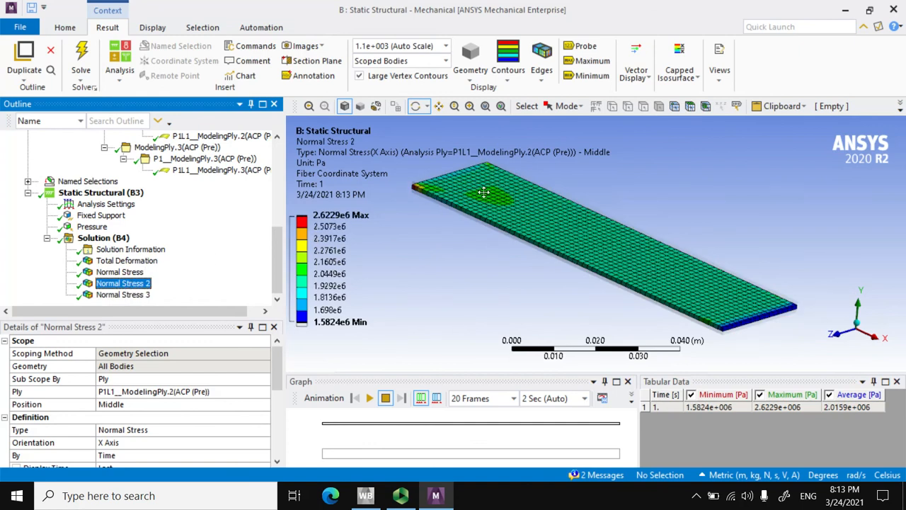
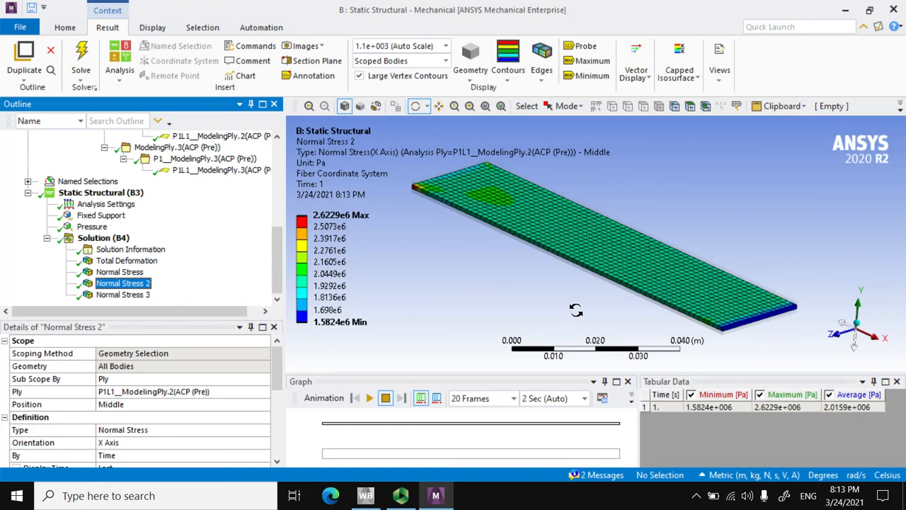
click(119, 272)
click(144, 283)
click(143, 295)
click(136, 284)
click(134, 272)
click(134, 283)
click(133, 294)
click(133, 283)
click(131, 294)
click(130, 284)
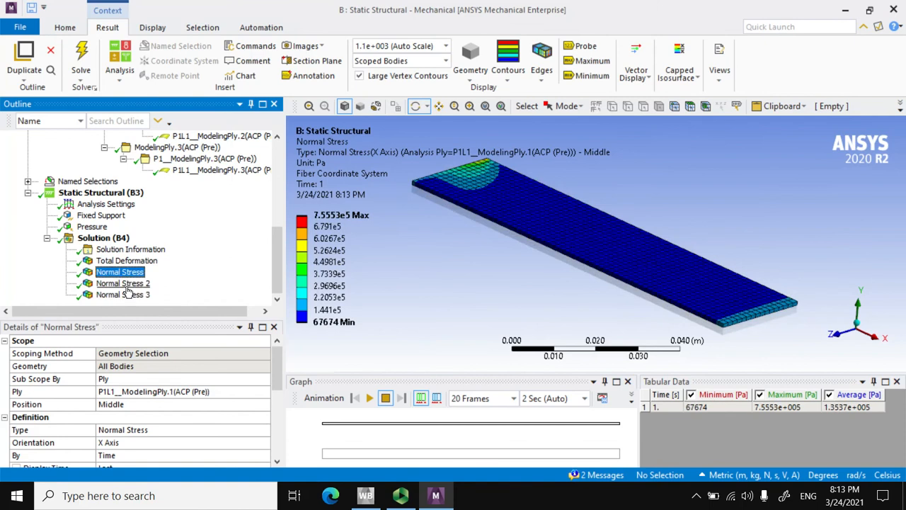
click(124, 296)
click(121, 272)
click(135, 283)
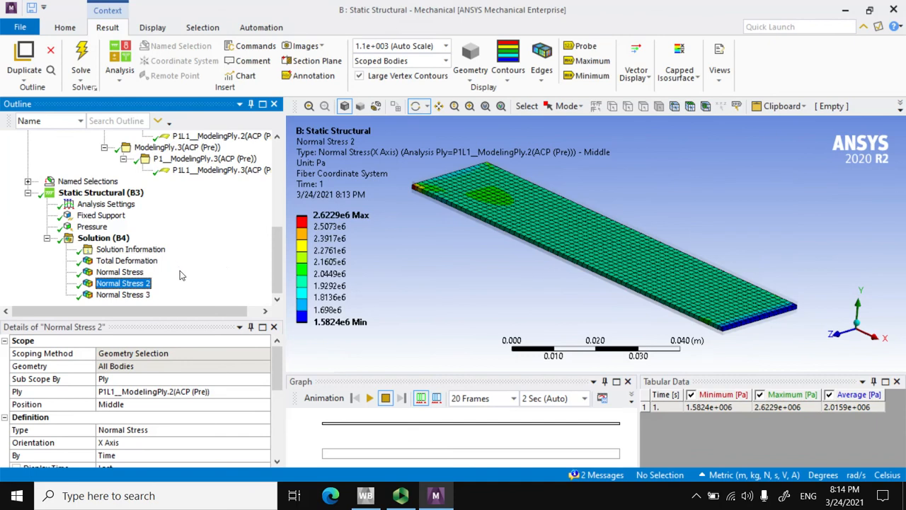
click(123, 294)
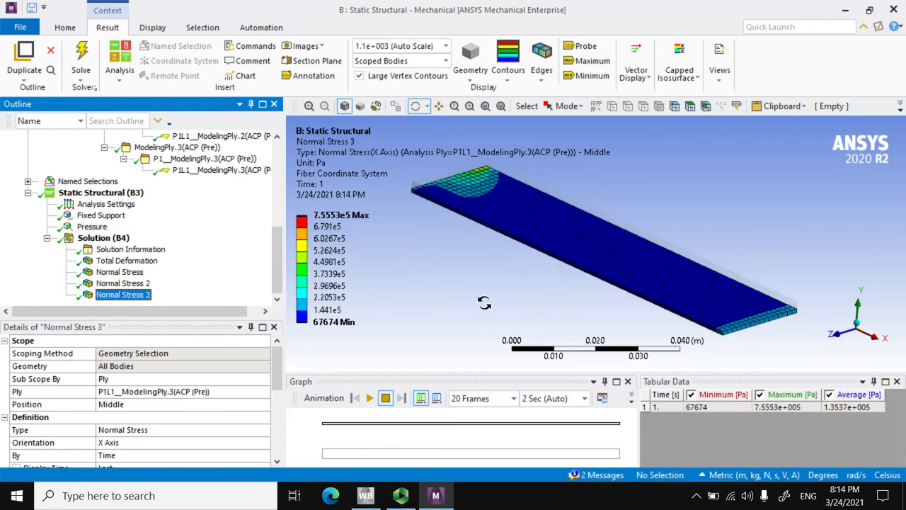
- Play the animations of the third Normal Stress result and the Total Deformation result, and stop the playback
click(133, 296)
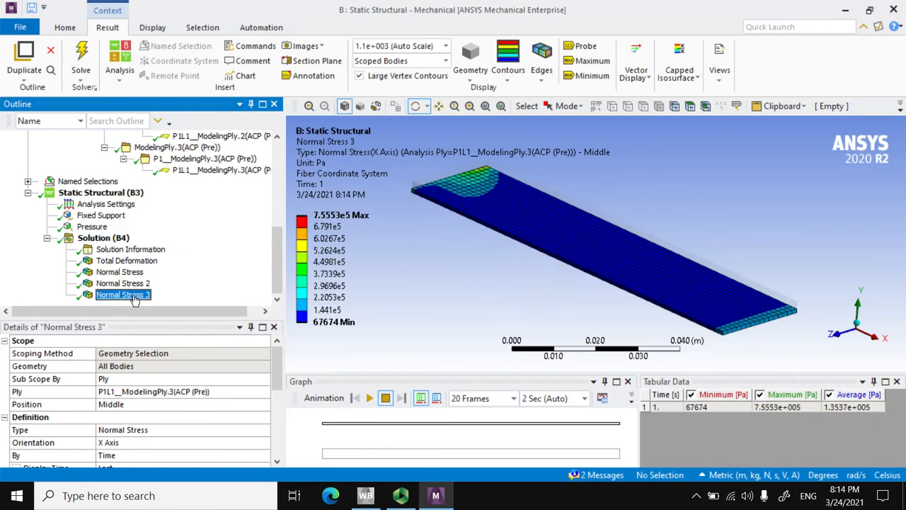
click(369, 398)
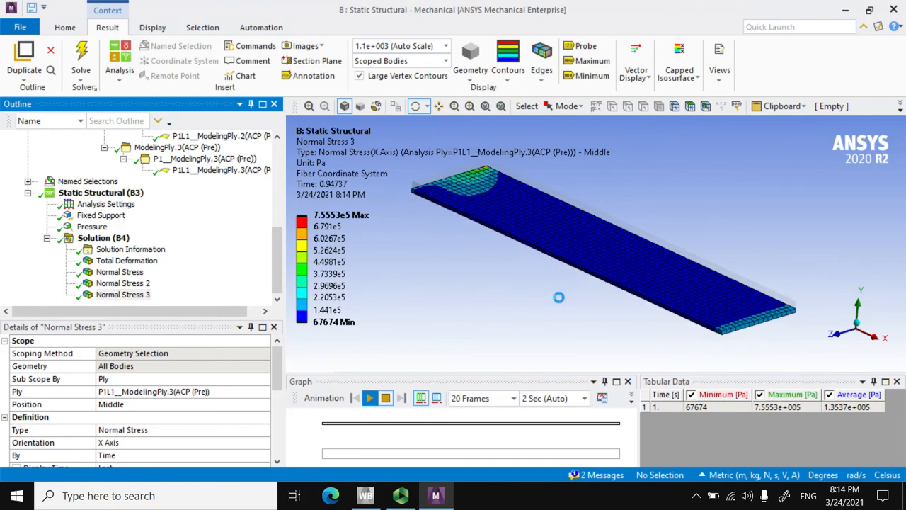
drag(540, 326, 542, 312)
drag(542, 311, 555, 330)
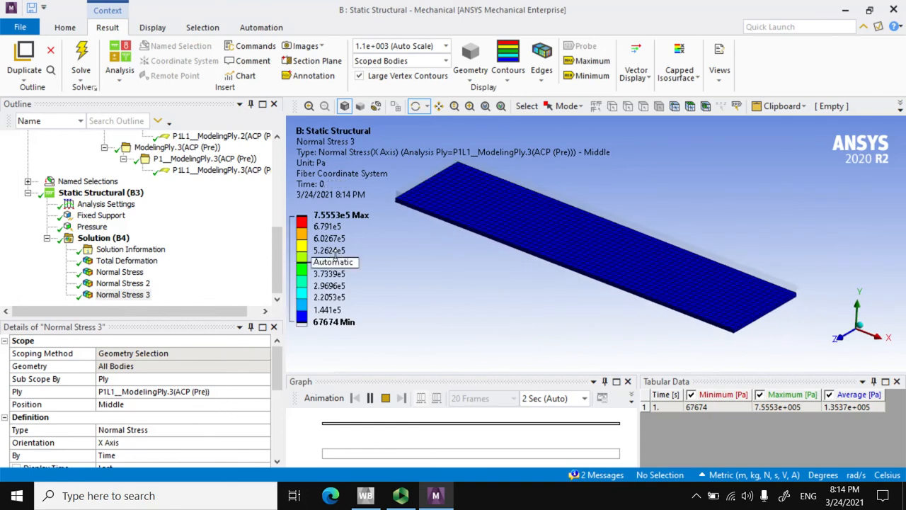
click(128, 262)
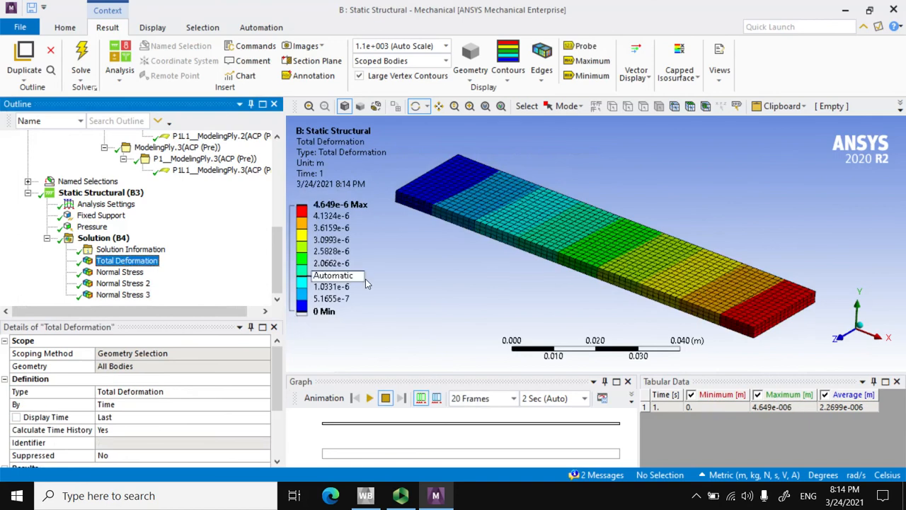
click(369, 398)
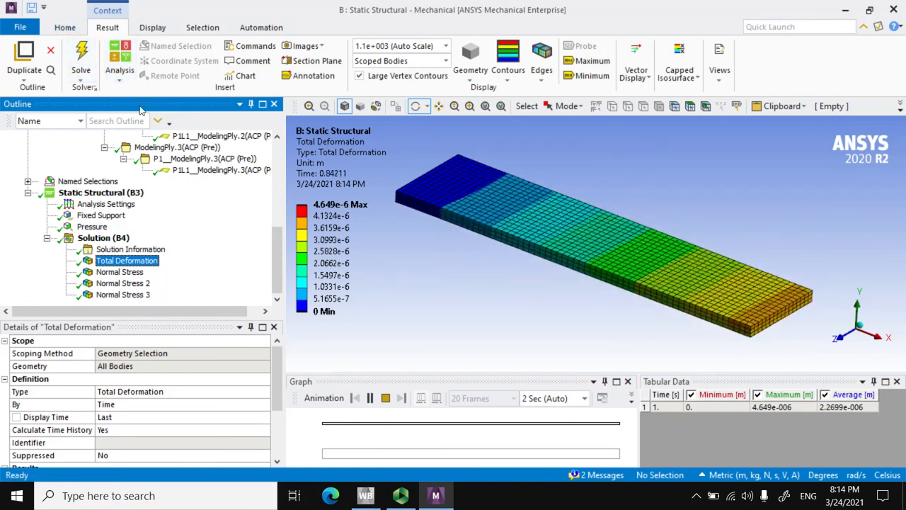
click(385, 397)
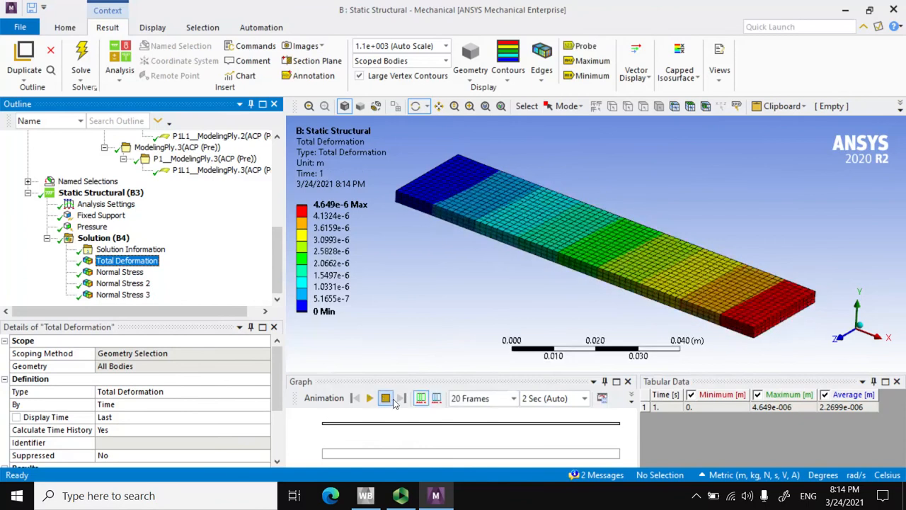
- Close Mechanical, open the ACP (Pre) setup from Workbench, and expand ModelingGroup.1 down to the contents of ModelingPly.3
click(893, 10)
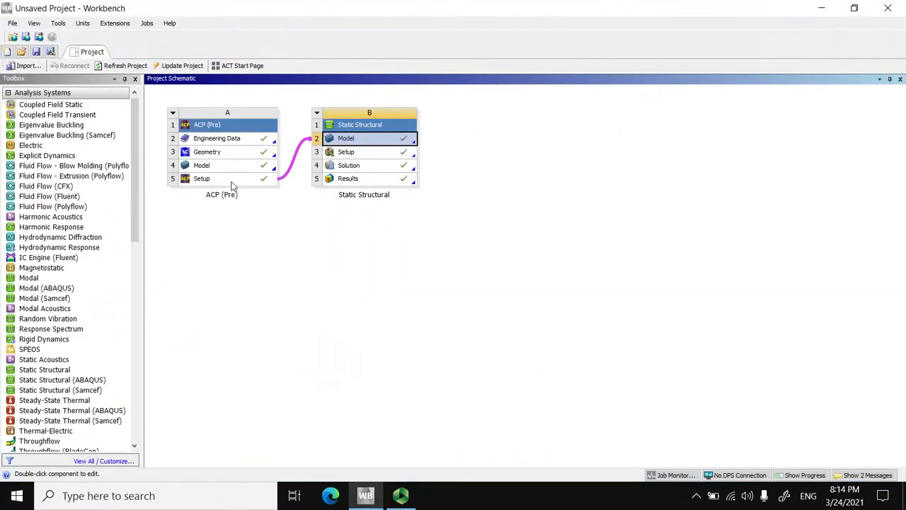
double_click(230, 184)
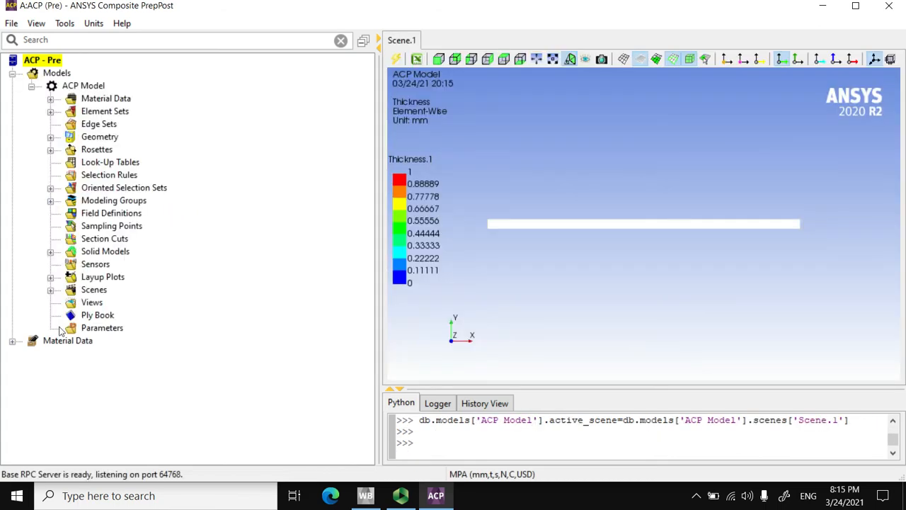
click(50, 201)
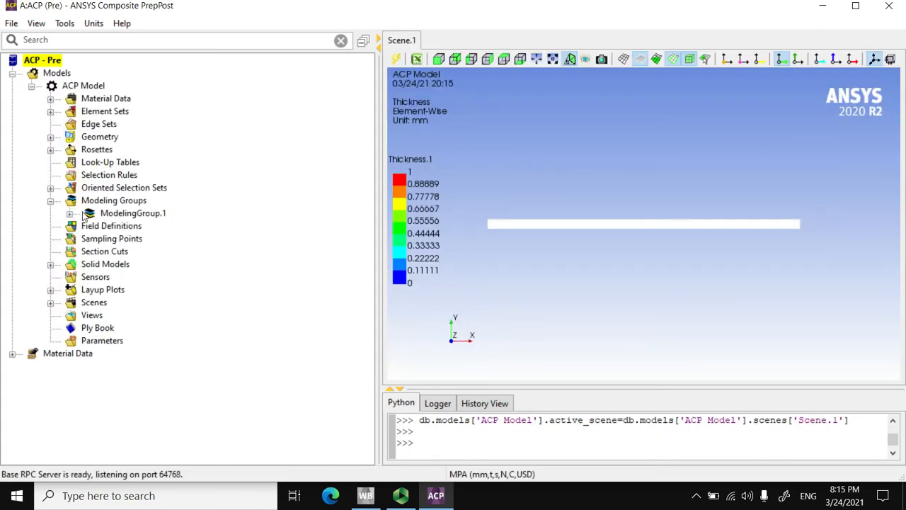
click(69, 214)
click(88, 252)
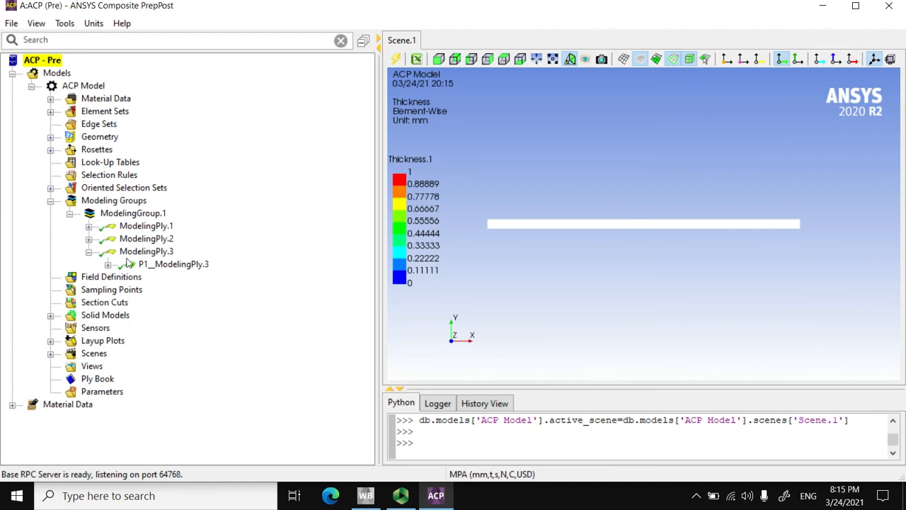
- Inspect the material, thickness and angle of the analysis ply P1L1__ModelingPly.3 in its properties
click(108, 265)
double_click(189, 277)
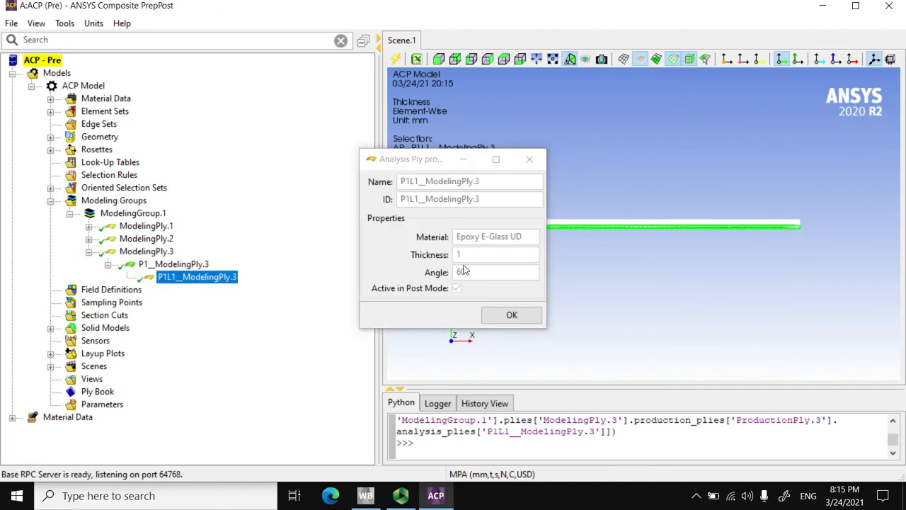
click(530, 160)
- Set the ply angle of ModelingPly.3 to -60 and update the ACP model
double_click(150, 252)
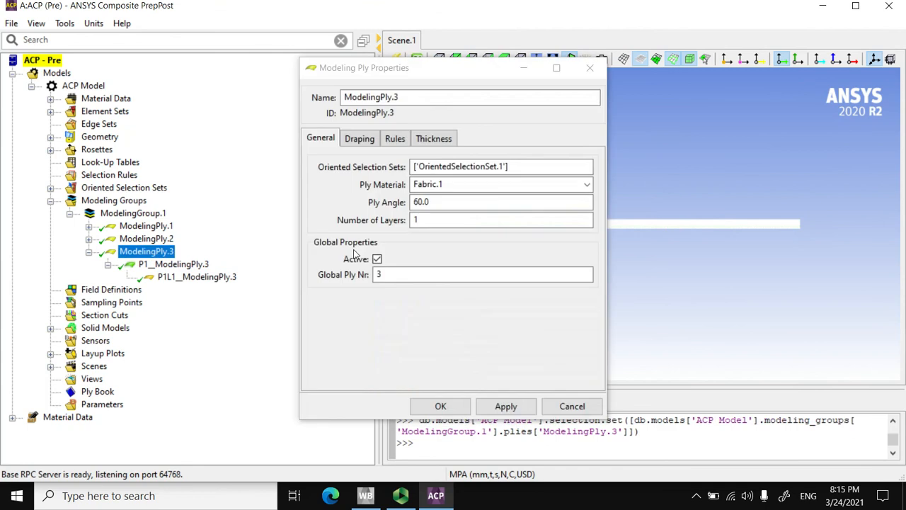
click(457, 203)
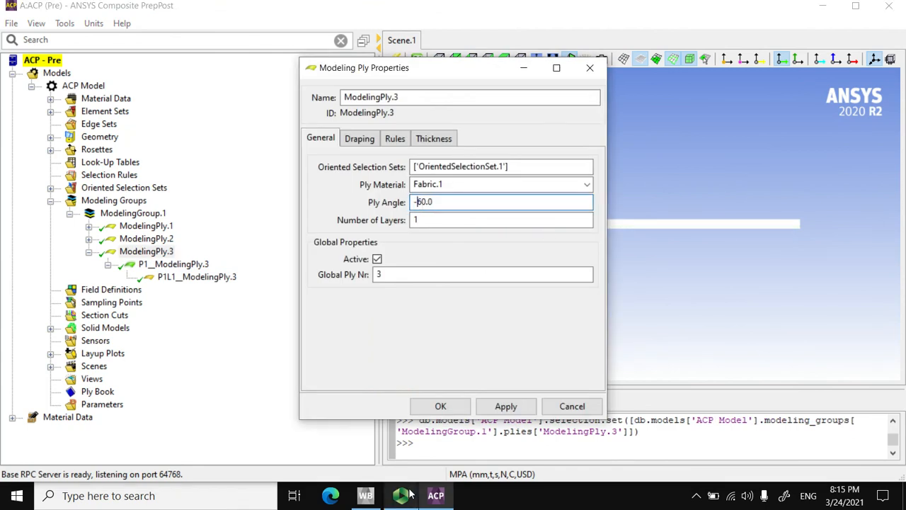
click(441, 406)
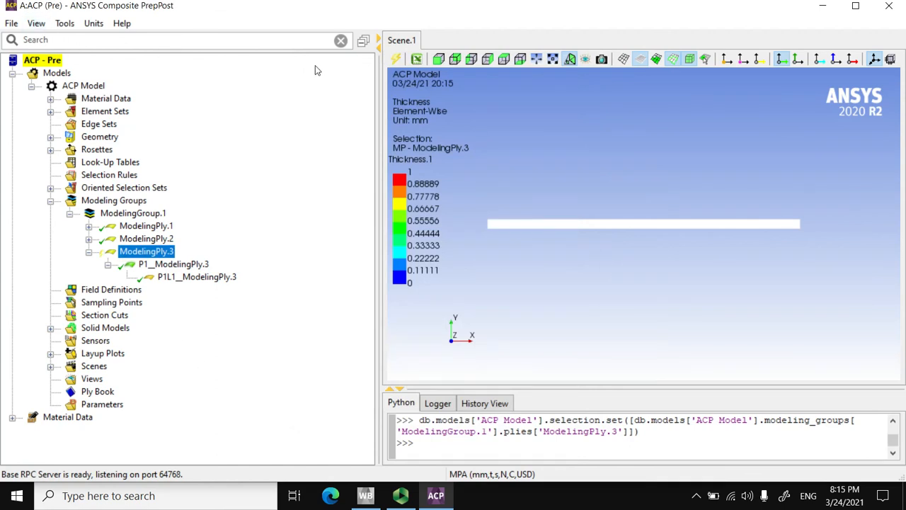
click(396, 61)
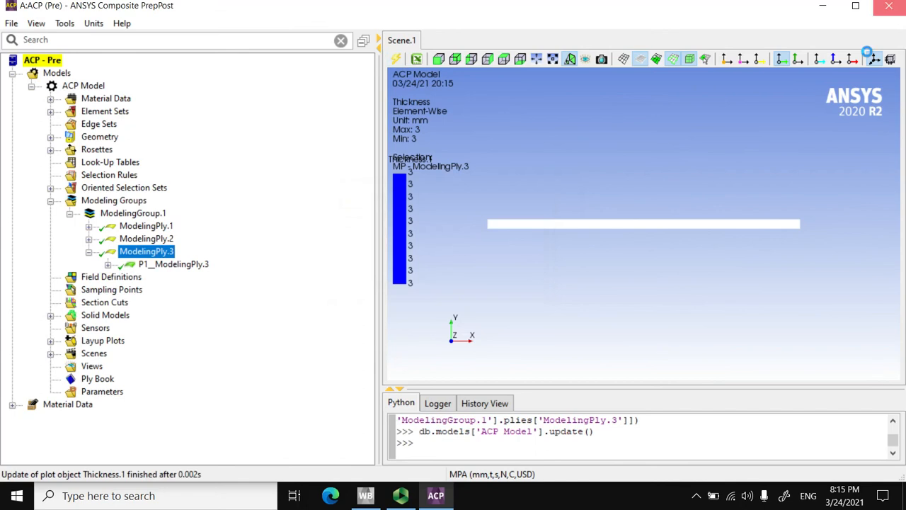
- Close ACP, update the whole project in Workbench, and open the Static Structural model in Mechanical
click(889, 6)
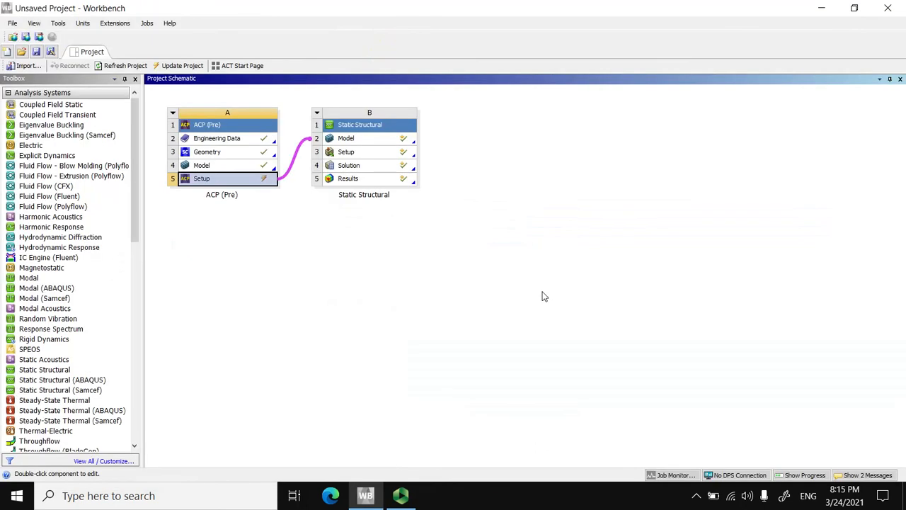
click(182, 66)
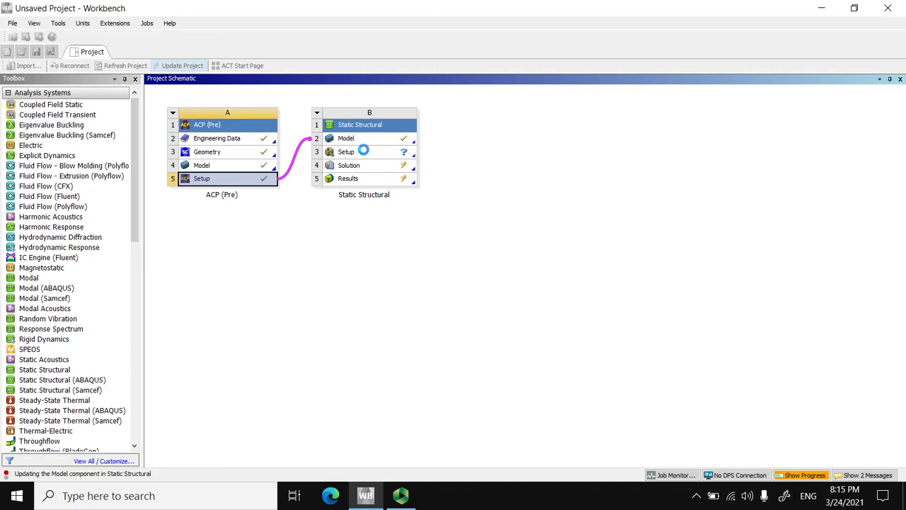
double_click(360, 140)
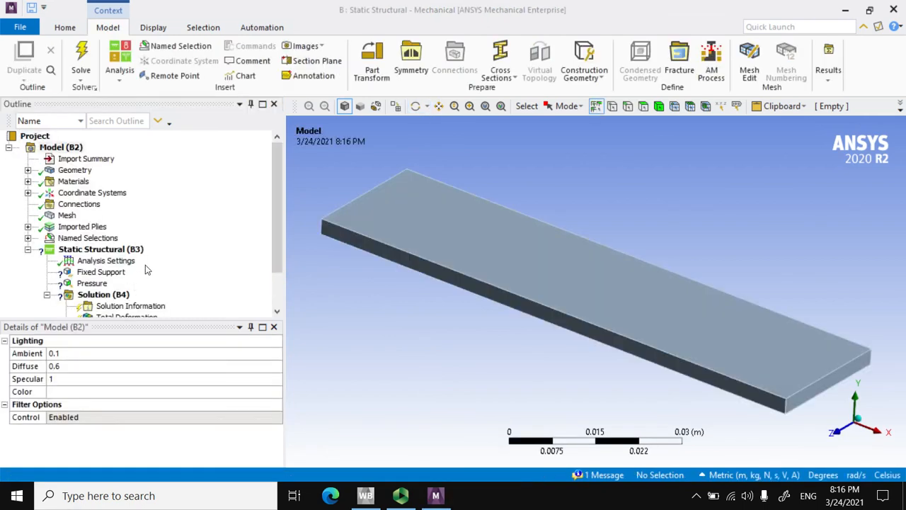
- Scope the existing Fixed Support to the narrow end face of the plate at the negative X end
scroll(146, 269, down, 2)
click(121, 233)
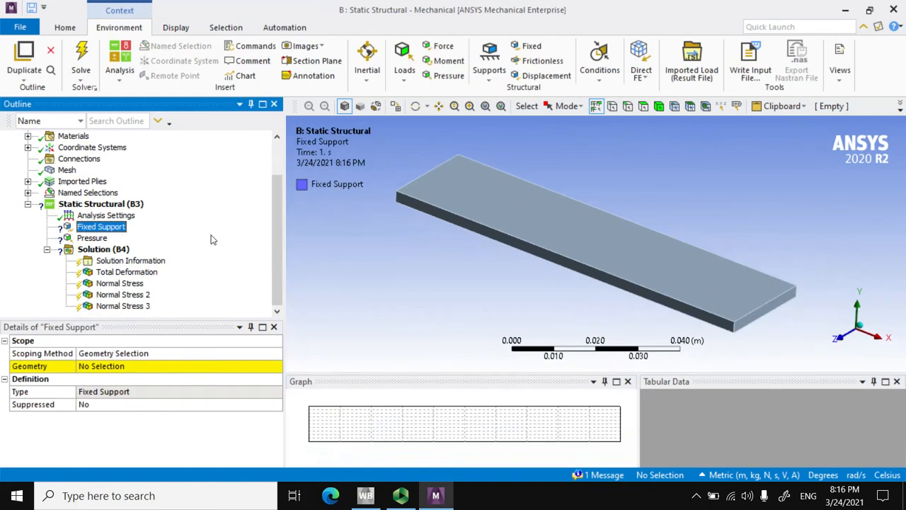
click(642, 106)
middle_drag(443, 251, 513, 212)
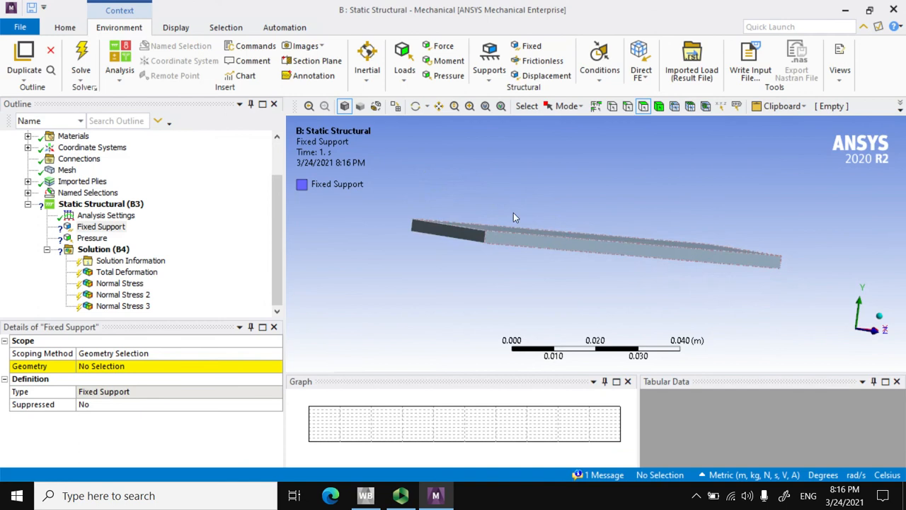
click(441, 228)
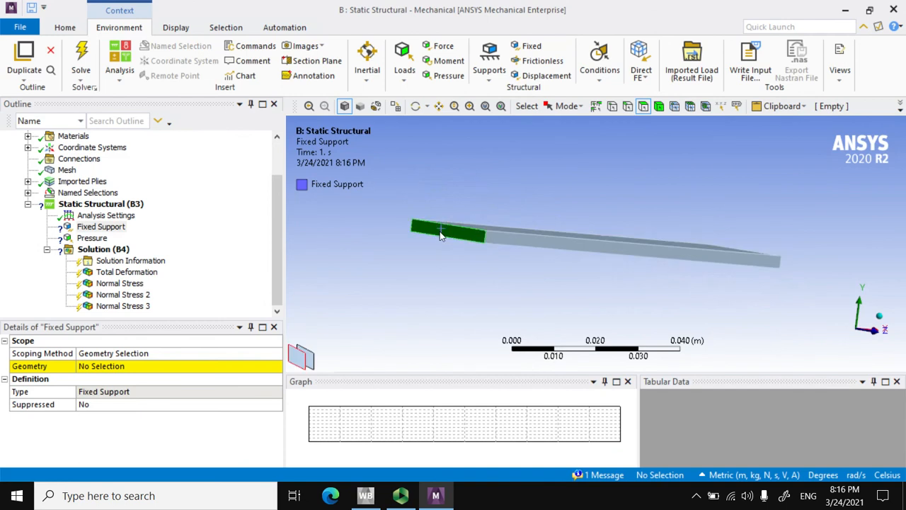
click(92, 366)
click(125, 366)
middle_drag(649, 197, 463, 198)
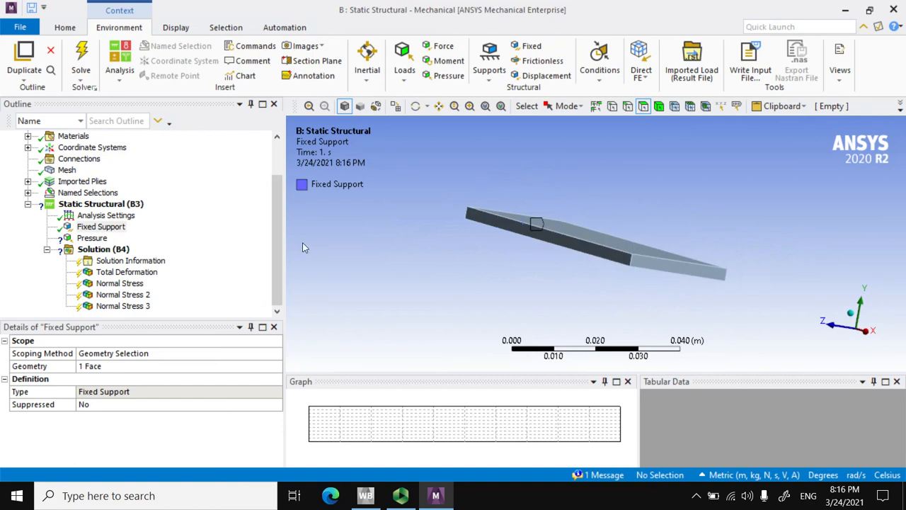
- Scope the existing Pressure load to the plate's opposite end face, at the positive X end
click(93, 238)
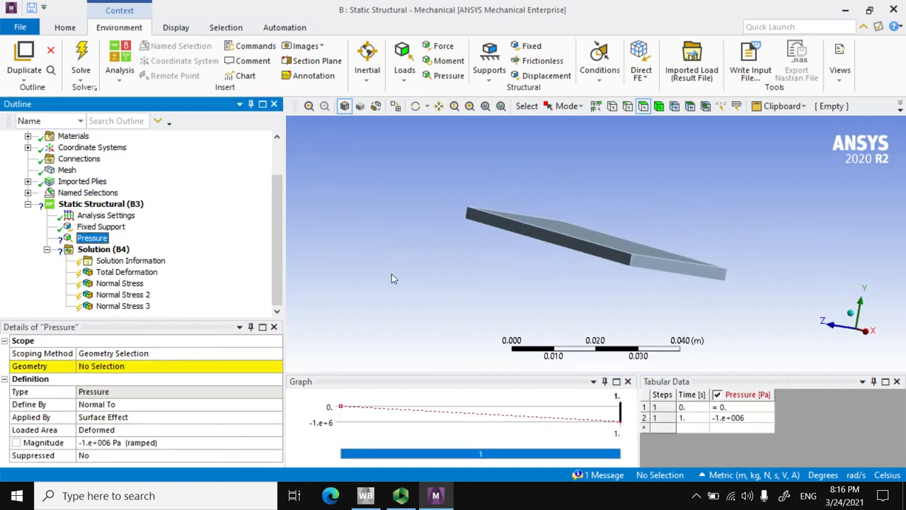
click(660, 265)
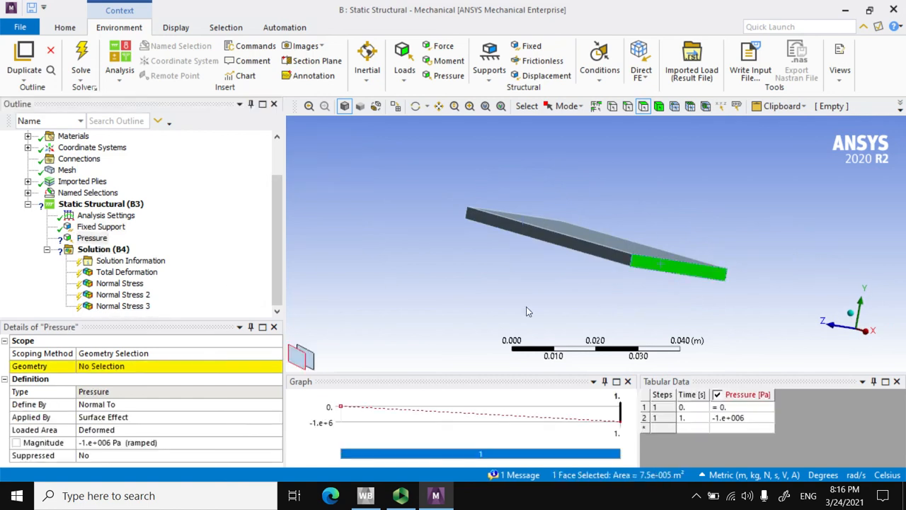
click(133, 368)
click(137, 367)
middle_drag(366, 297, 414, 304)
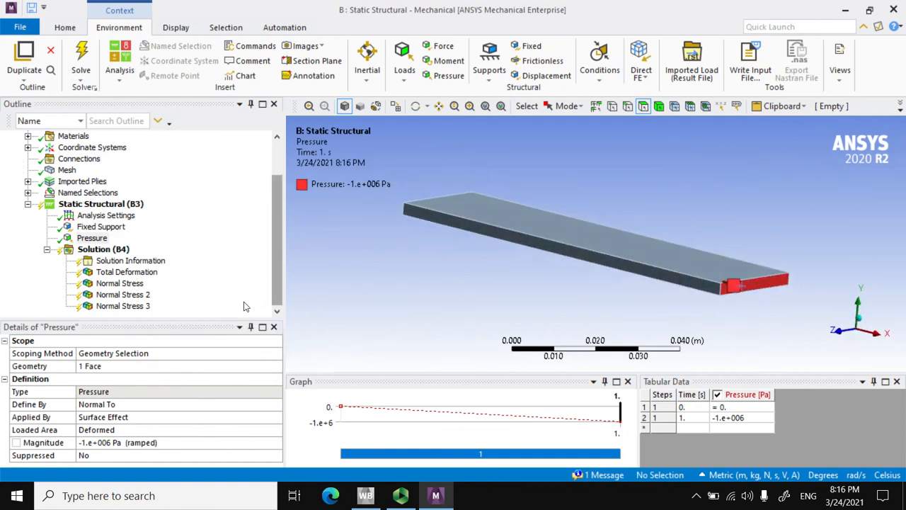
- Solve the Static Structural analysis with the reassigned support and pressure
click(113, 251)
right_click(118, 256)
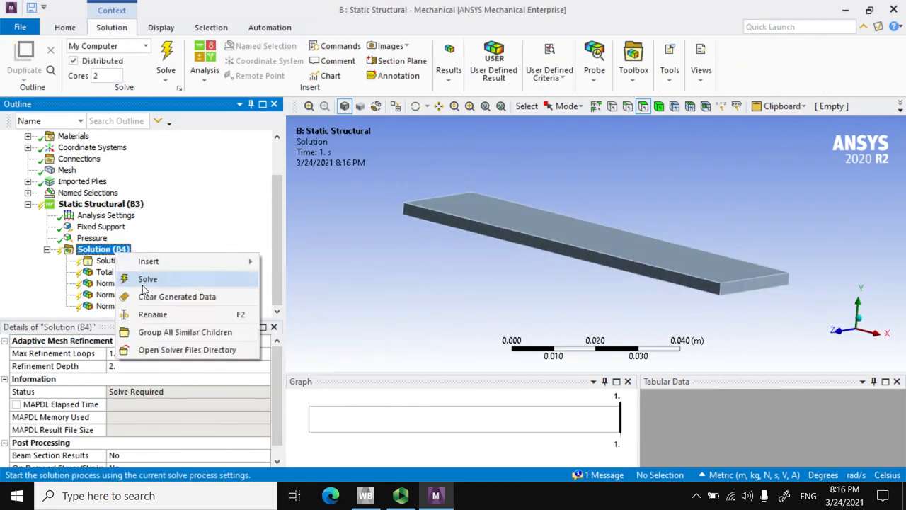
click(149, 277)
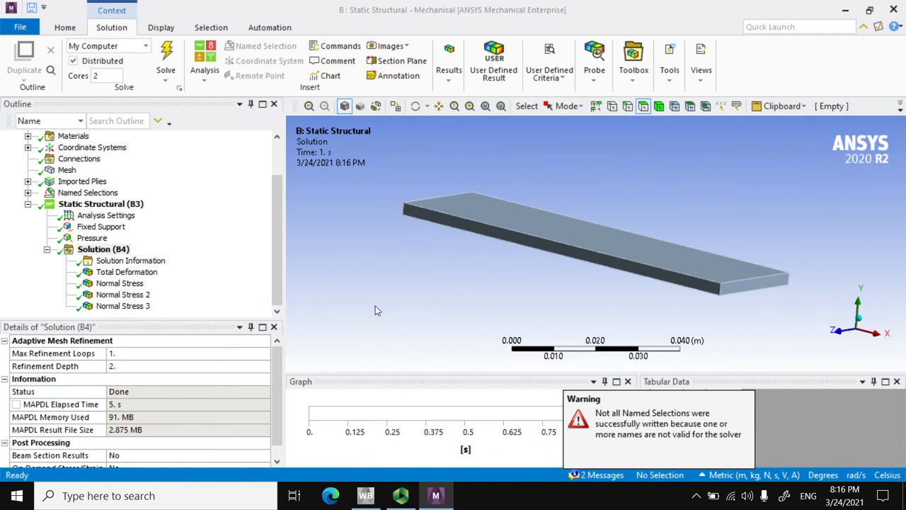
- Display the Total Deformation result and play its animation while viewing the deformed plate
click(128, 272)
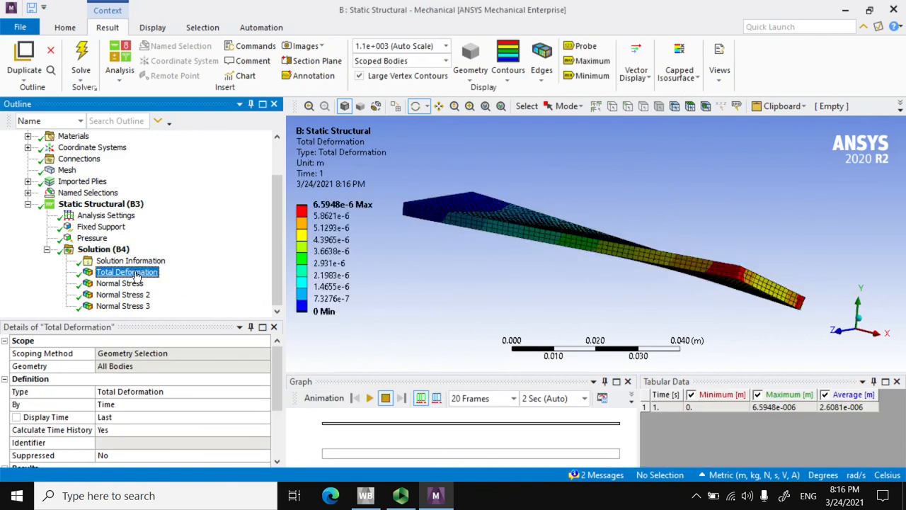
drag(422, 287, 468, 300)
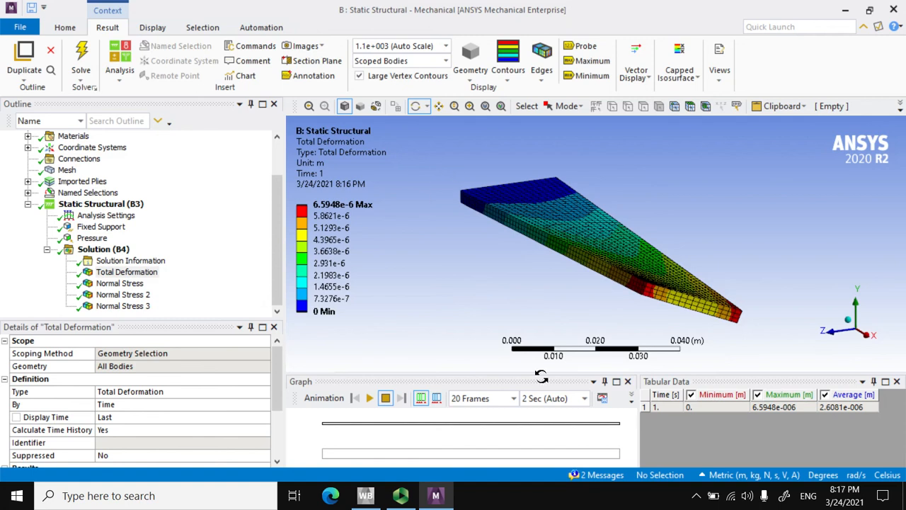
click(370, 398)
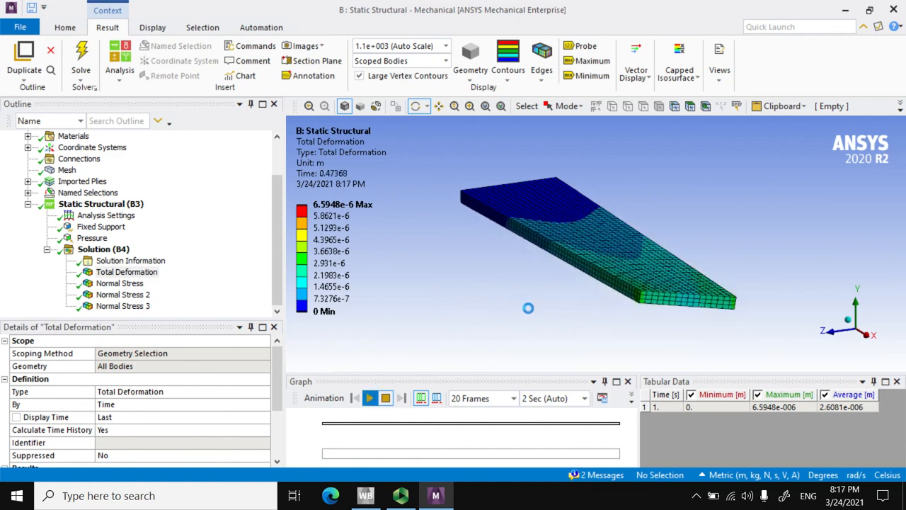
drag(505, 307, 432, 263)
- Compare the mid-ply X-axis Normal Stress results of plies 1, 2 and 3 and review the first result's details
click(120, 283)
scroll(229, 388, down, 3)
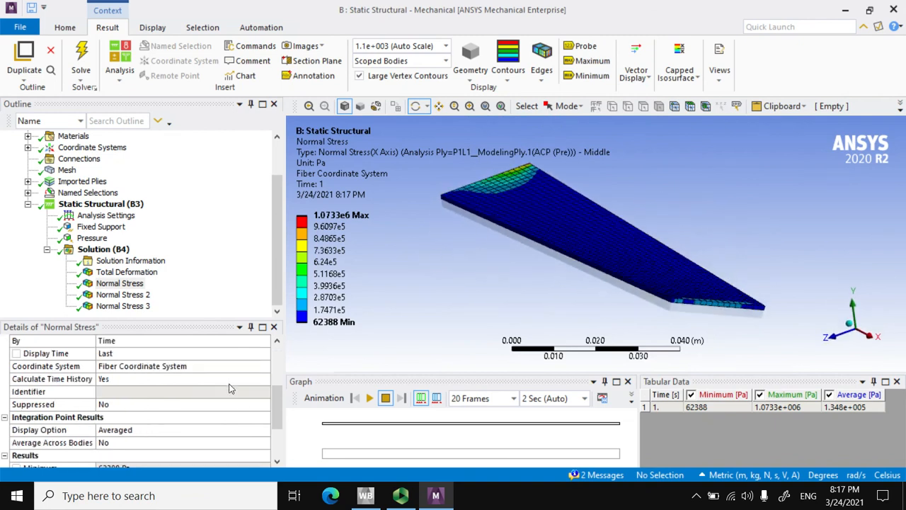
scroll(160, 418, down, 2)
scroll(176, 385, up, 3)
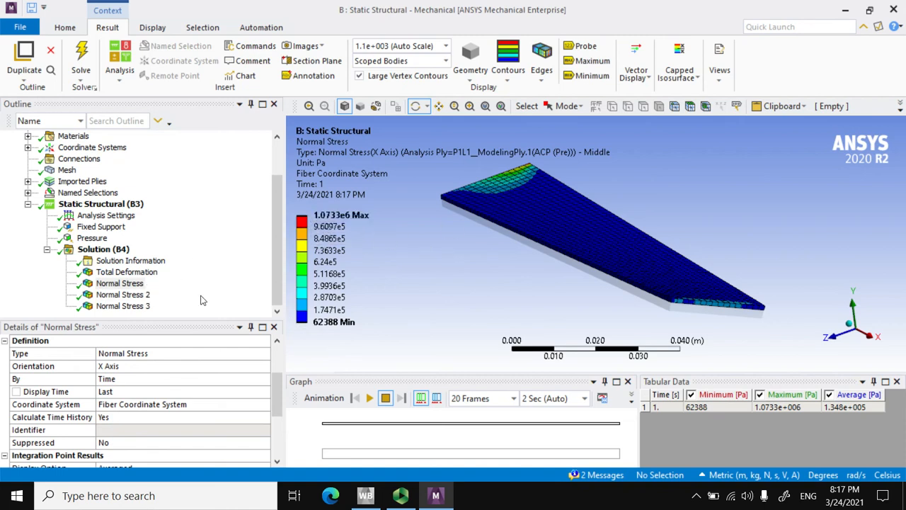
click(148, 296)
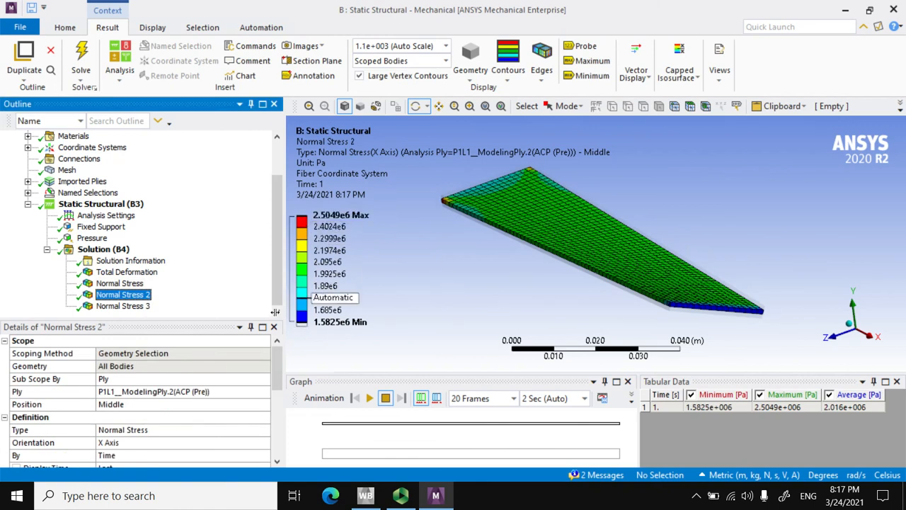
click(141, 308)
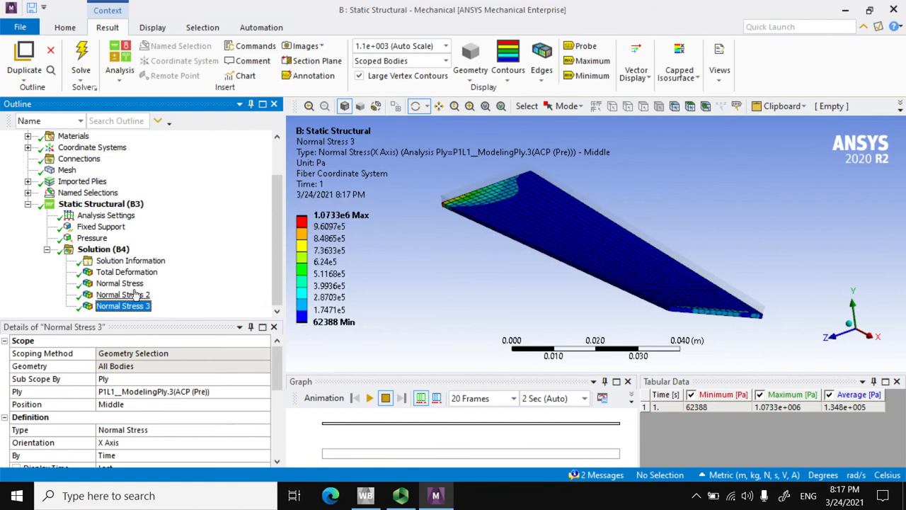
click(137, 285)
click(131, 308)
click(133, 295)
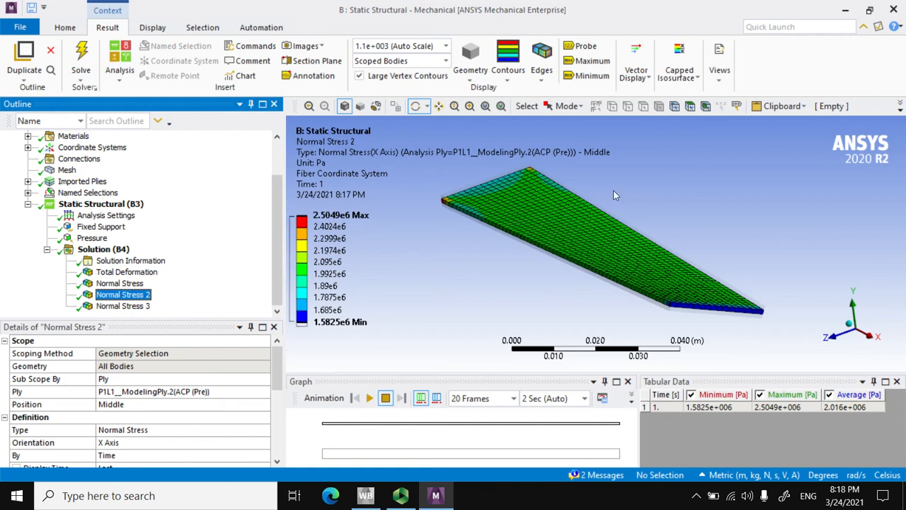
- Examine the stress distribution and deformed shape of the Normal Stress 2 result from several angles
drag(617, 303, 585, 289)
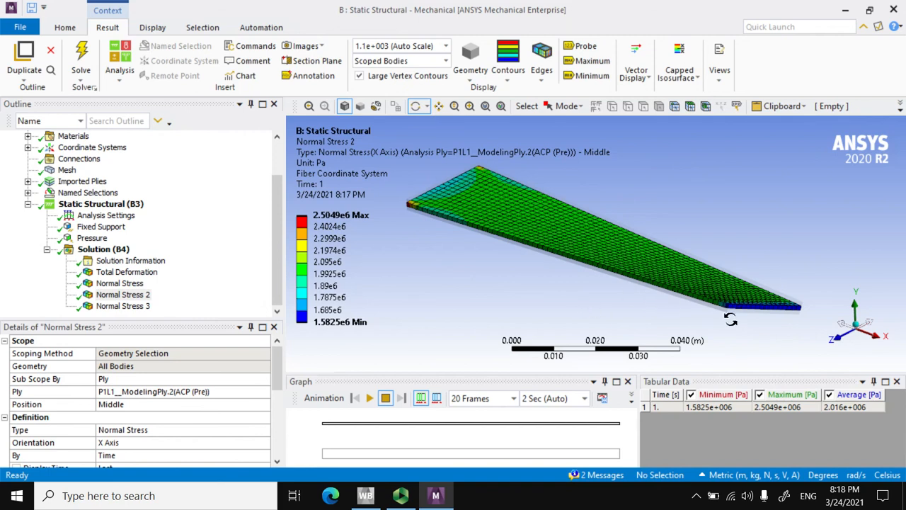
drag(730, 321, 728, 318)
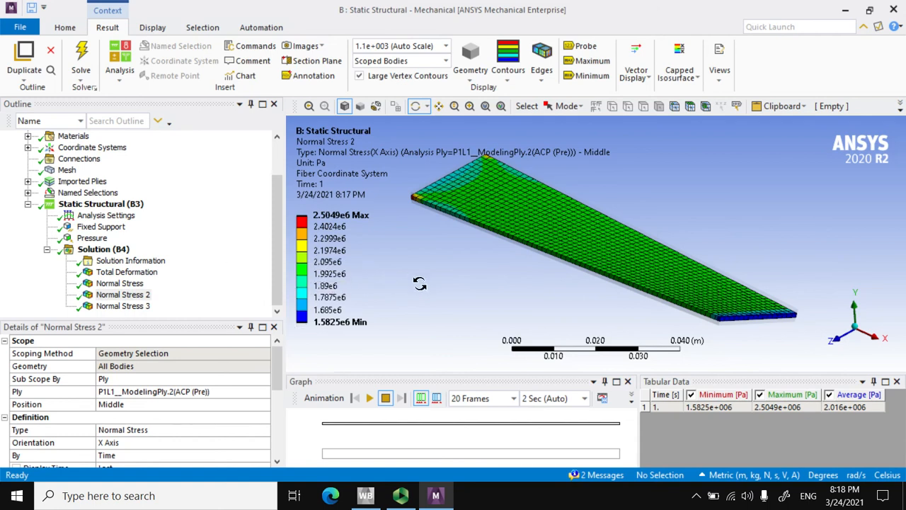
scroll(421, 277, up, 2)
scroll(421, 278, down, 2)
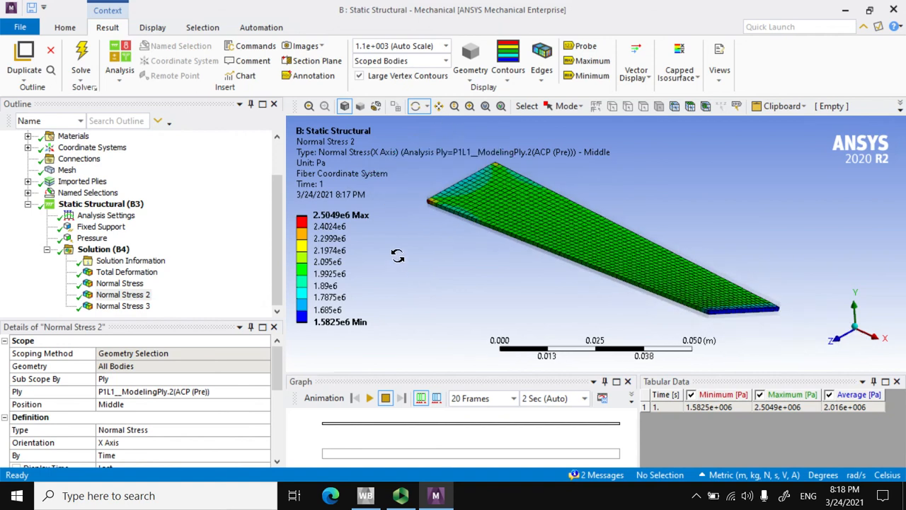
middle_drag(526, 274, 590, 196)
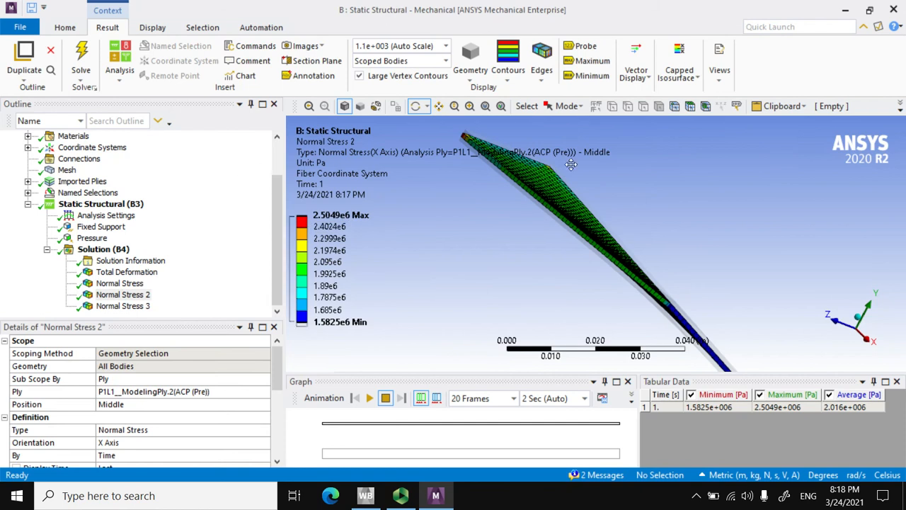
middle_drag(683, 218, 651, 210)
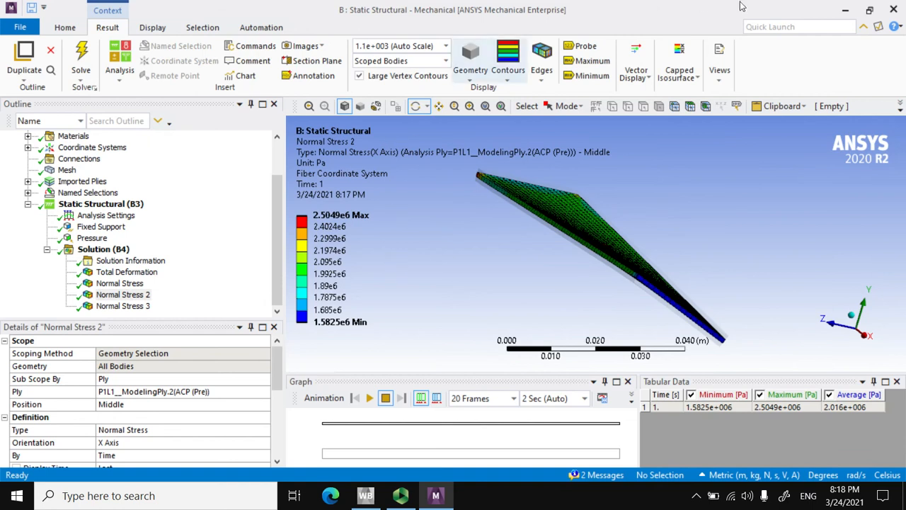
- Close Mechanical and save the Workbench project to the Desktop as CompositeBeamModel
click(886, 12)
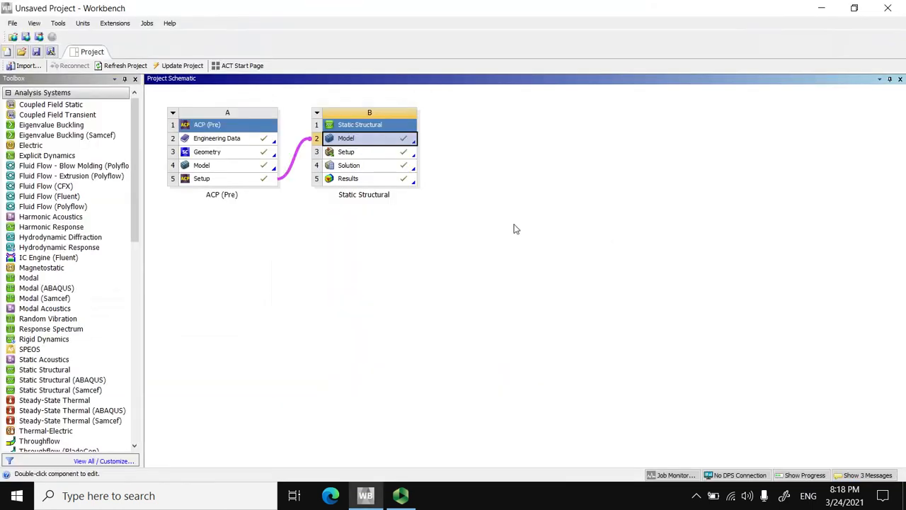
click(366, 262)
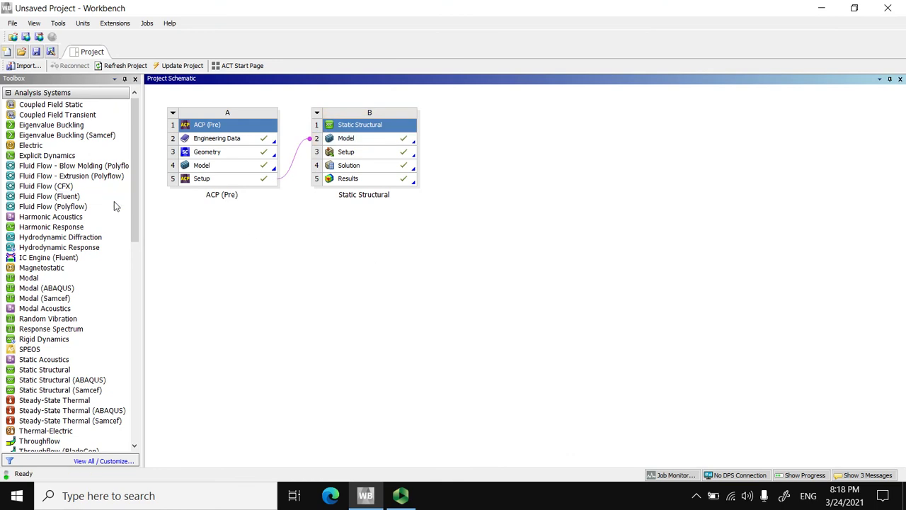
click(36, 53)
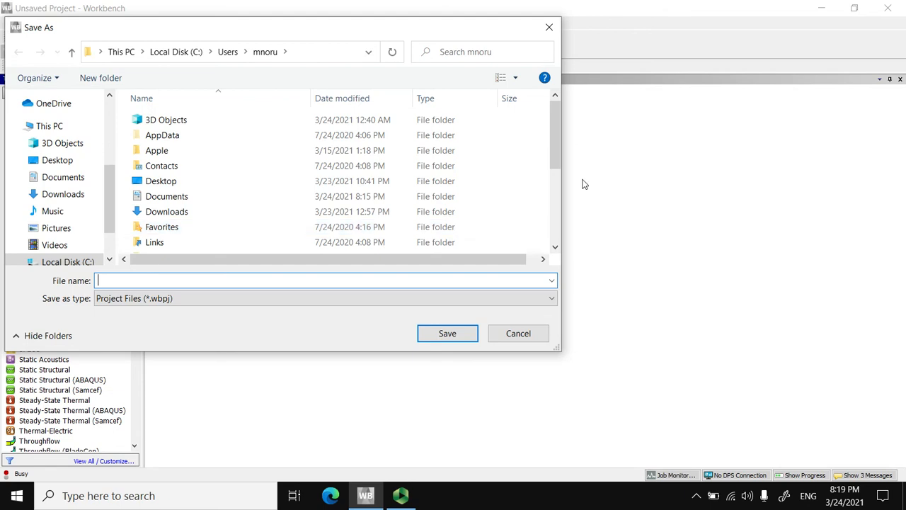
text(ompositeBeamModel)
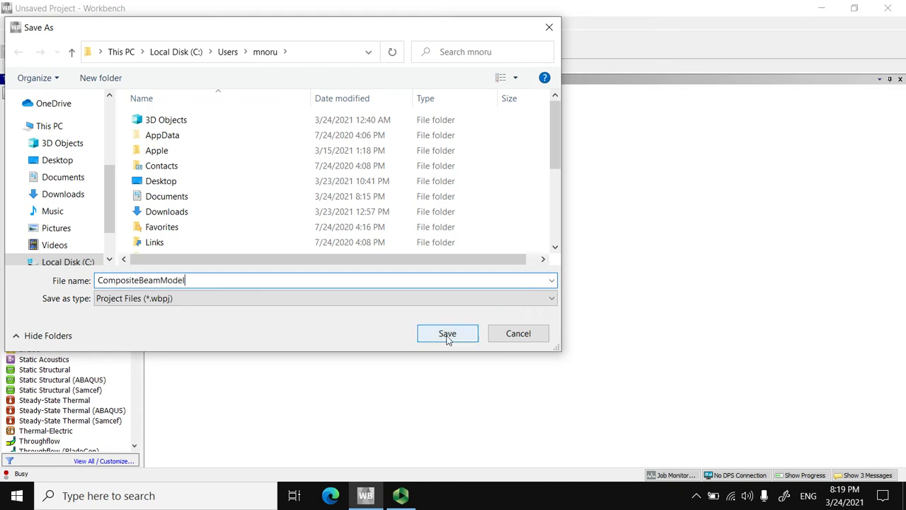
click(67, 161)
click(423, 333)
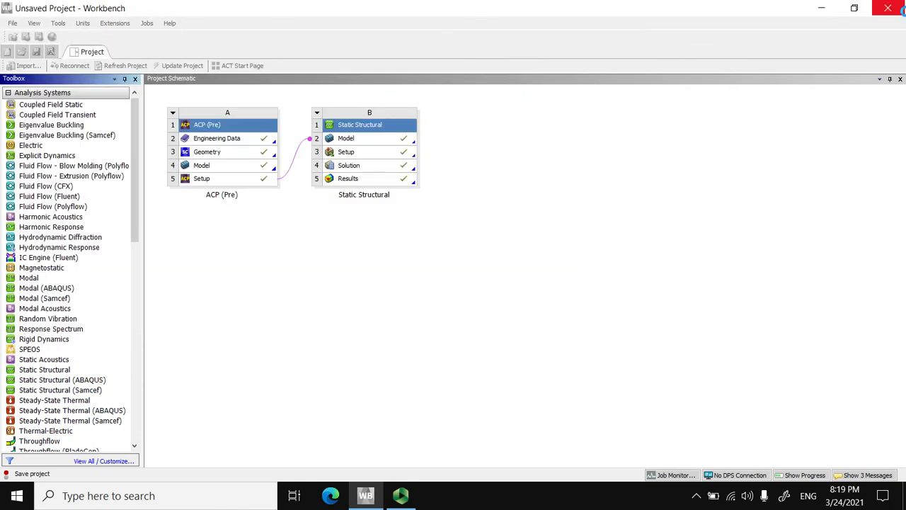
click(400, 495)
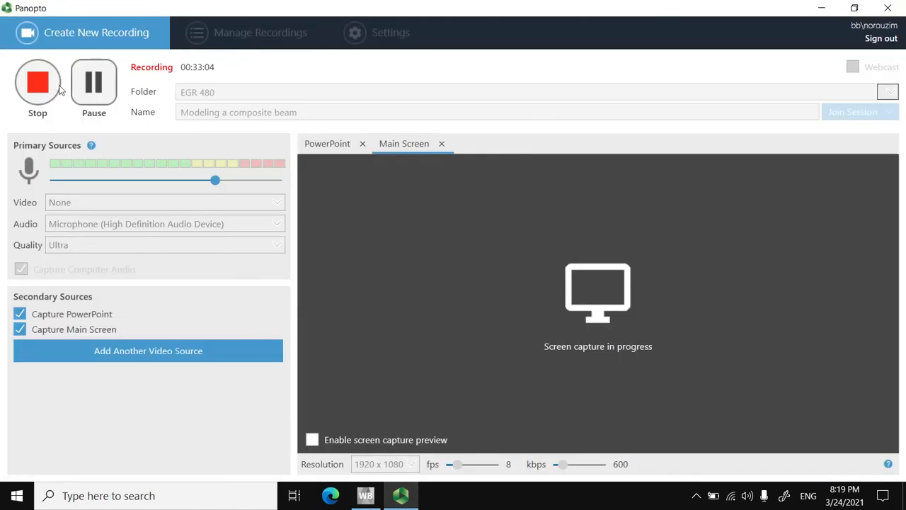